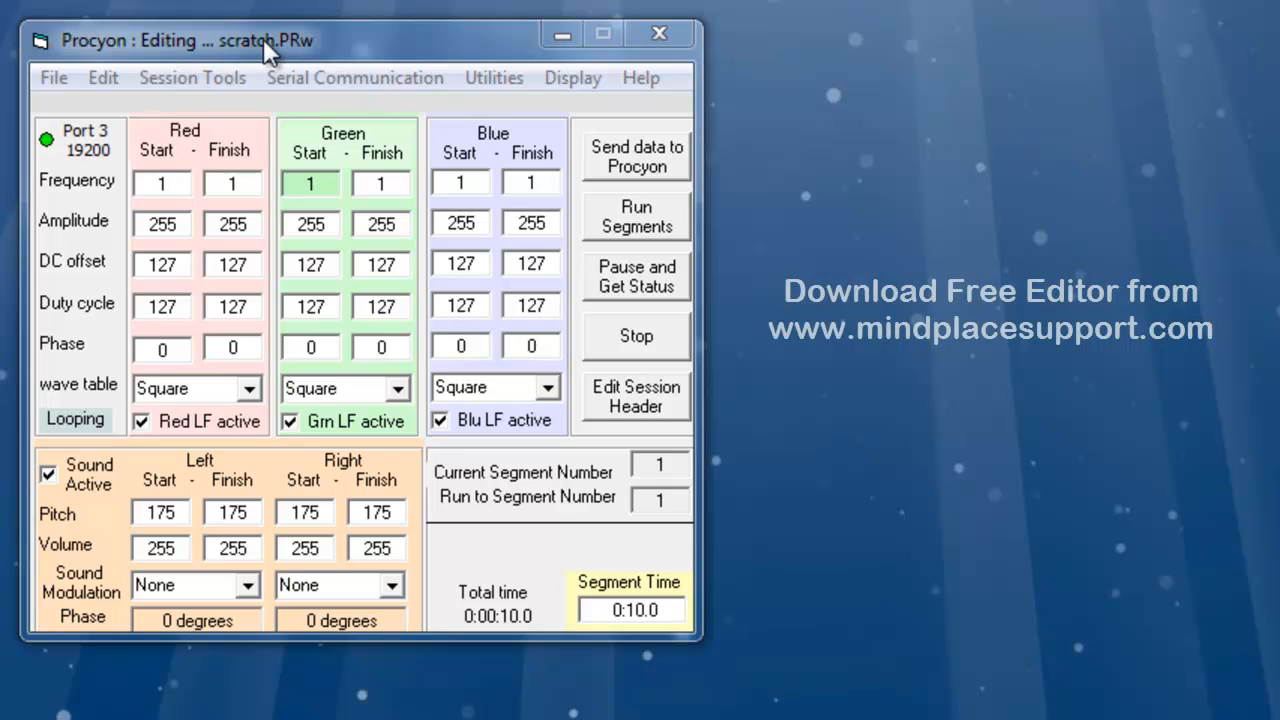
- Start a new session
left_click(263, 38)
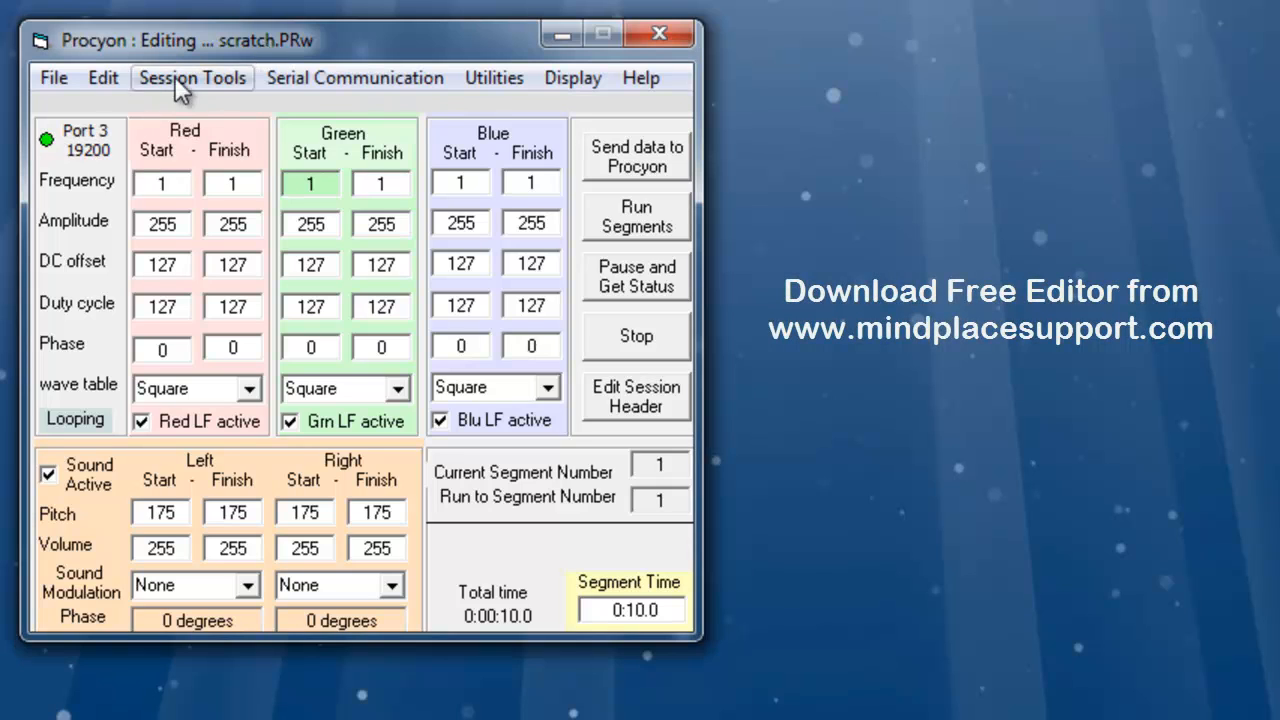
left_click(55, 80)
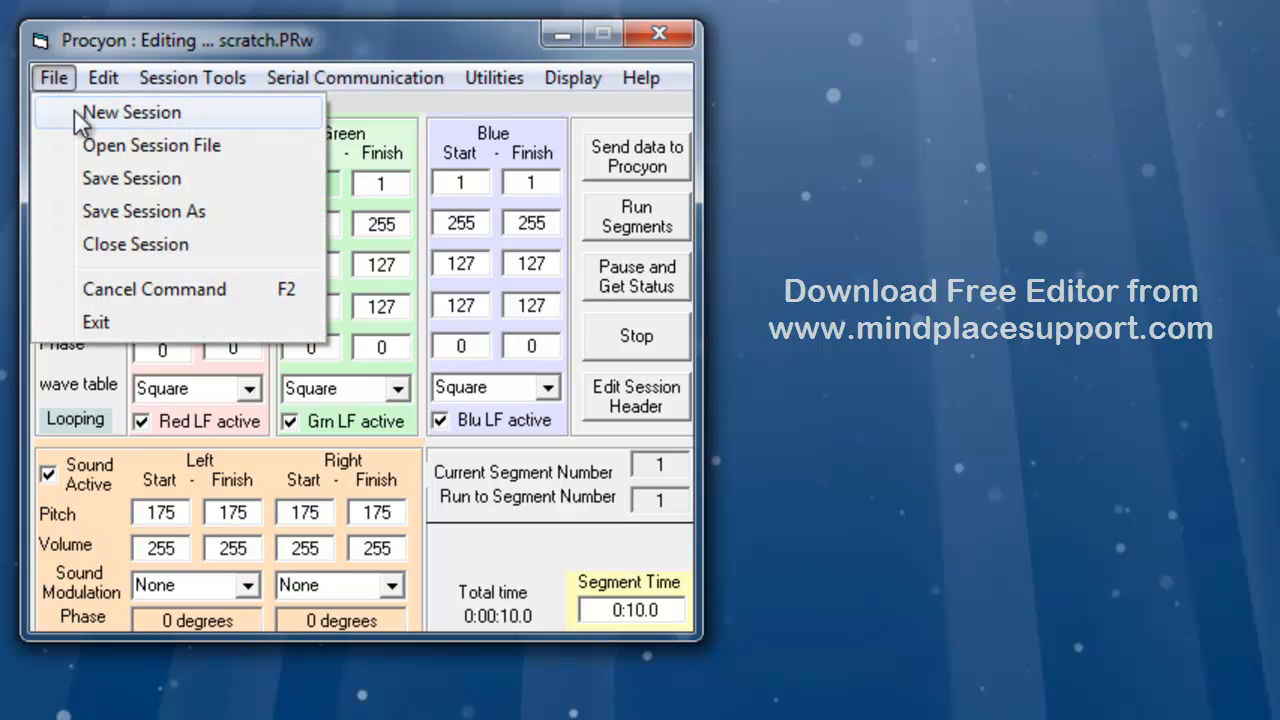
left_click(90, 112)
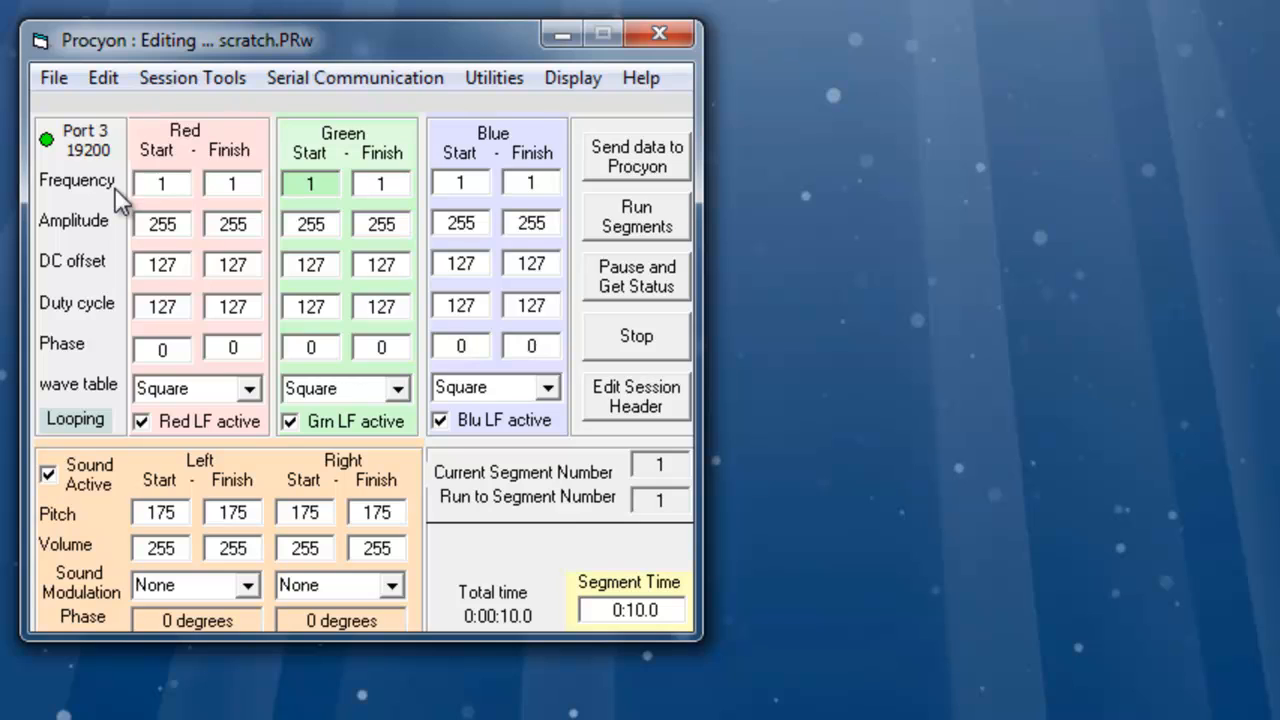
- Set the red channel's start and finish frequencies to 12
left_click(179, 185)
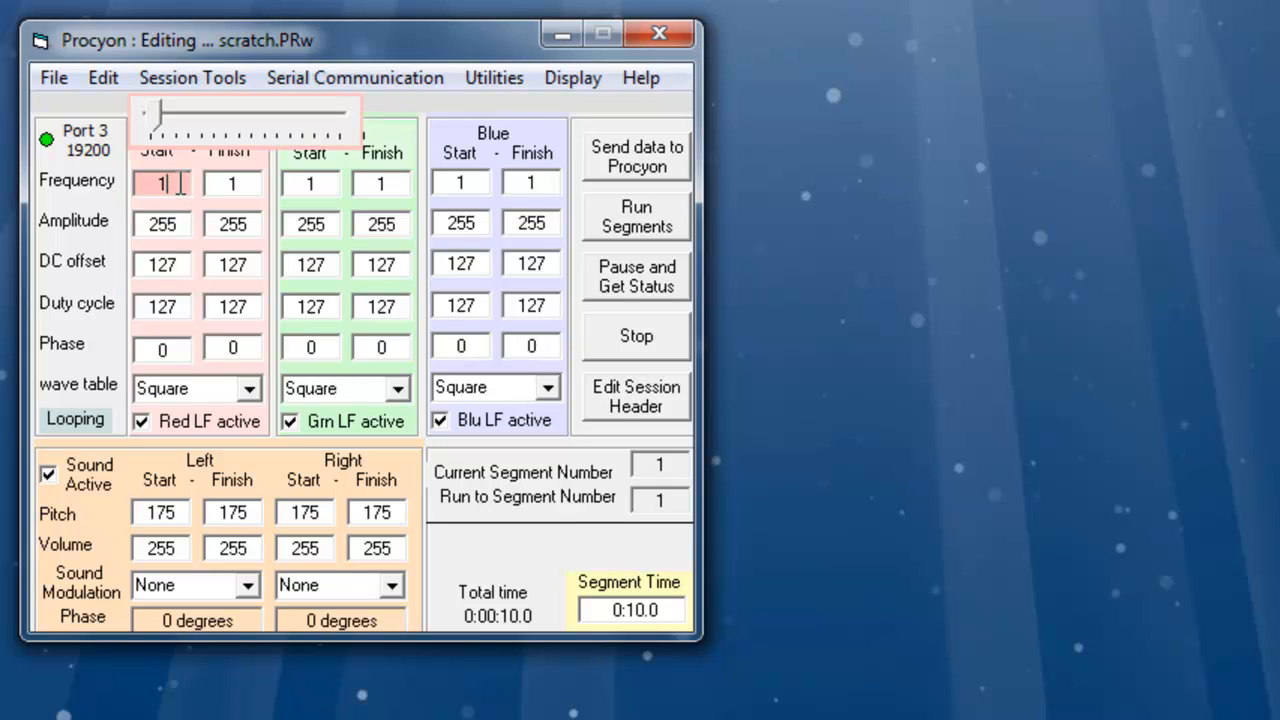
type("2")
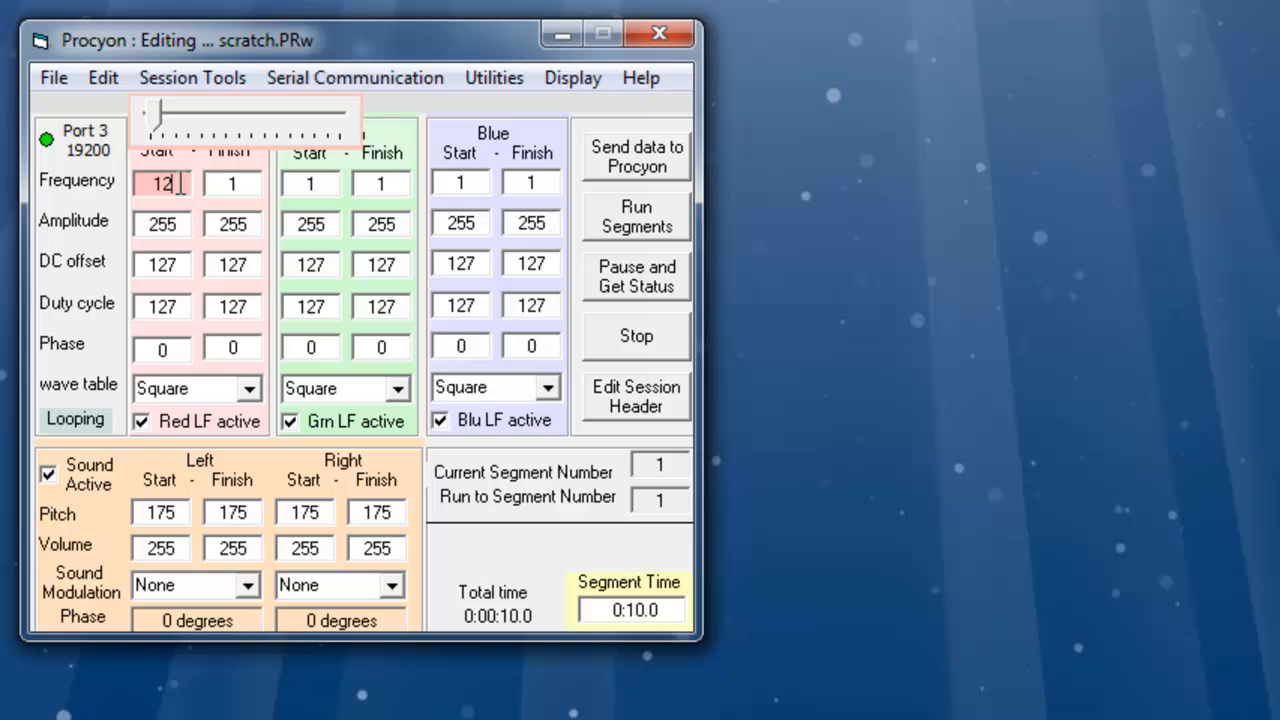
left_click(254, 183)
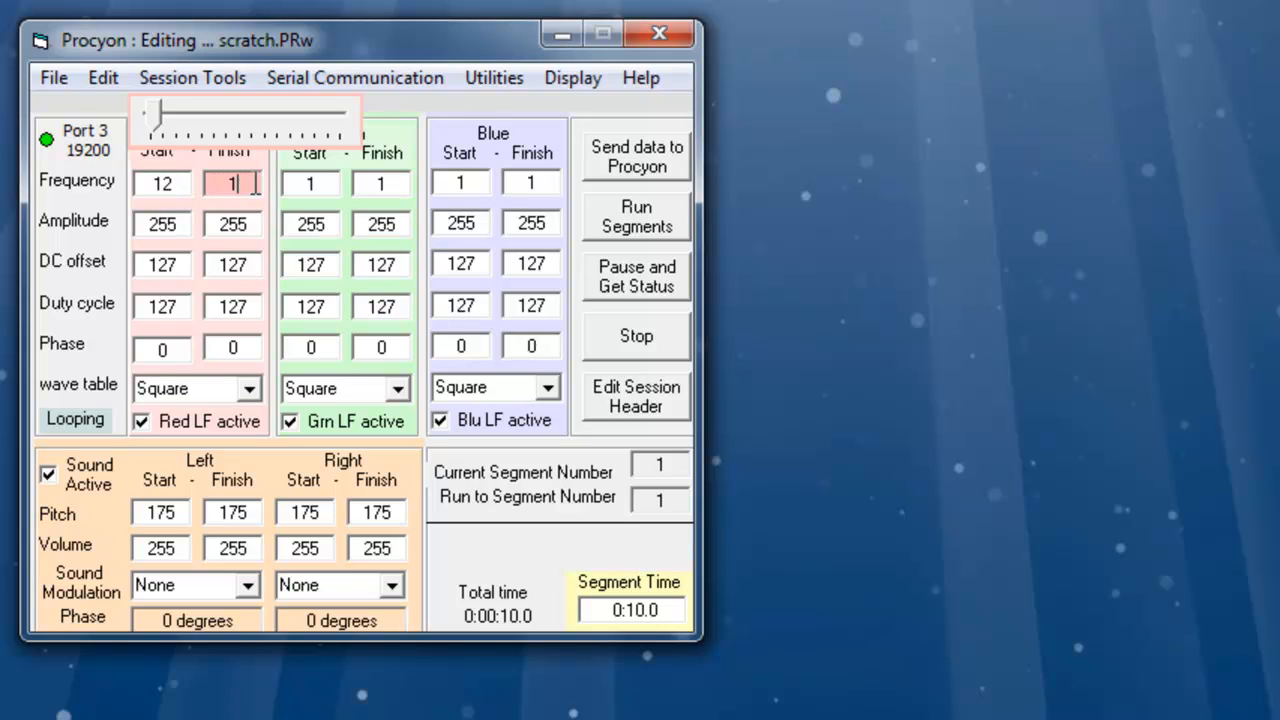
type("2")
- Set the green channel's start and finish frequencies to 12
left_click(322, 184)
type("2")
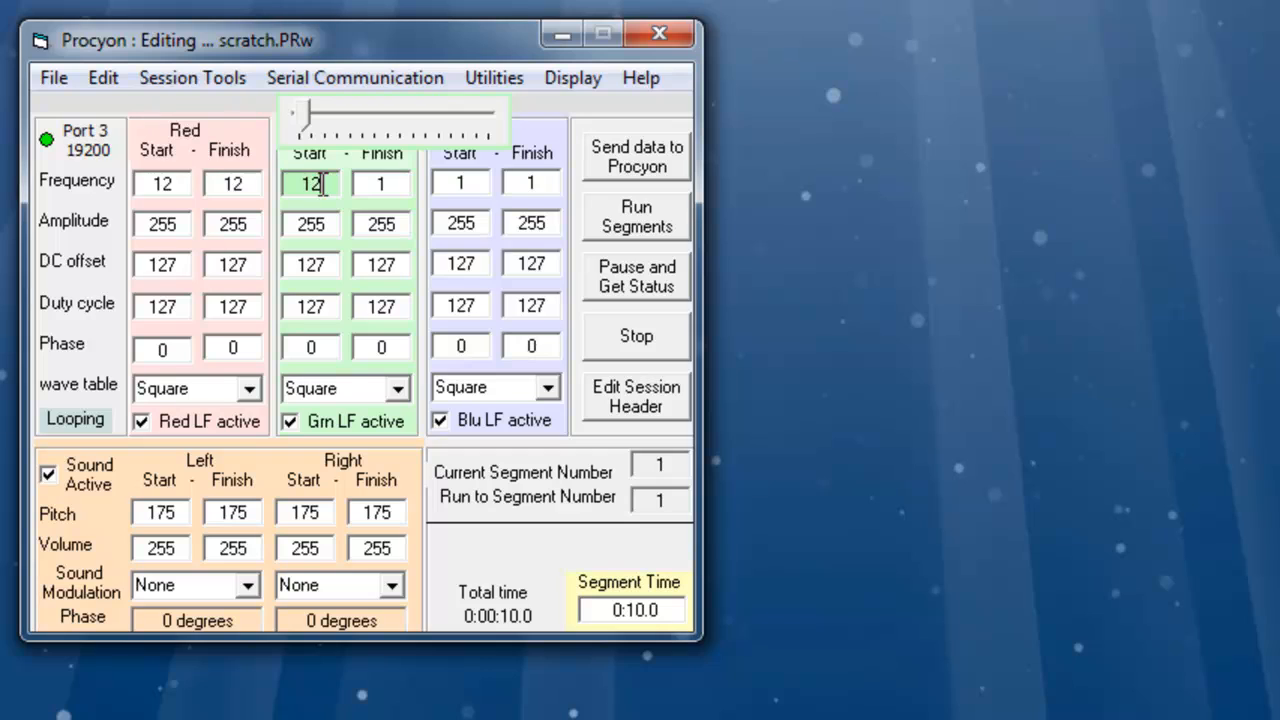
left_click(398, 181)
left_click(401, 181)
type("2")
- Set the blue channel's start and finish frequencies to 12
left_click(473, 181)
left_click(477, 181)
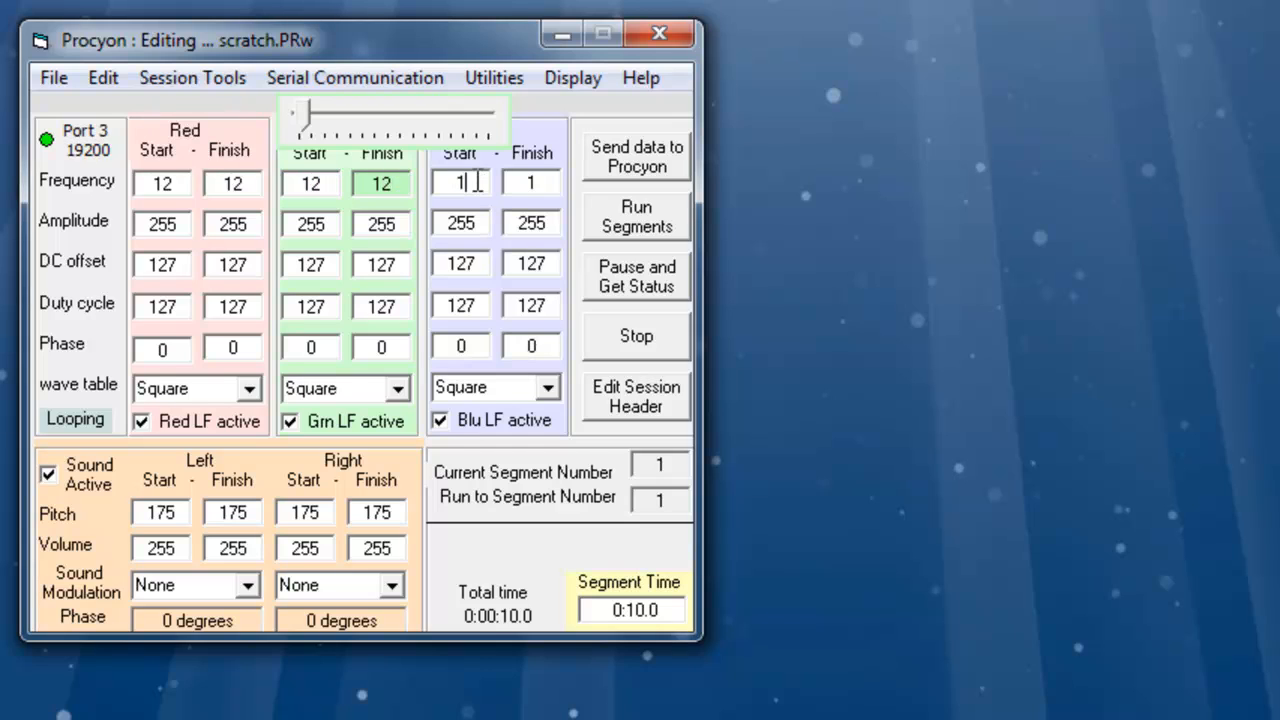
type("2")
left_click(541, 182)
left_click(543, 182)
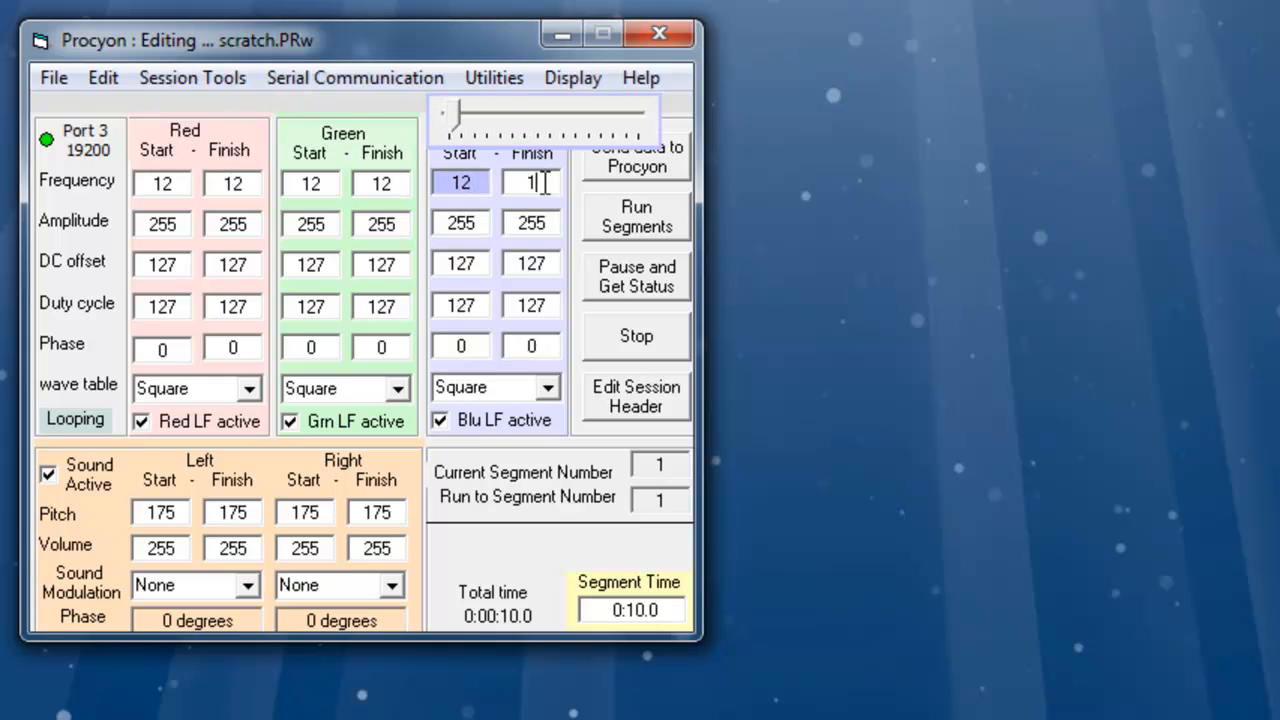
type("2")
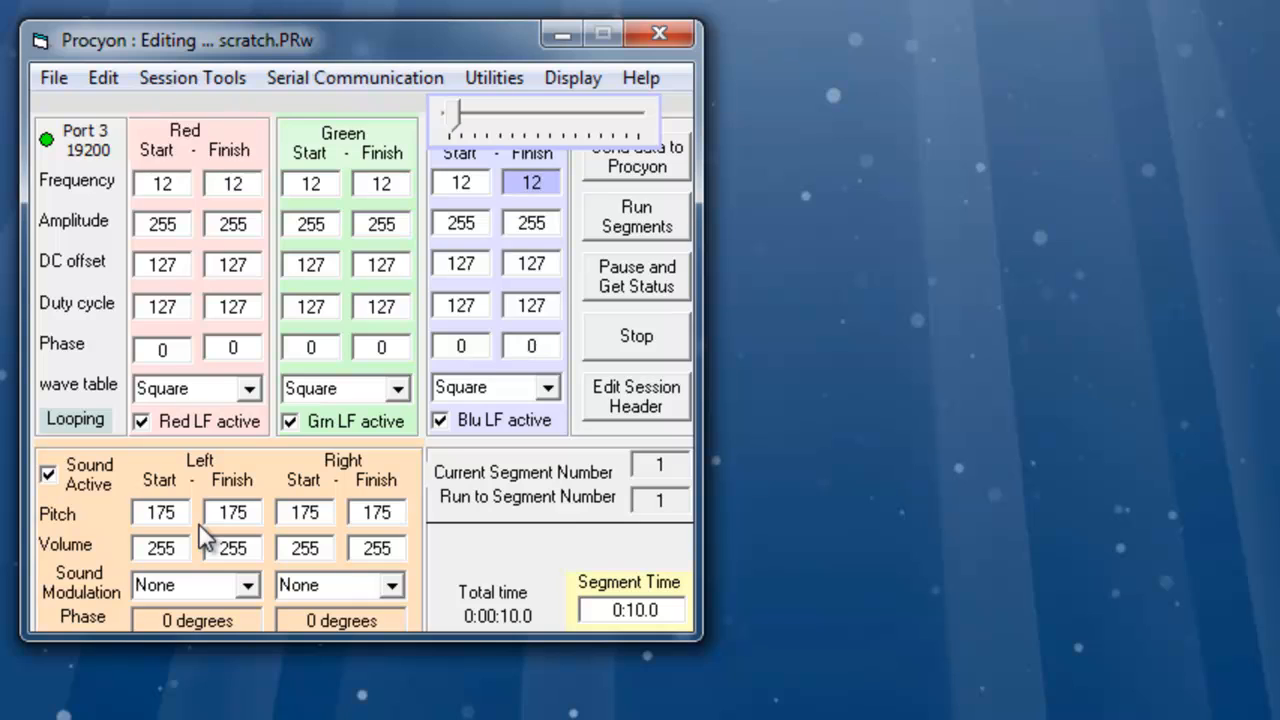
- Set the left and right sound modulation to Red
left_click(248, 584)
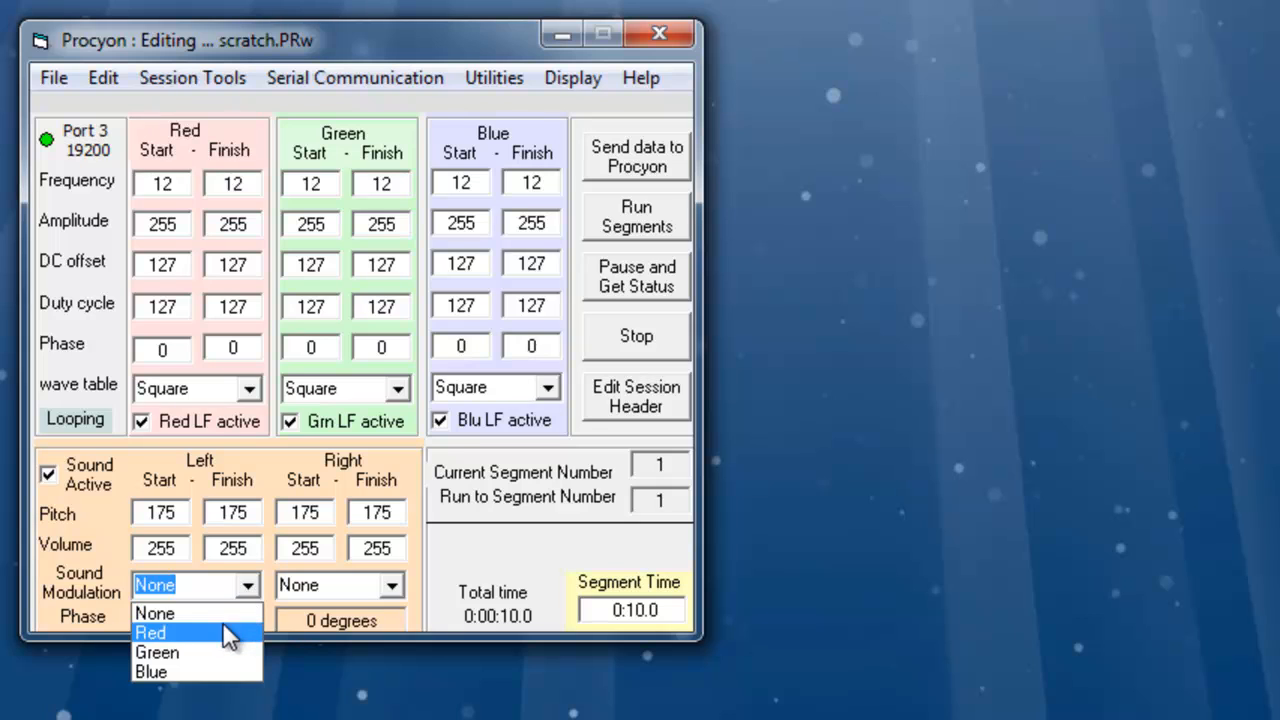
left_click(222, 632)
left_click(392, 586)
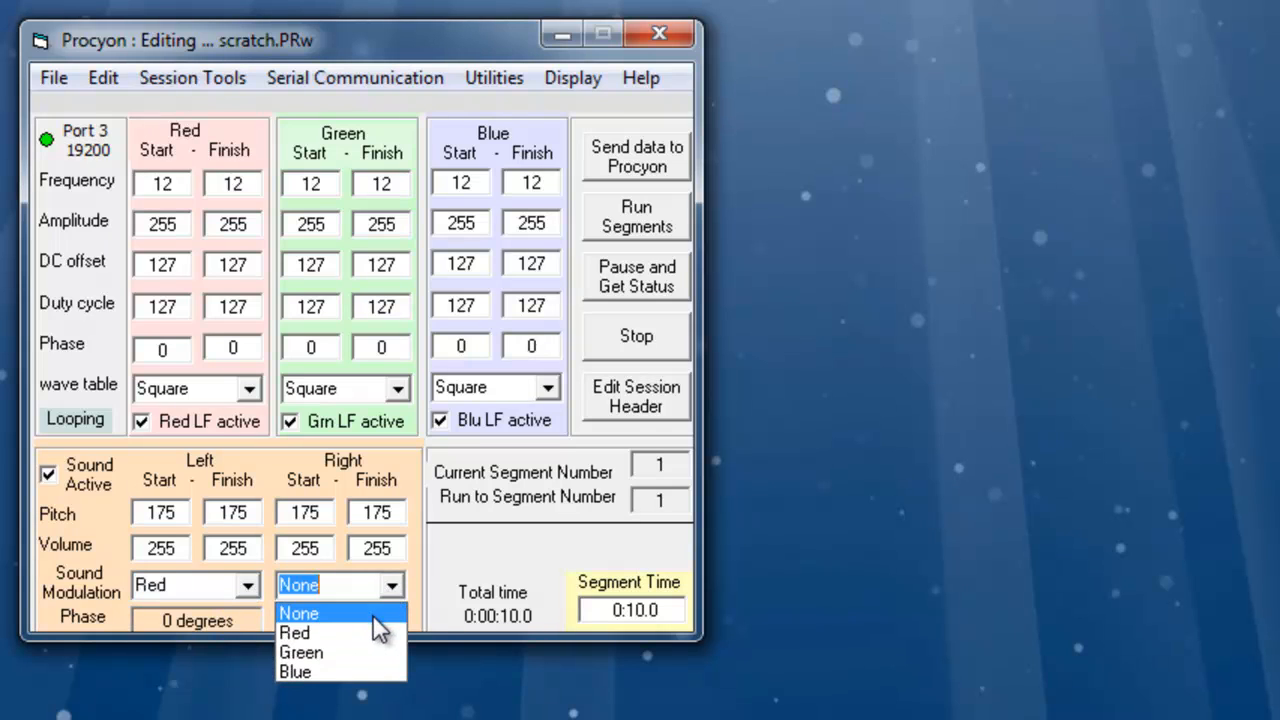
left_click(358, 632)
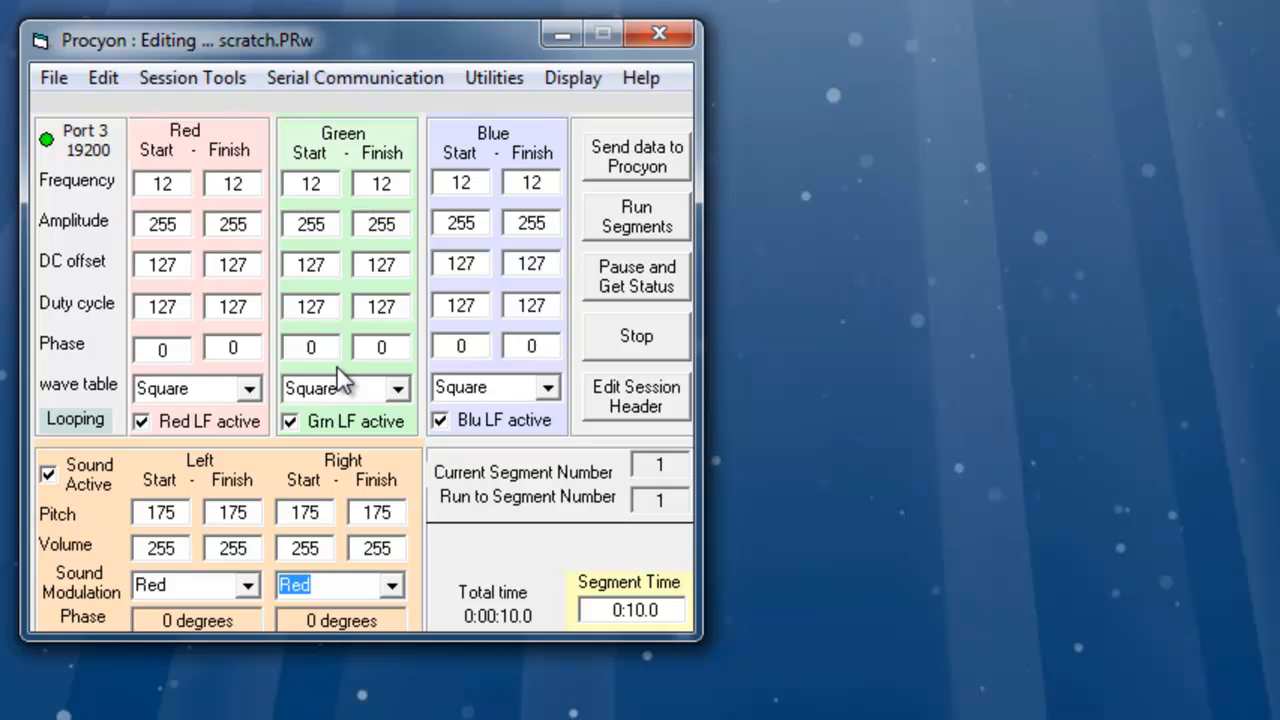
- Set the segment time to 10:00.0
left_click(618, 612)
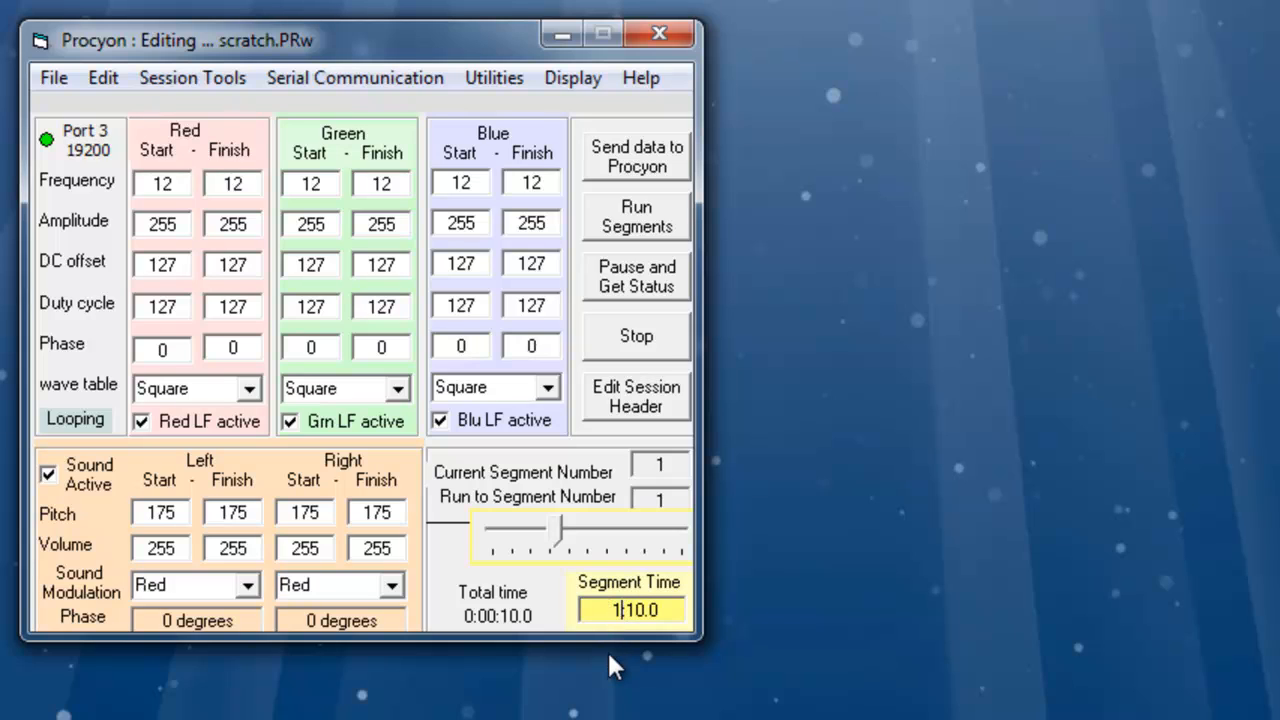
type("1:0")
left_click(653, 470)
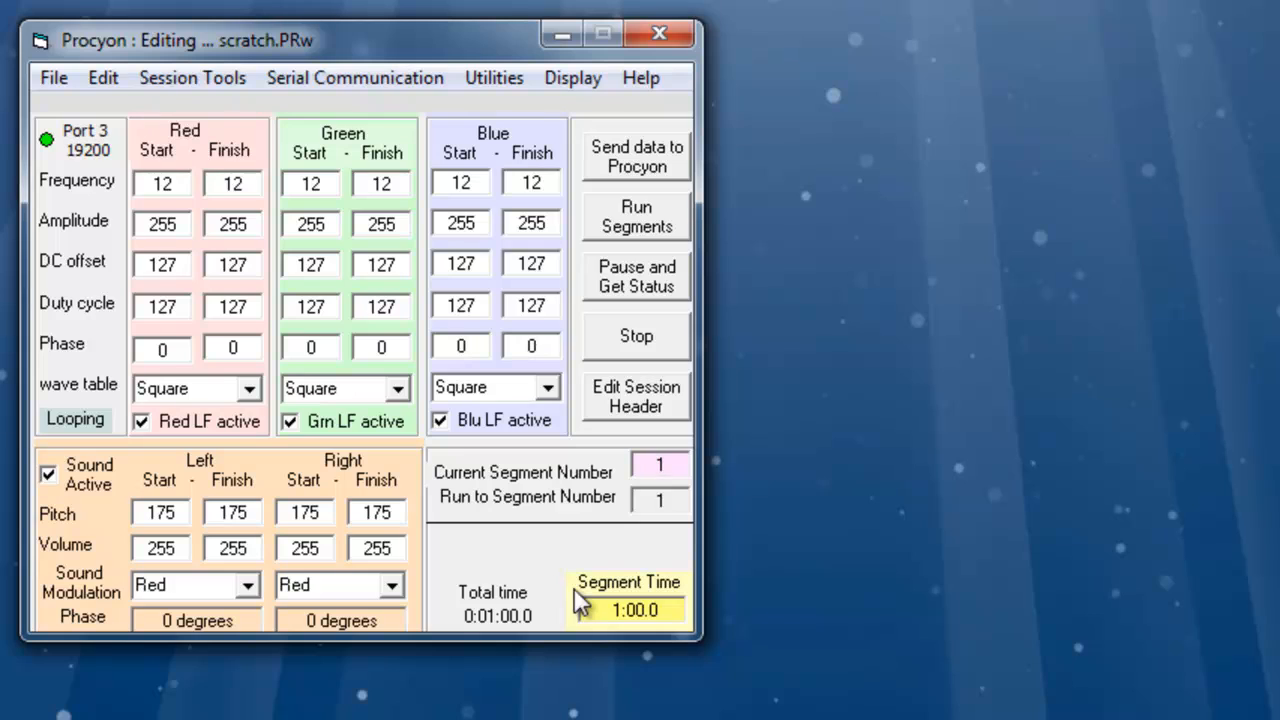
left_click(622, 617)
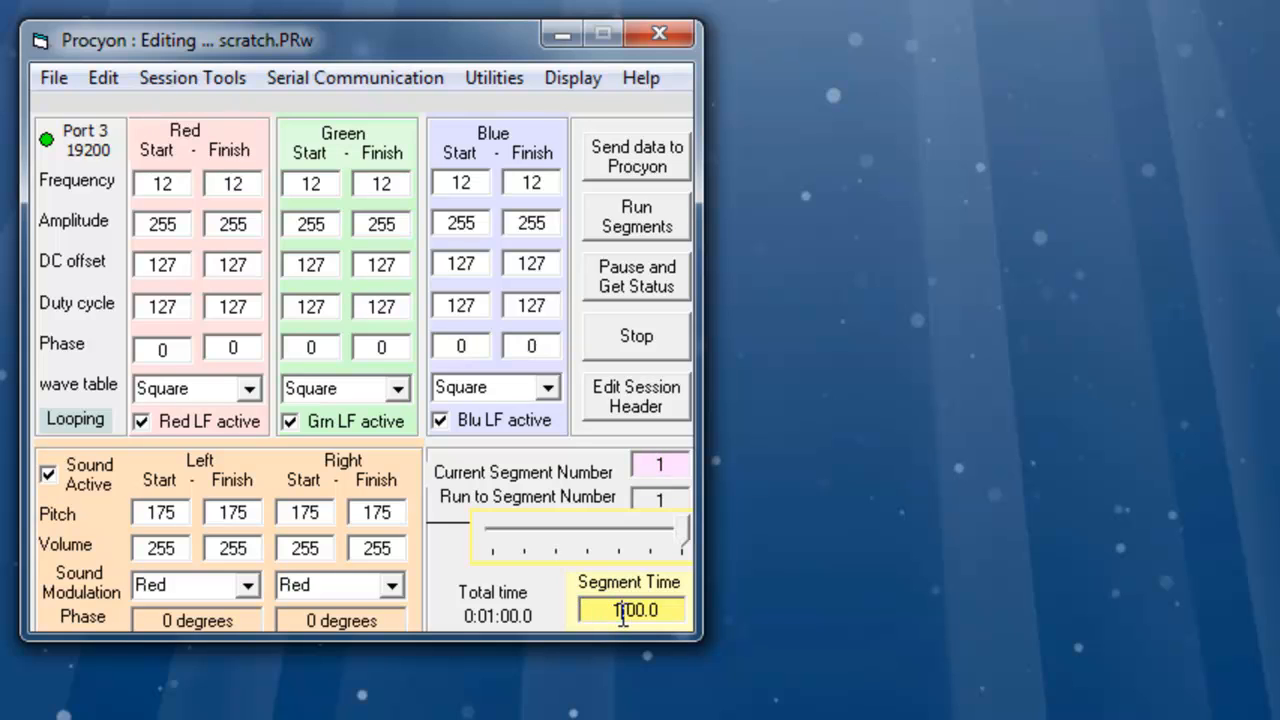
type("0")
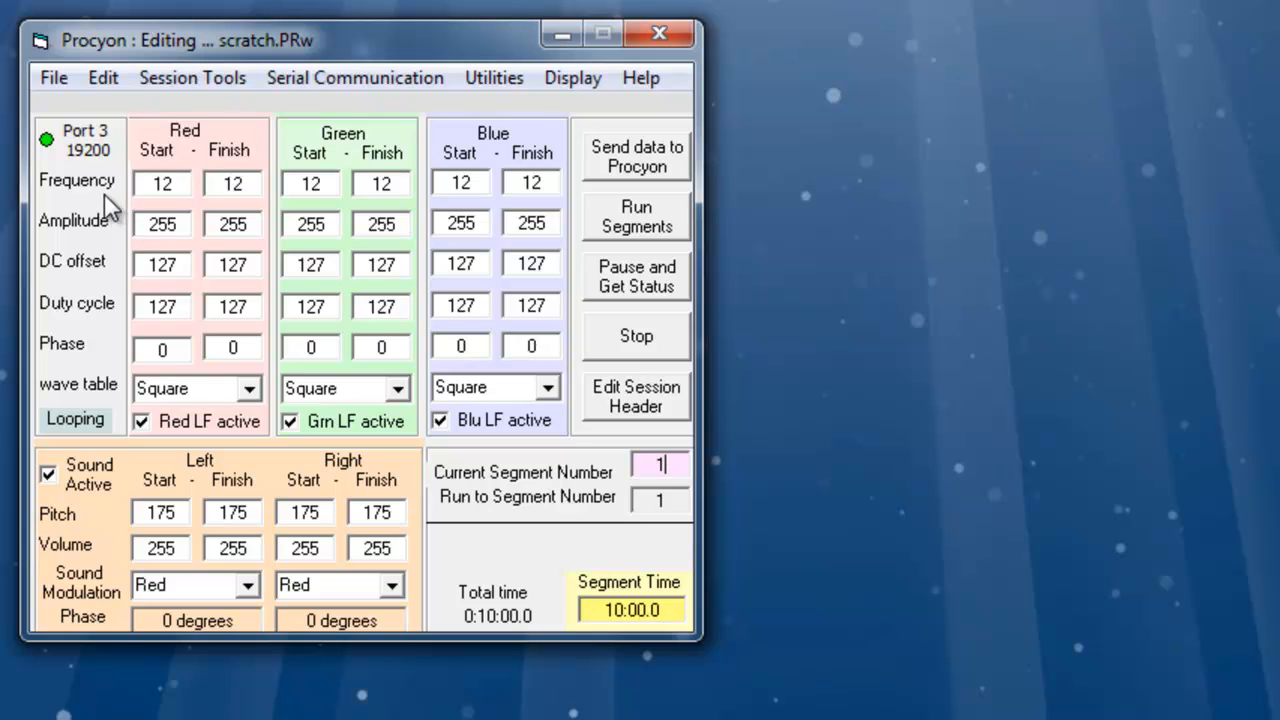
- Add a loop in Loop Control from segment 1 to segment 1, repeated 32 times, and update
left_click(102, 79)
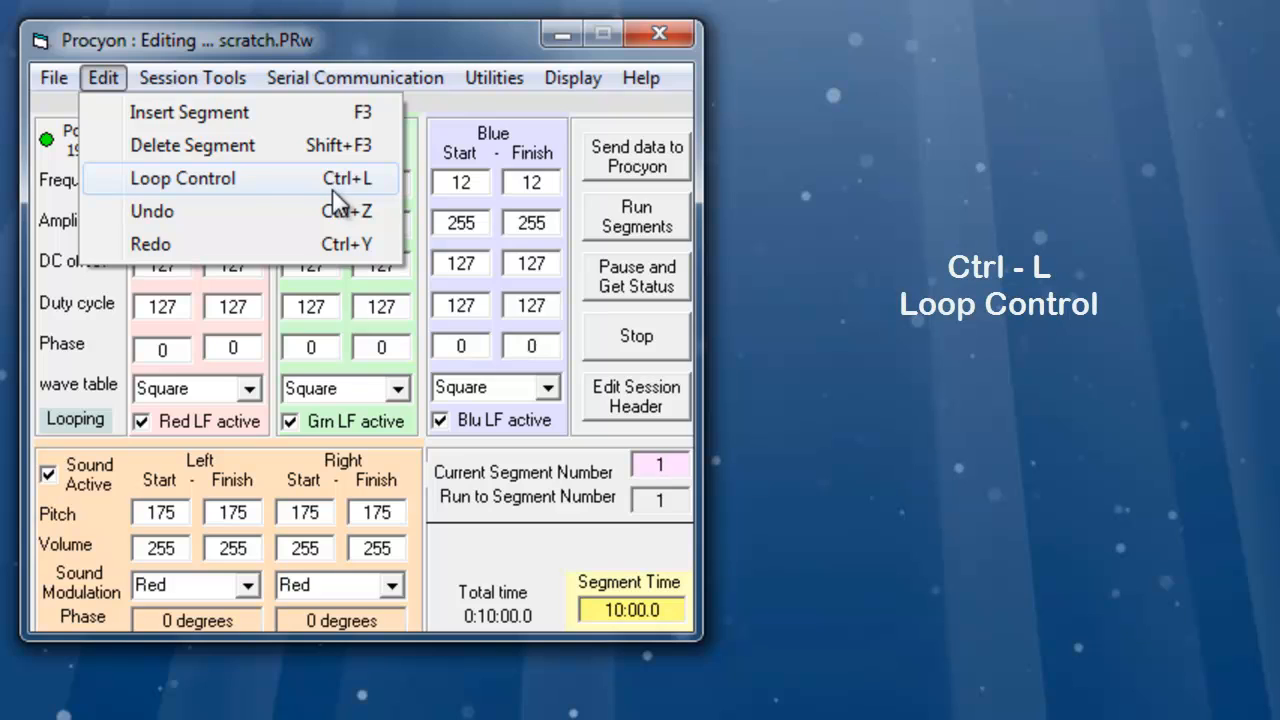
left_click(241, 186)
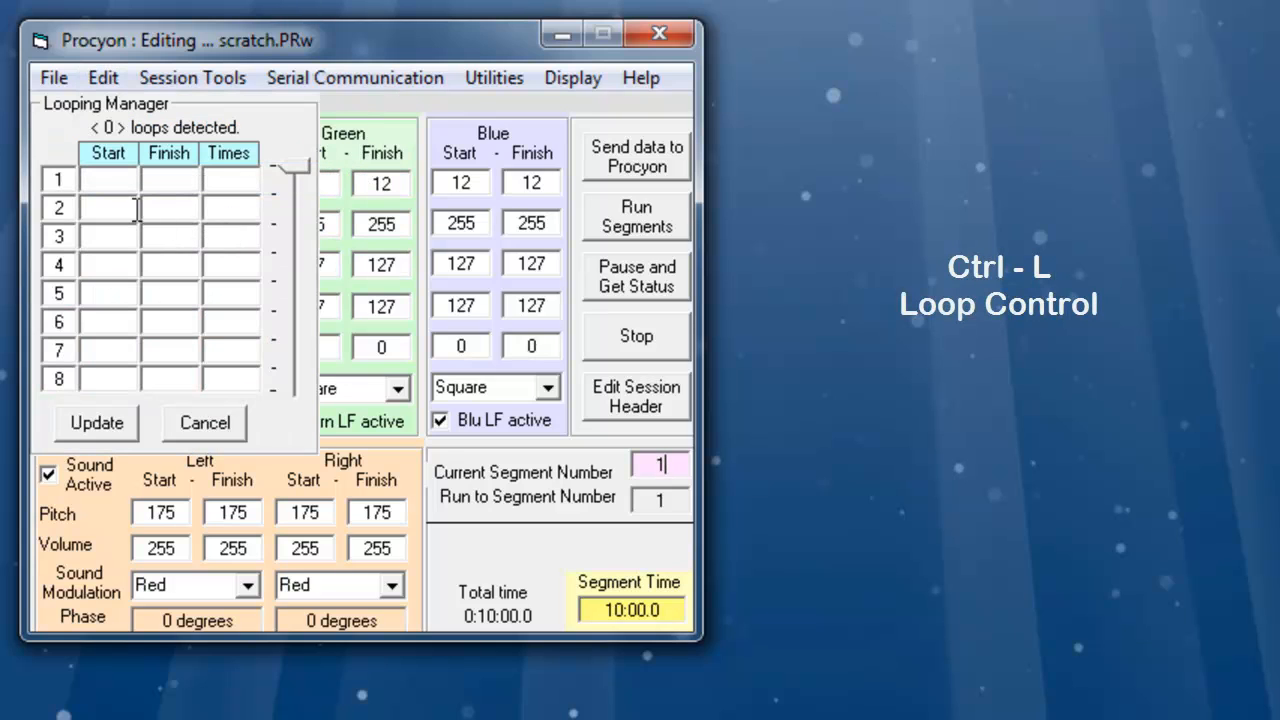
left_click(125, 181)
type("1")
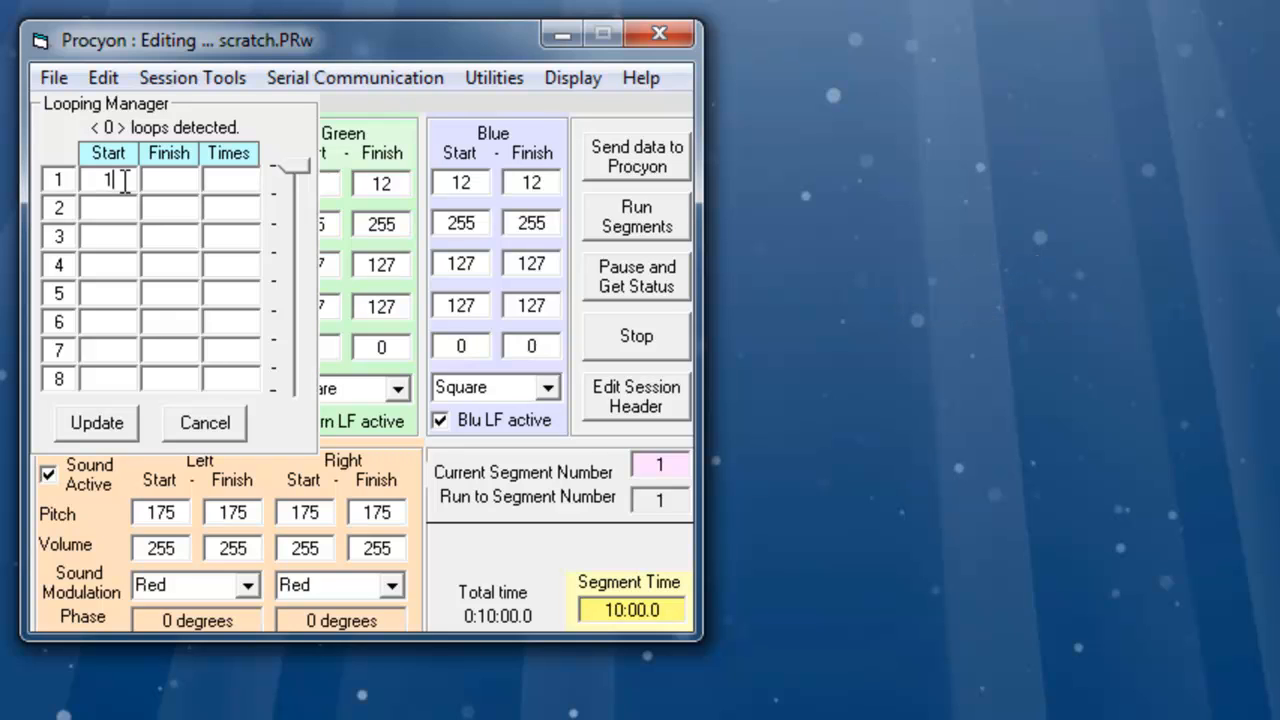
left_click(181, 181)
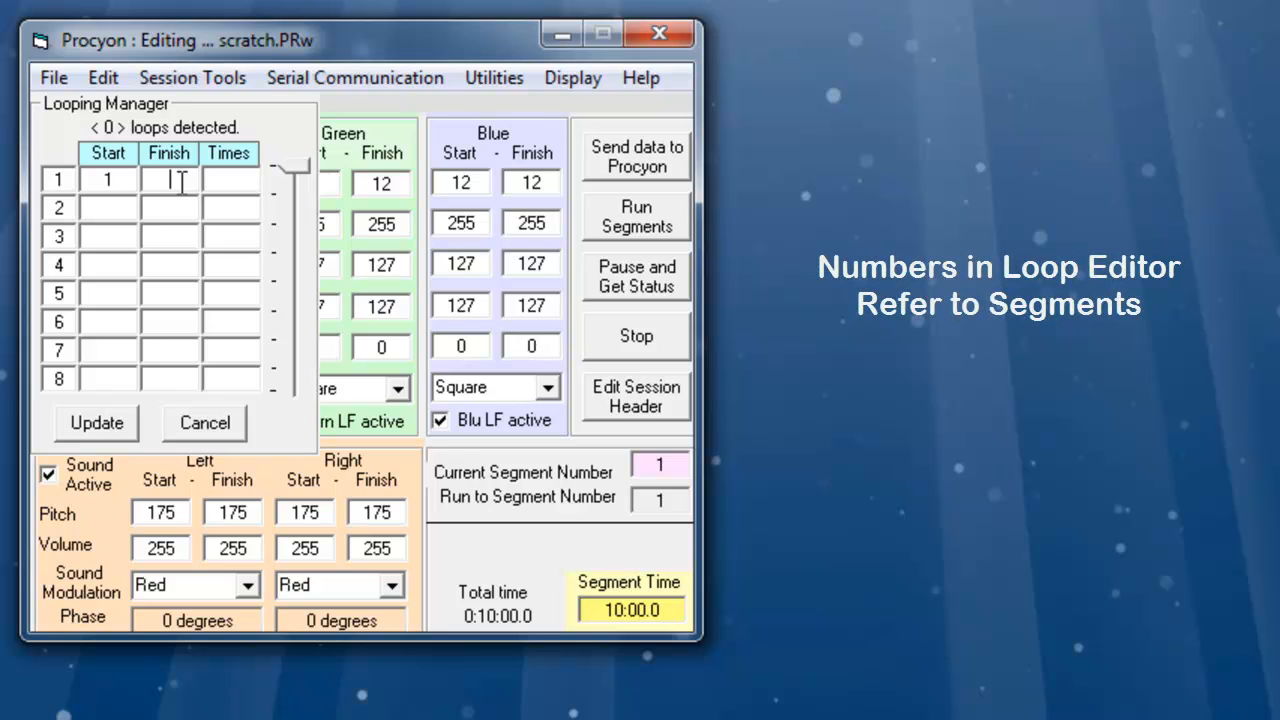
type("1")
left_click(217, 178)
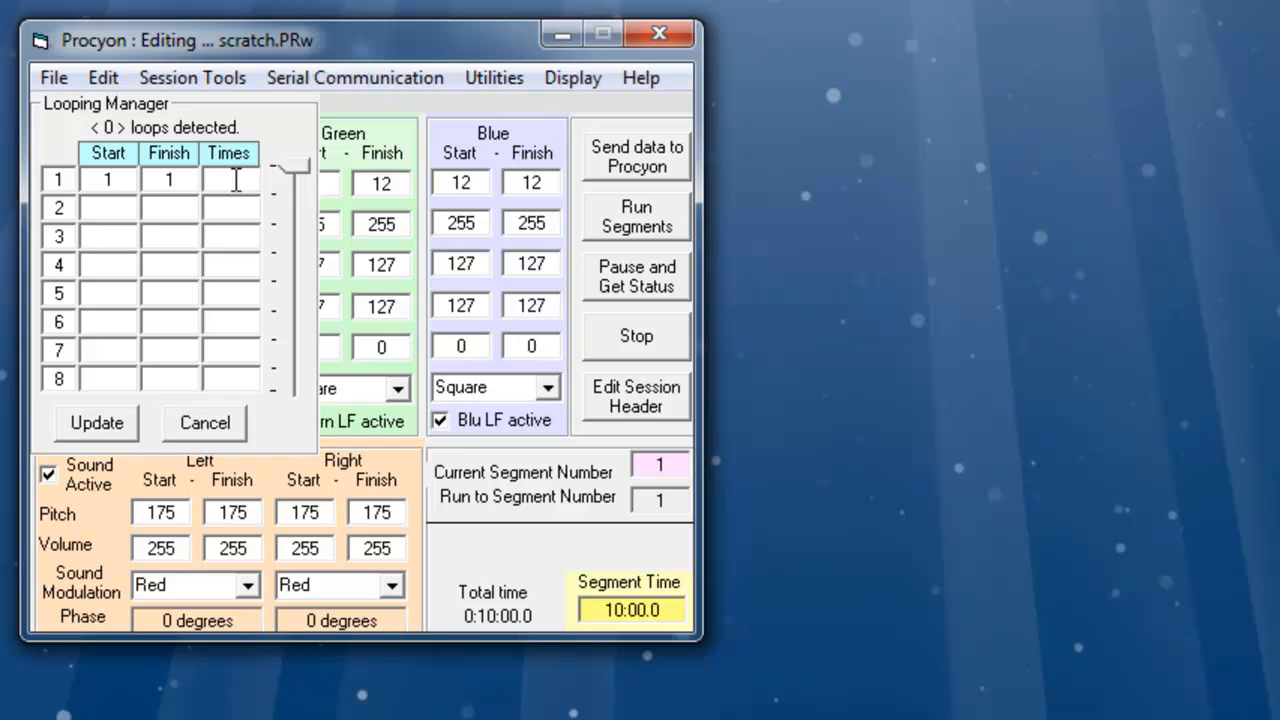
type("32")
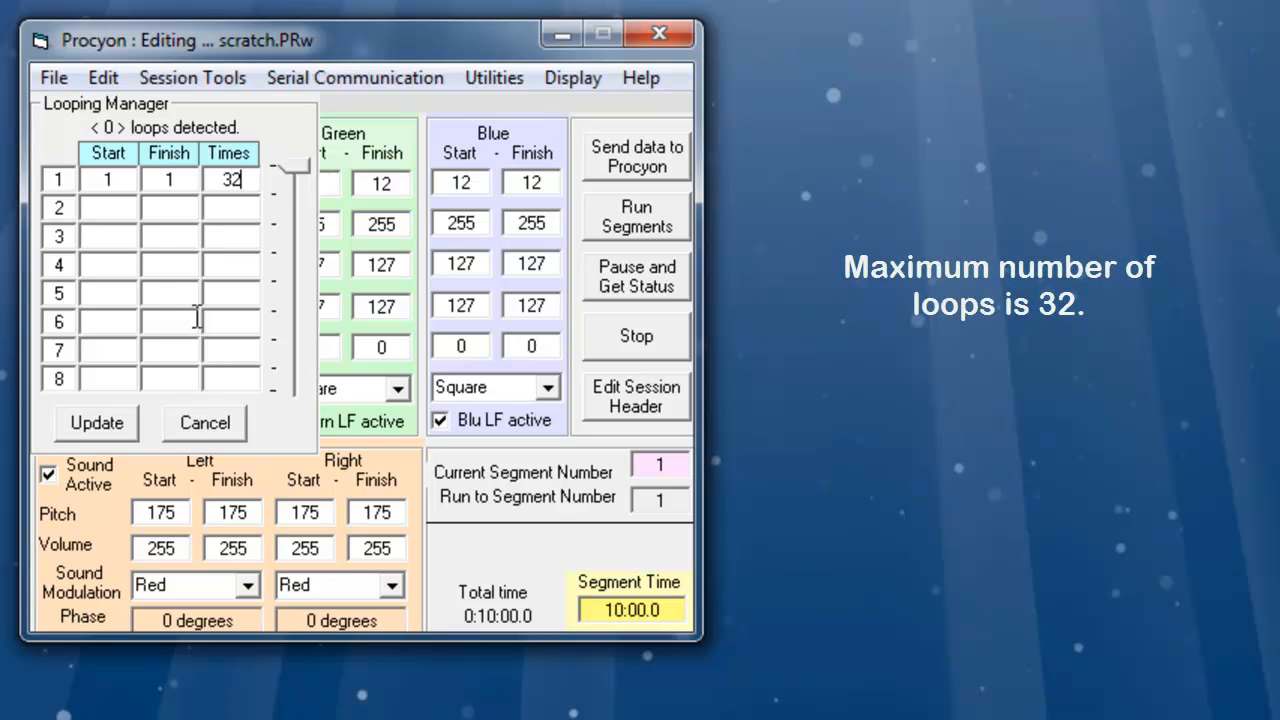
left_click(106, 426)
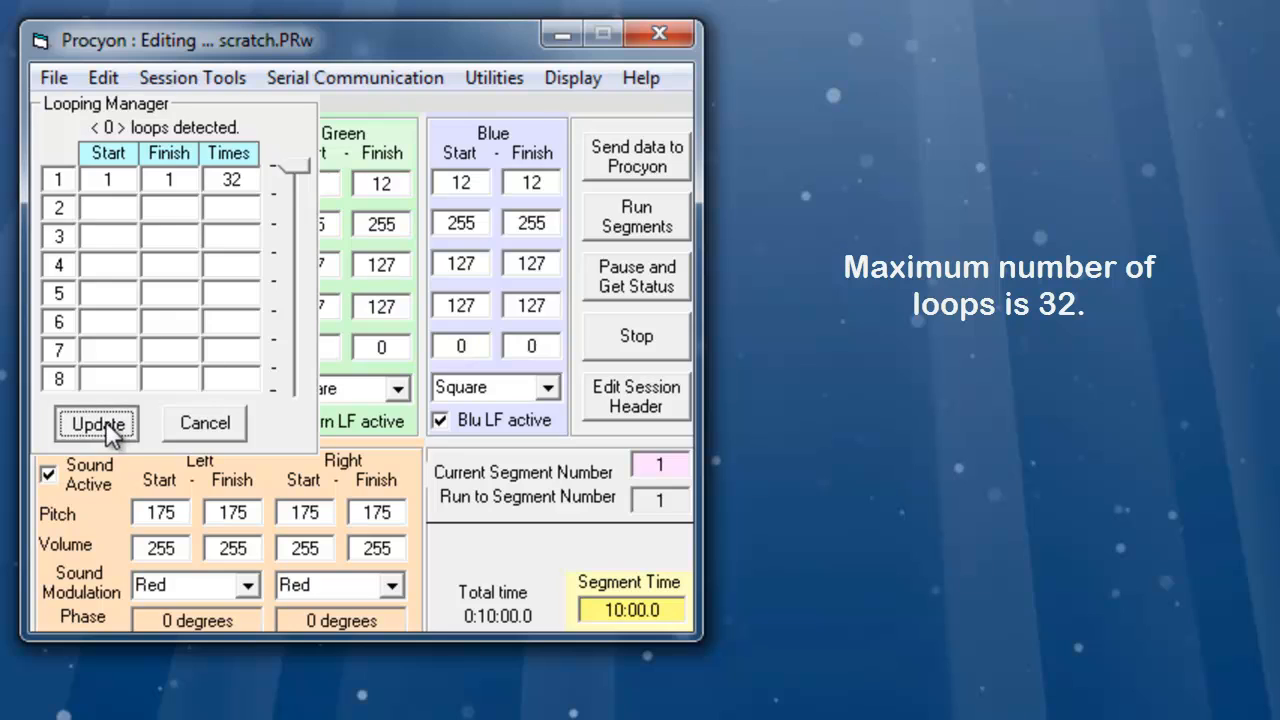
- Set the segment time to 1:00.0
left_click(607, 602)
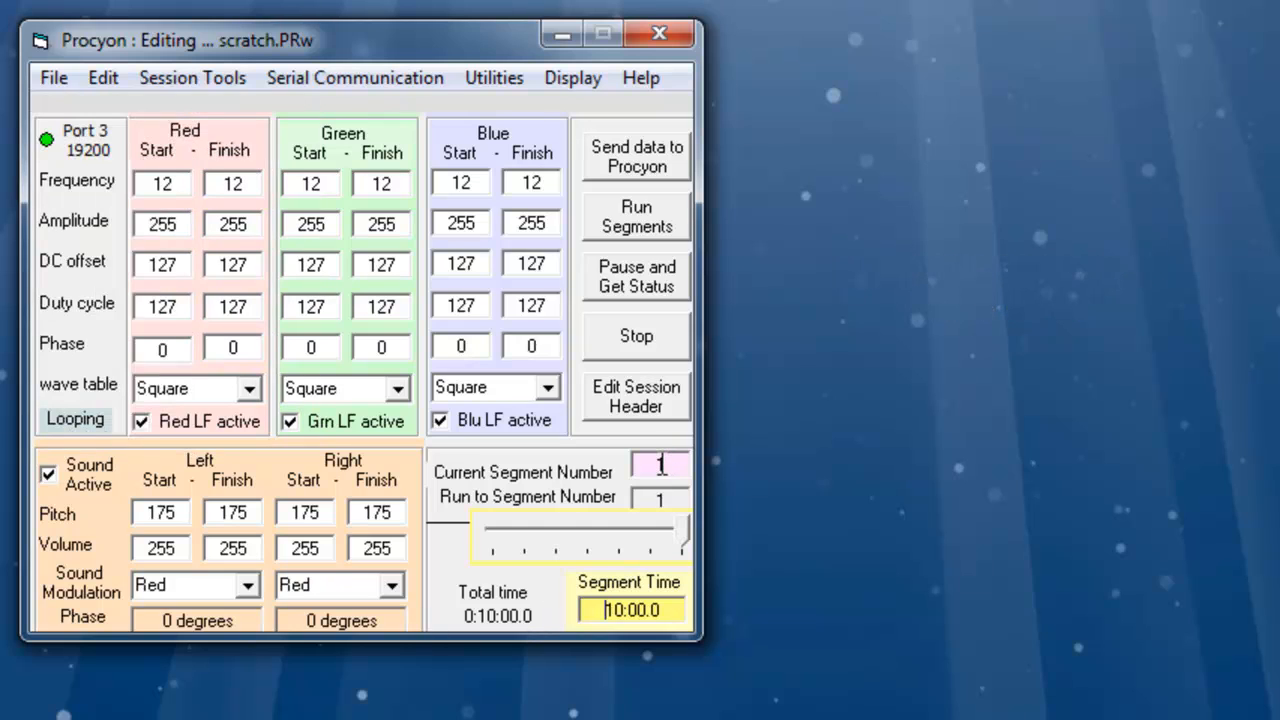
left_click(662, 463)
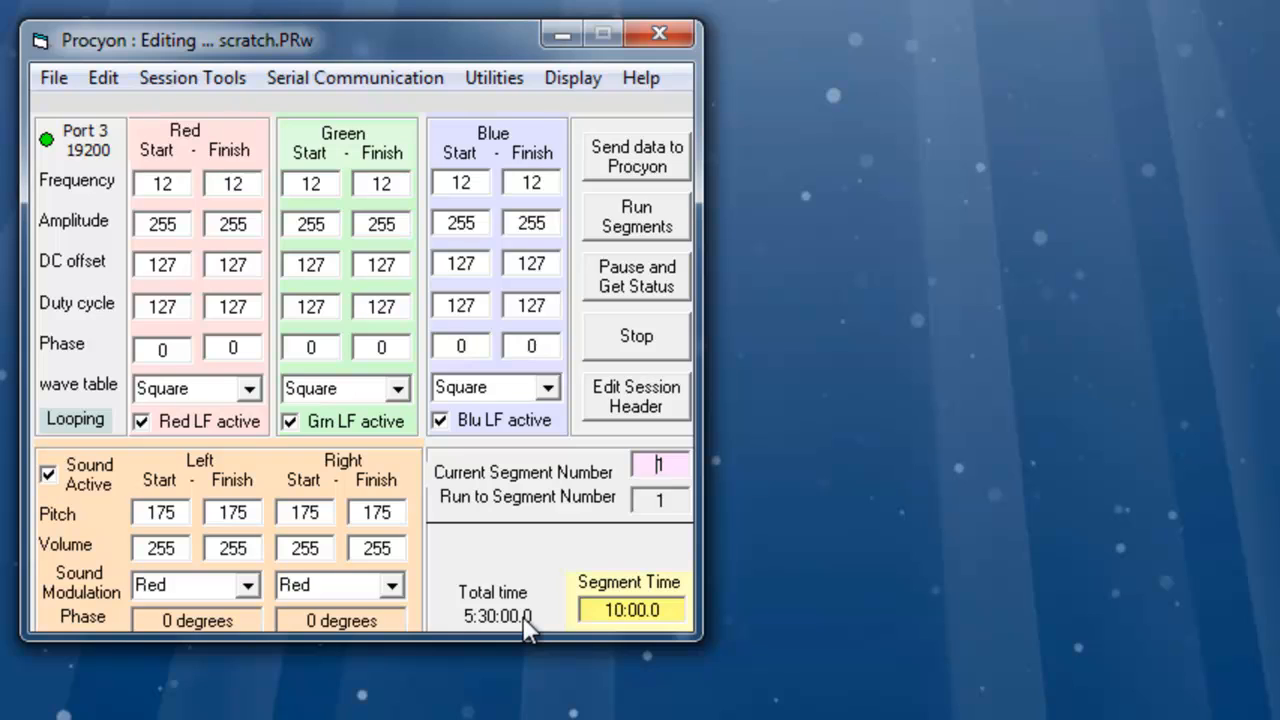
left_click(625, 610)
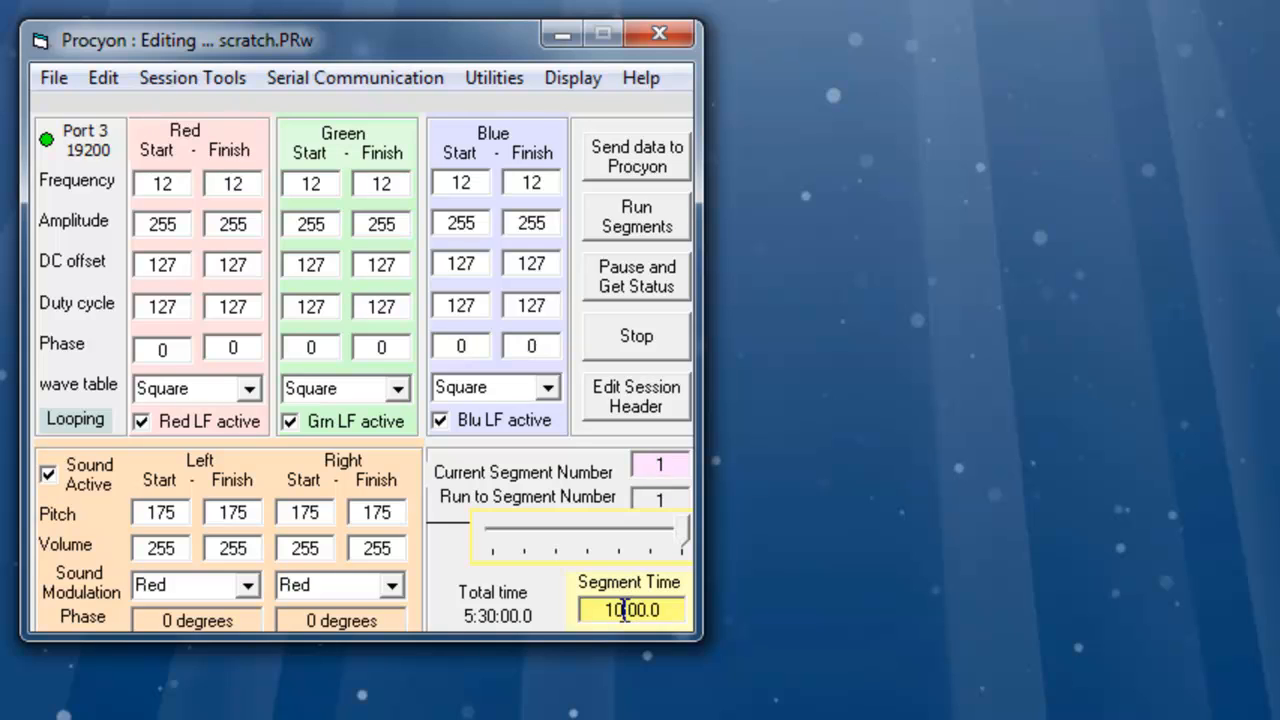
key("BackSpace")
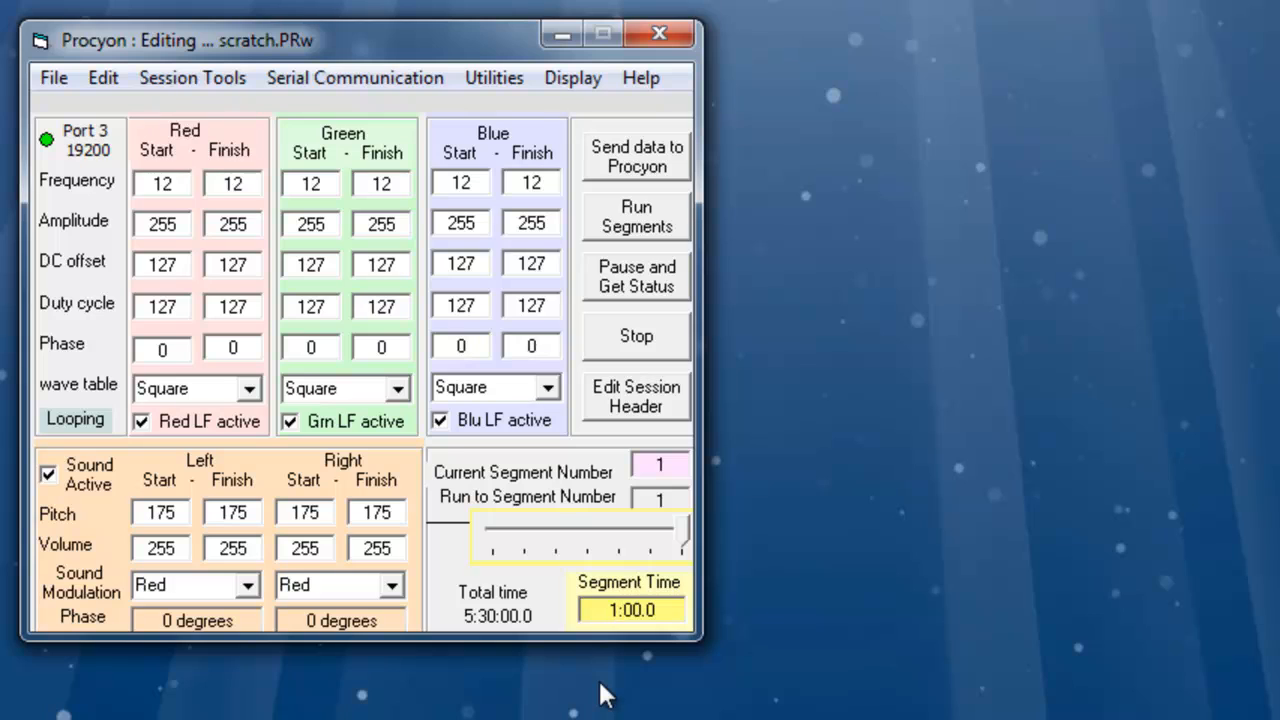
type(":")
left_click(652, 468)
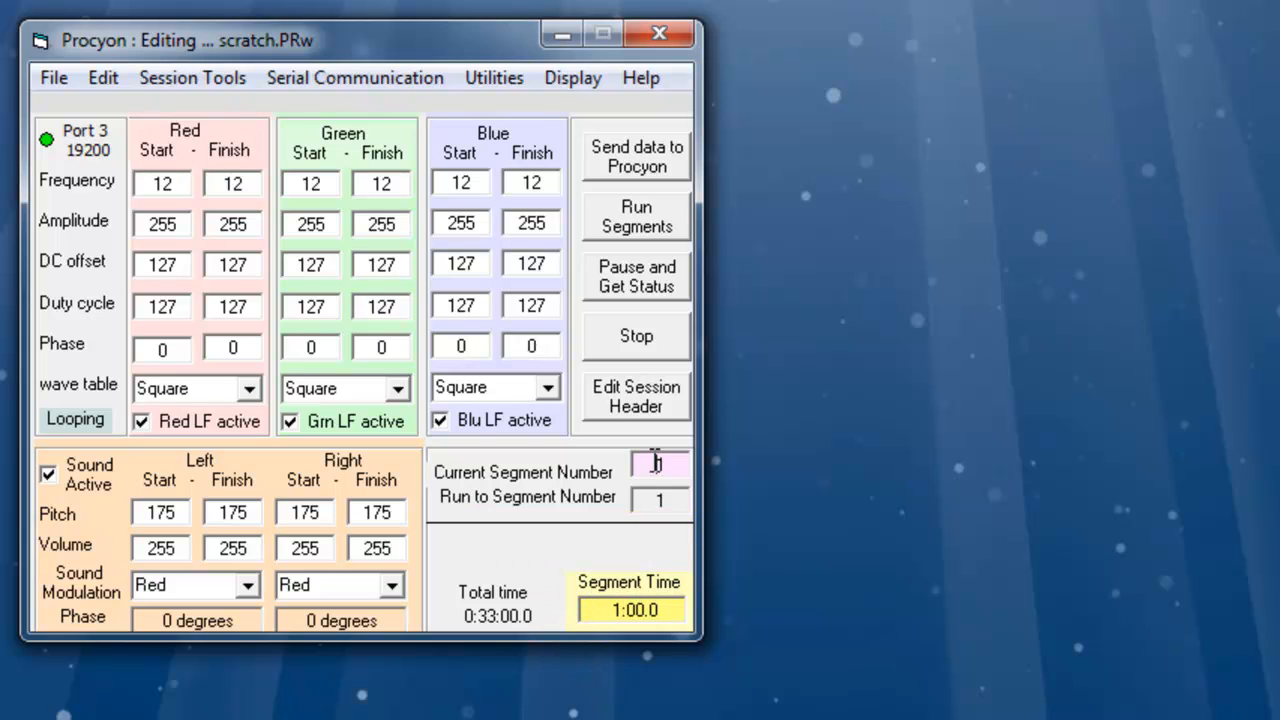
- Clear the loop's start, finish and times entries in Loop Control and update
left_click(105, 75)
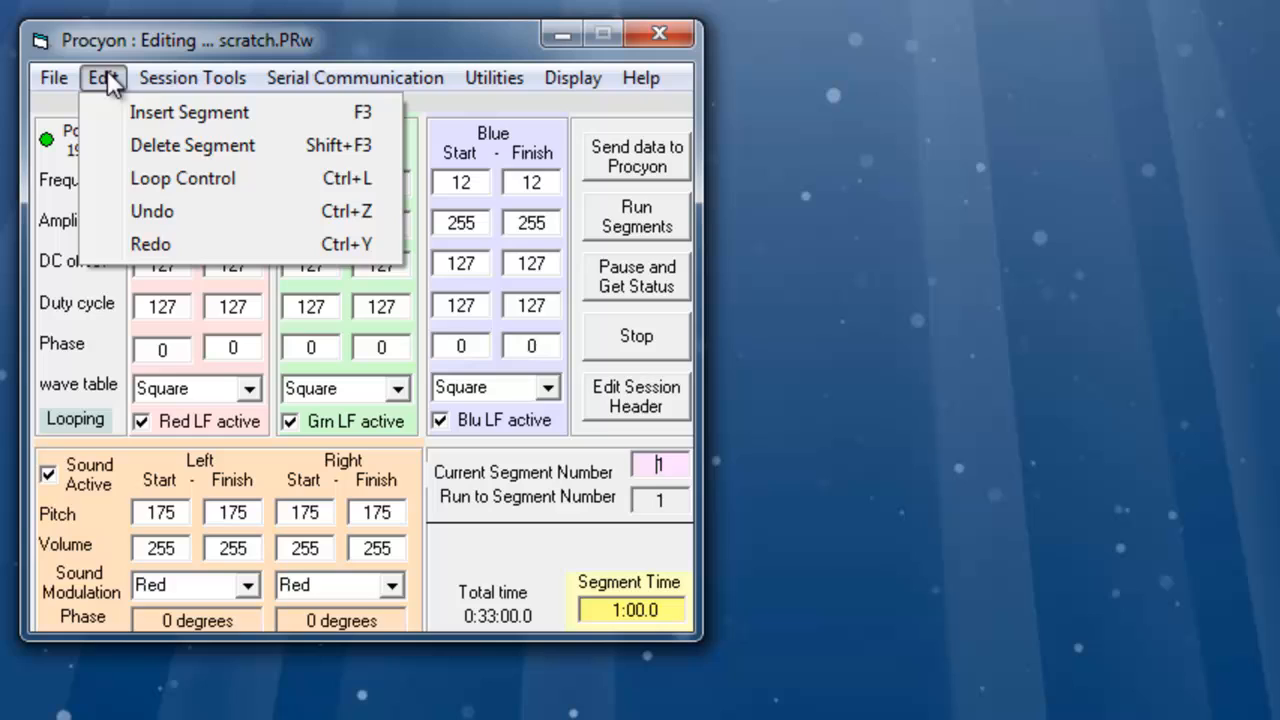
left_click(134, 177)
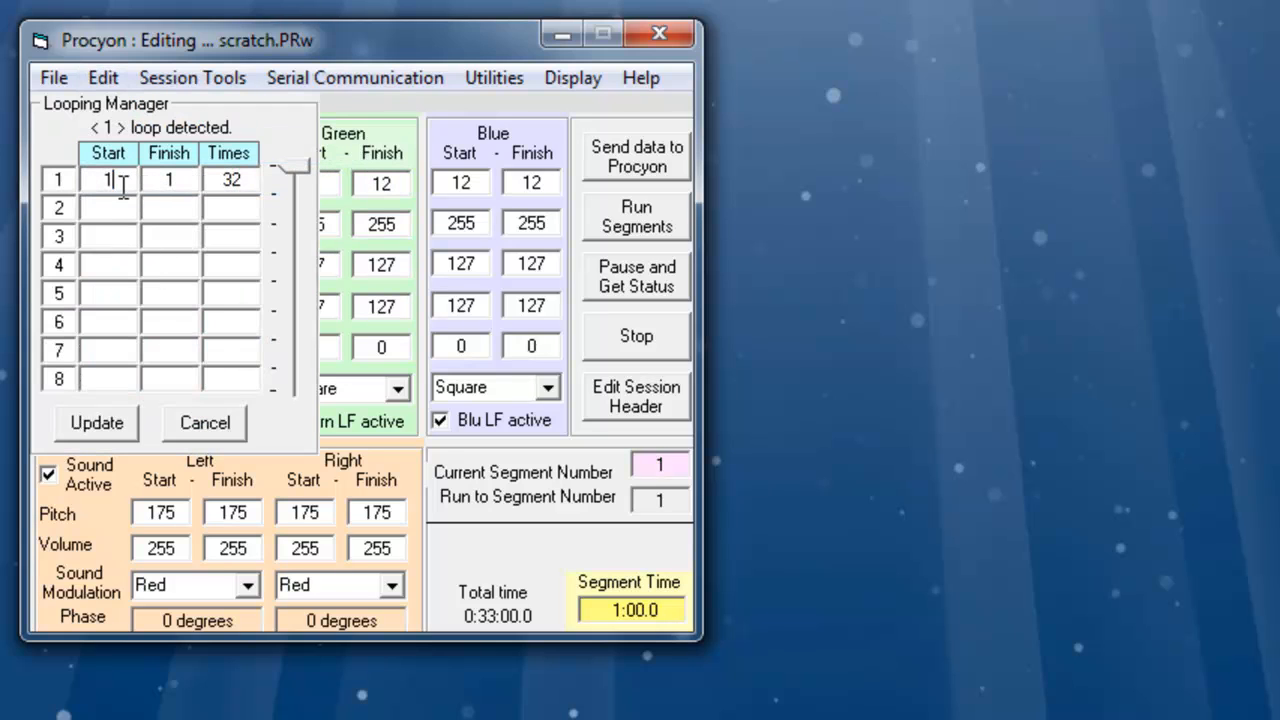
left_click_drag(116, 179, 51, 186)
key("BackSpace")
left_click_drag(176, 179, 149, 194)
key("BackSpace")
left_click_drag(246, 185, 188, 184)
key("BackSpace")
left_click(117, 421)
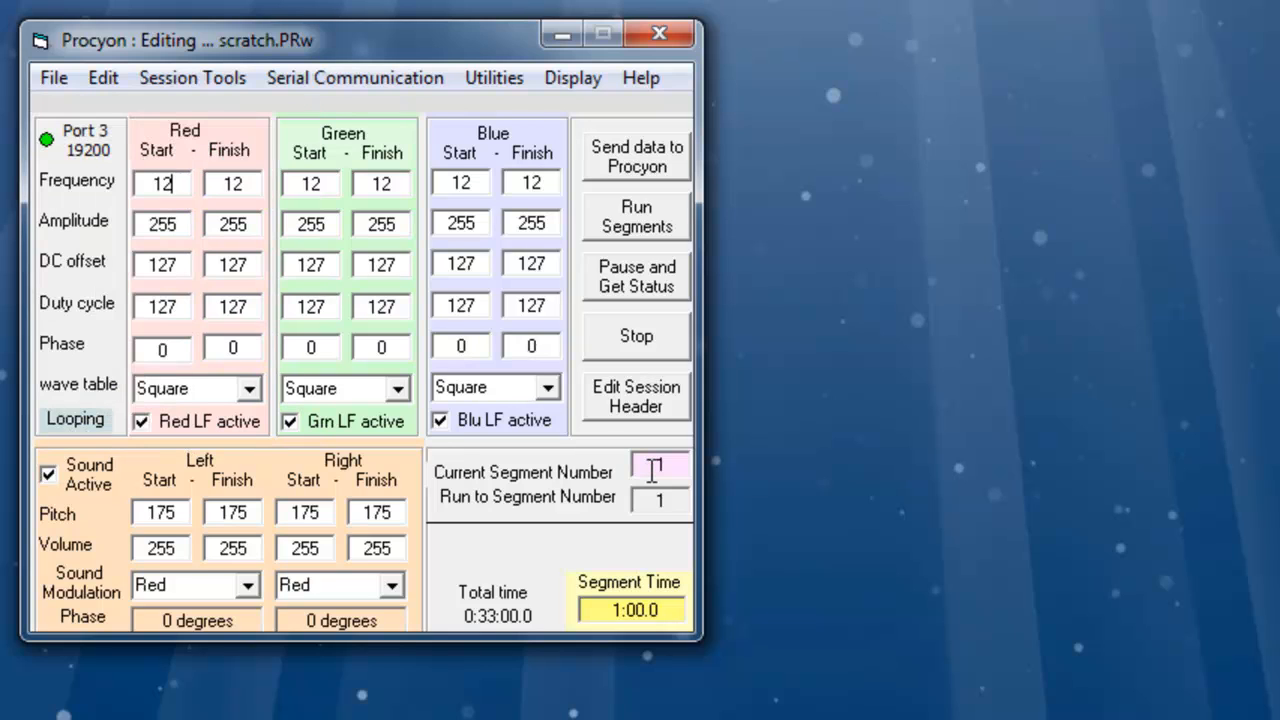
left_click(652, 470)
left_click(638, 613)
left_click(676, 465)
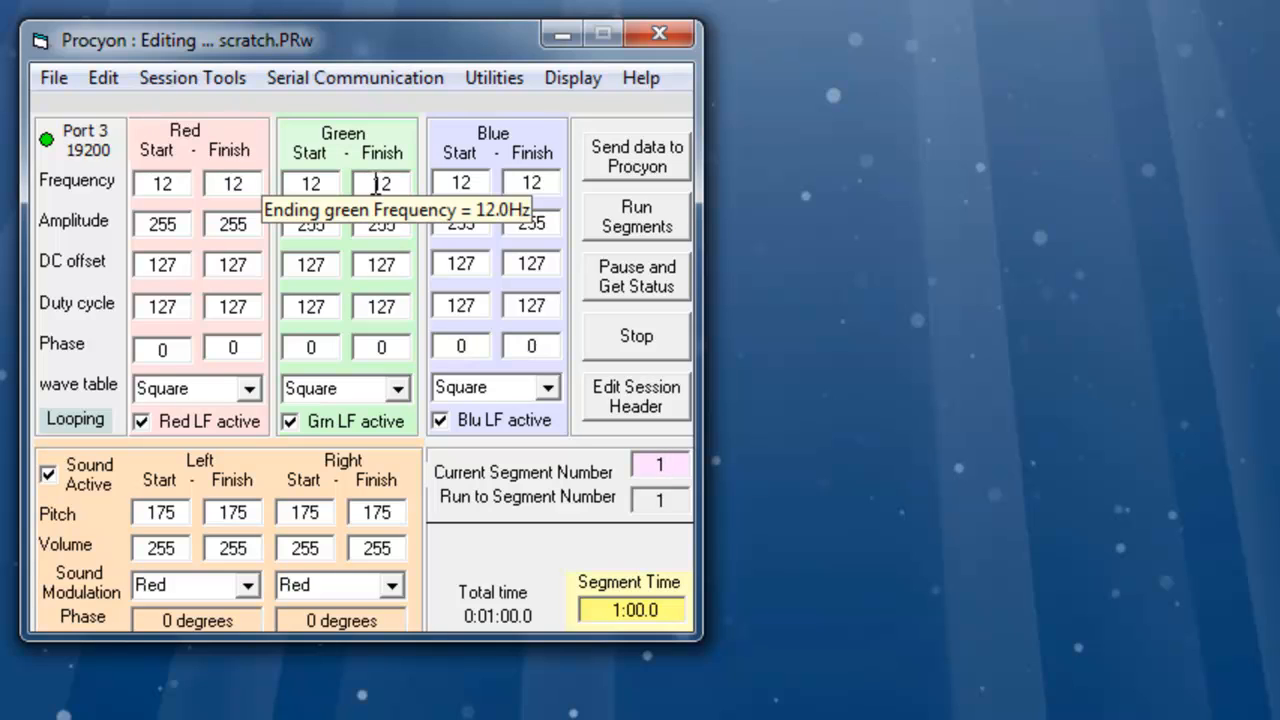
- Set the red finish frequency to 6 Hz
left_click(246, 183)
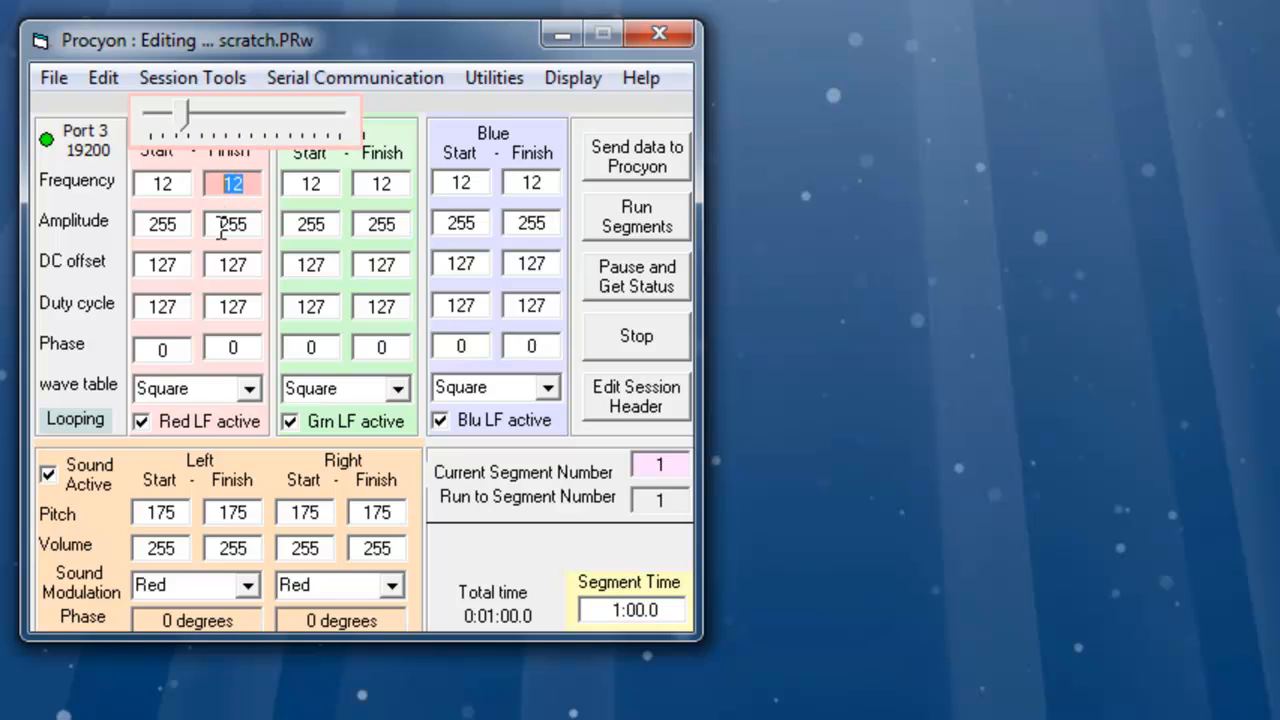
type("6")
double_click(221, 189)
double_click(221, 189)
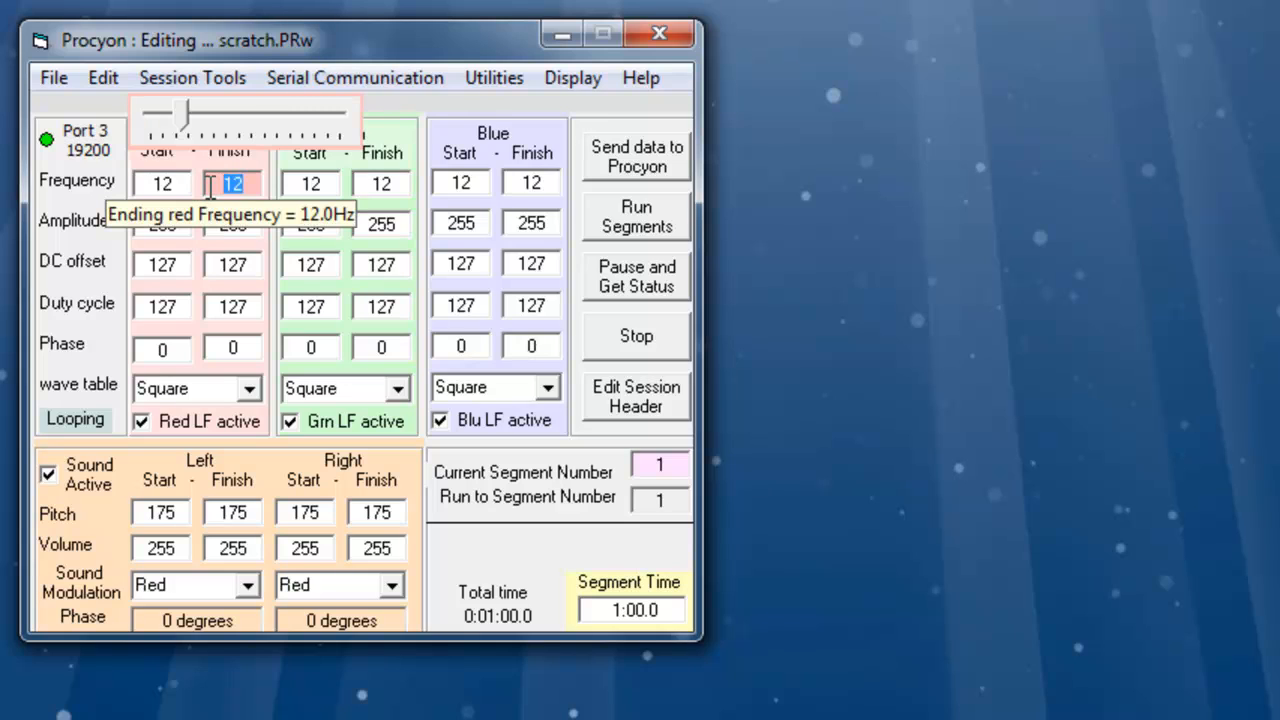
type("6")
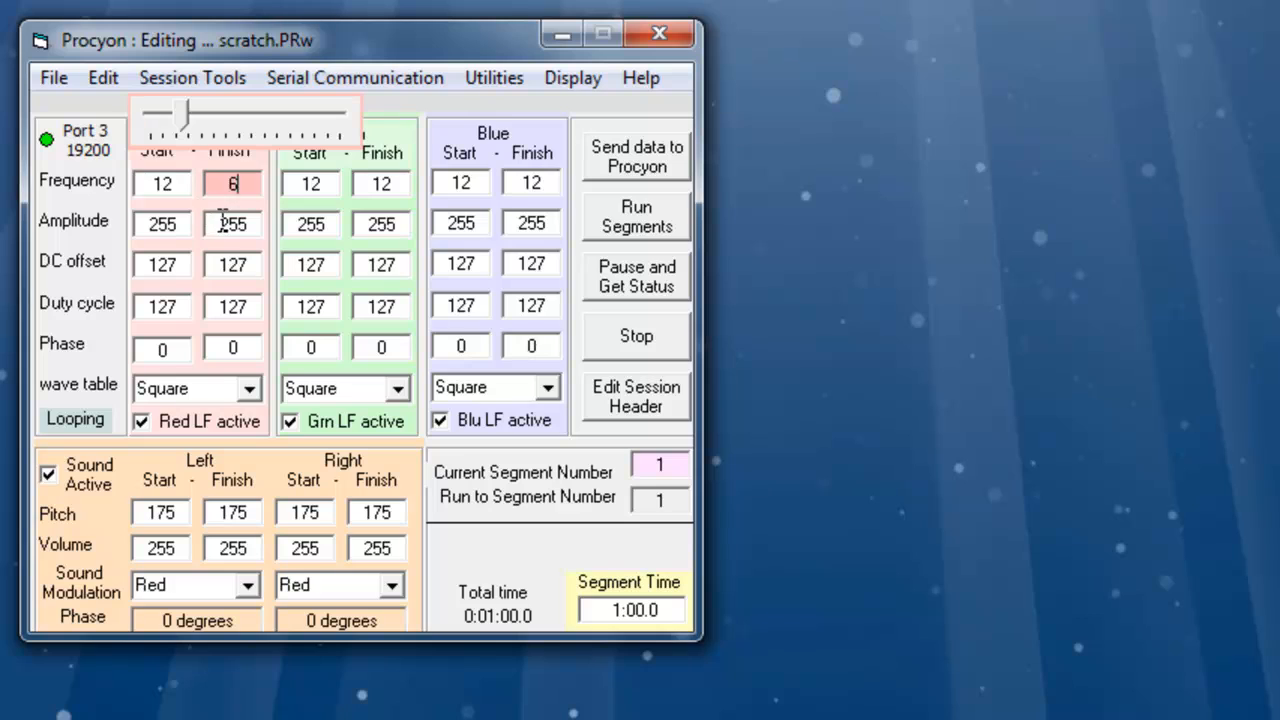
key("Tab")
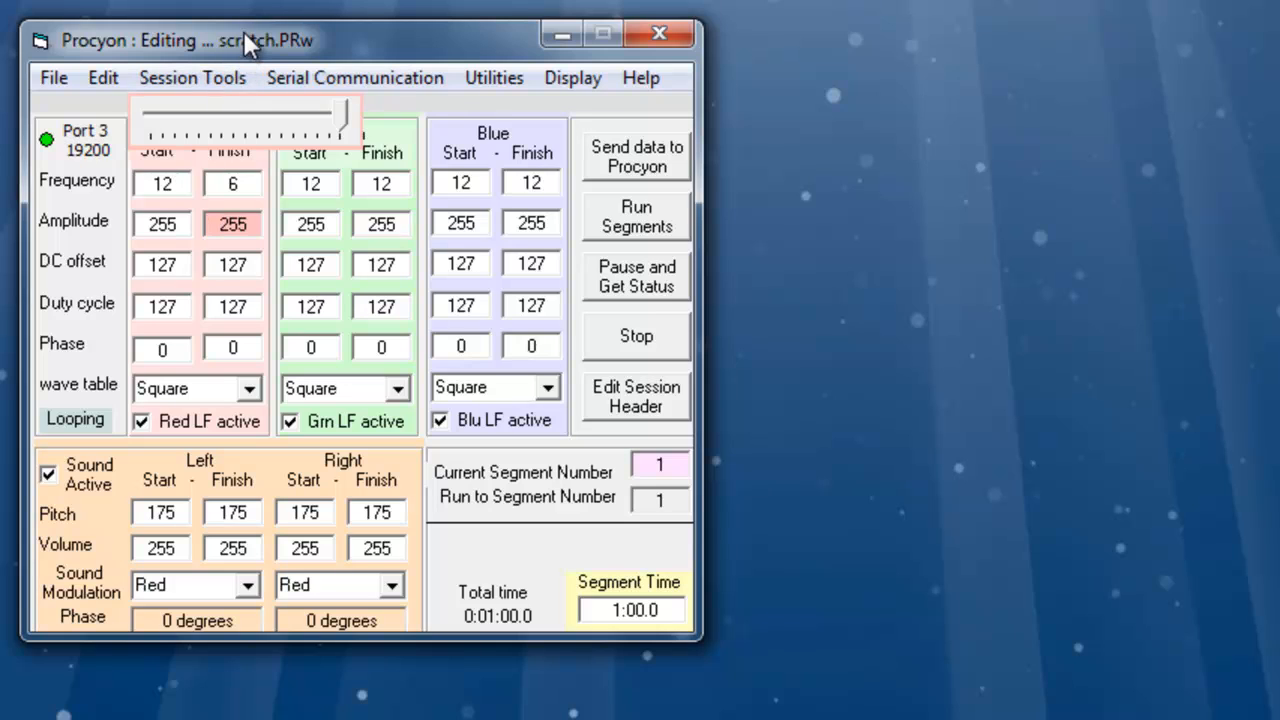
- Switch the session display to the graphics editor
left_click(550, 78)
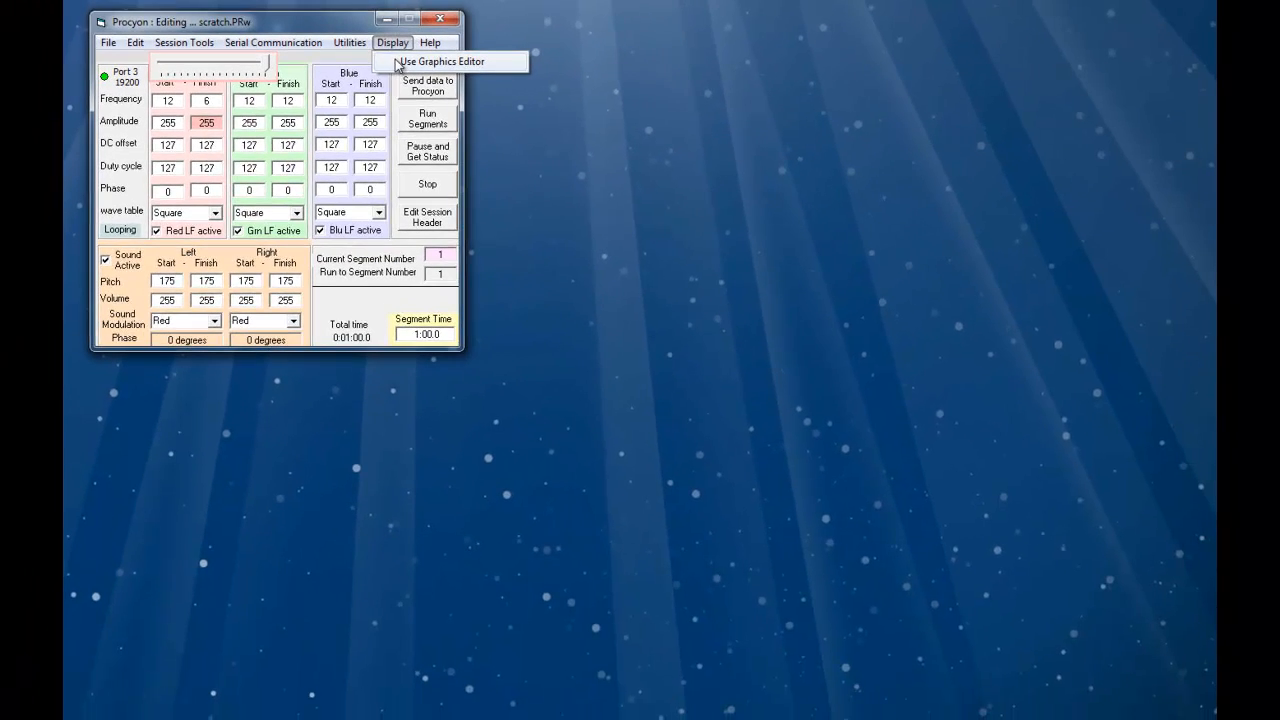
left_click(420, 62)
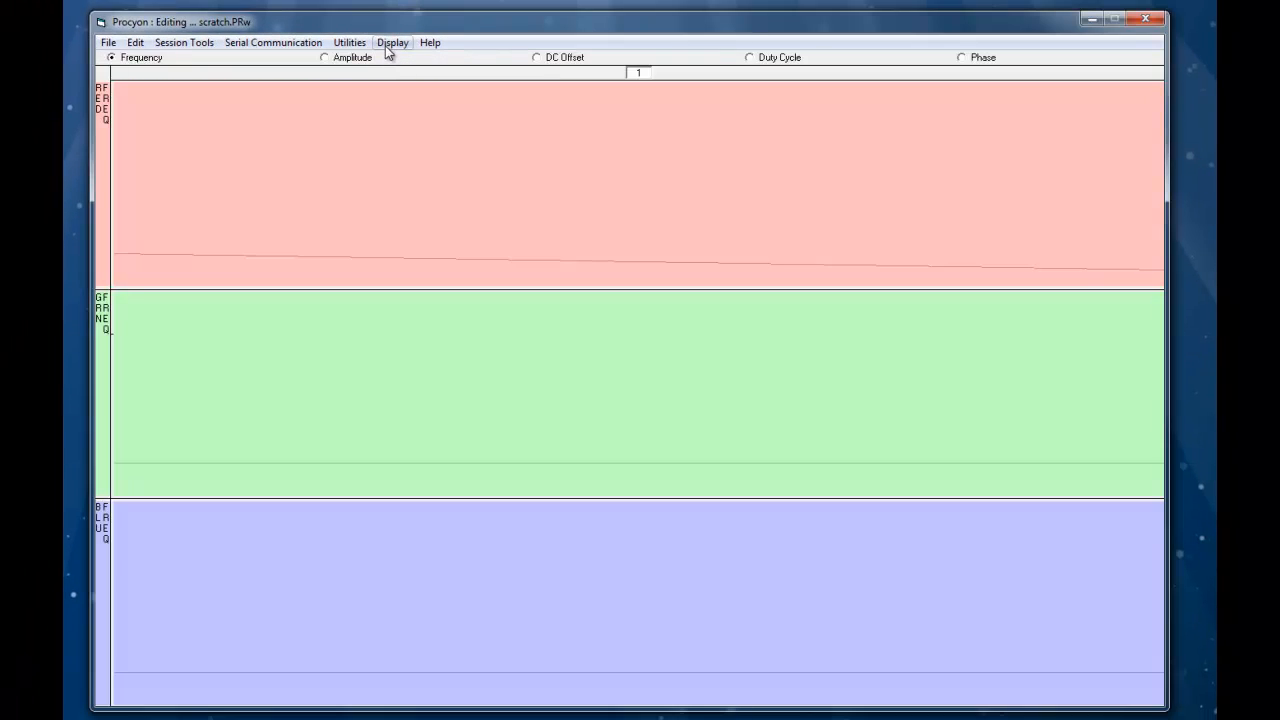
left_click(388, 45)
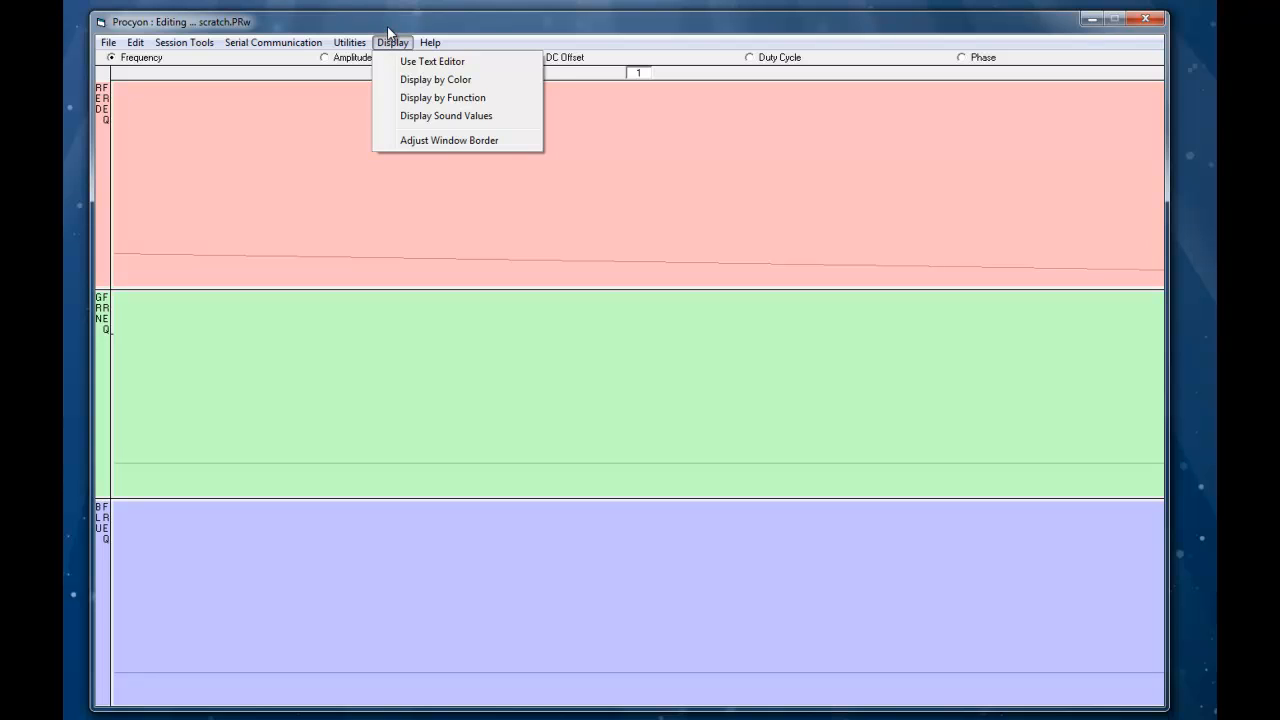
left_click(388, 28)
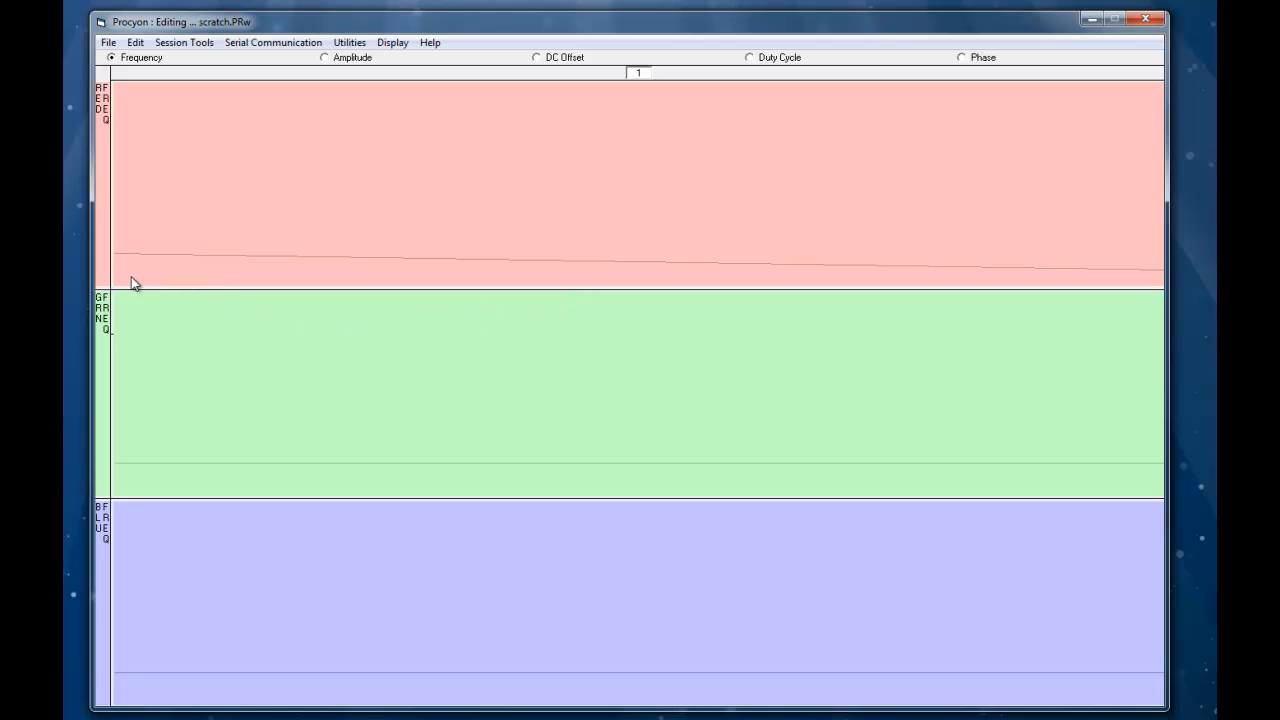
- Drag the end of the green frequency line down and fine-tune the green finish frequency to 6 Hz
mouse_move(127, 269)
mouse_move(115, 259)
mouse_move(1161, 273)
mouse_move(115, 463)
mouse_move(1161, 469)
left_click_drag(1161, 469, 1161, 484)
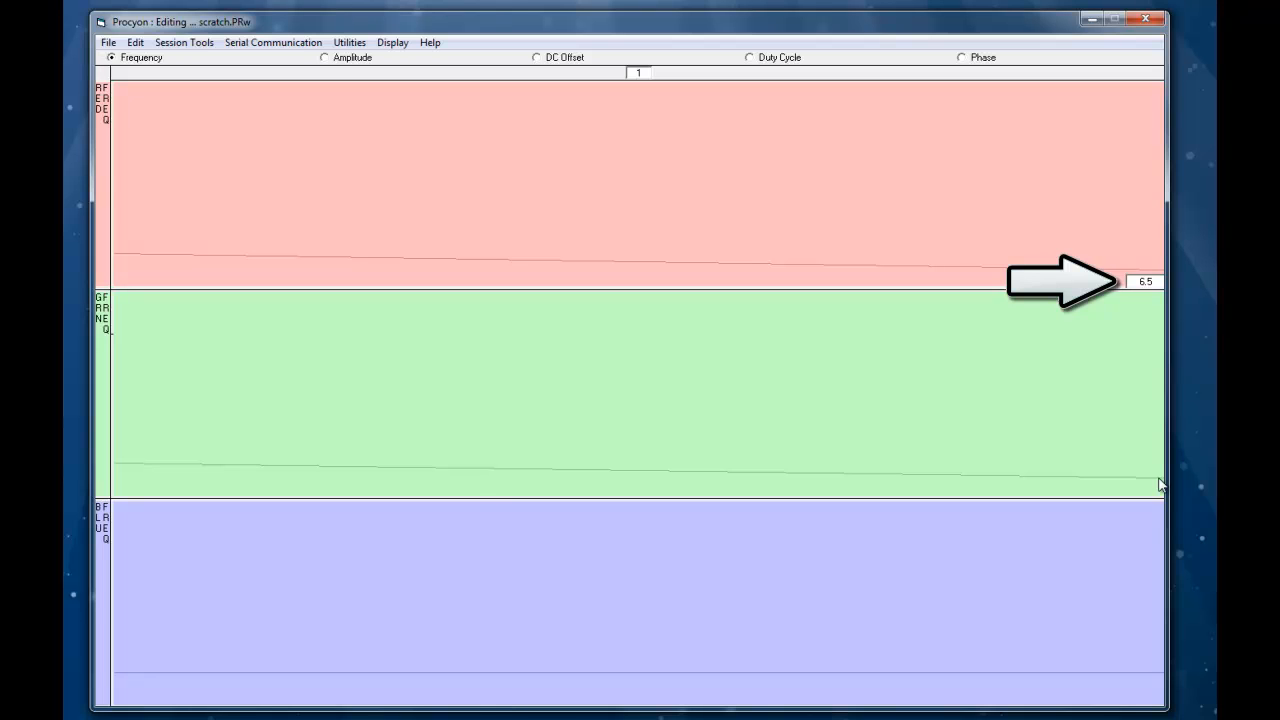
mouse_move(1160, 485)
left_mouse_down()
mouse_move(1160, 432)
mouse_move(1146, 460)
mouse_move(1154, 326)
mouse_move(1146, 391)
mouse_move(1154, 431)
mouse_move(1162, 292)
mouse_move(1159, 485)
left_mouse_up()
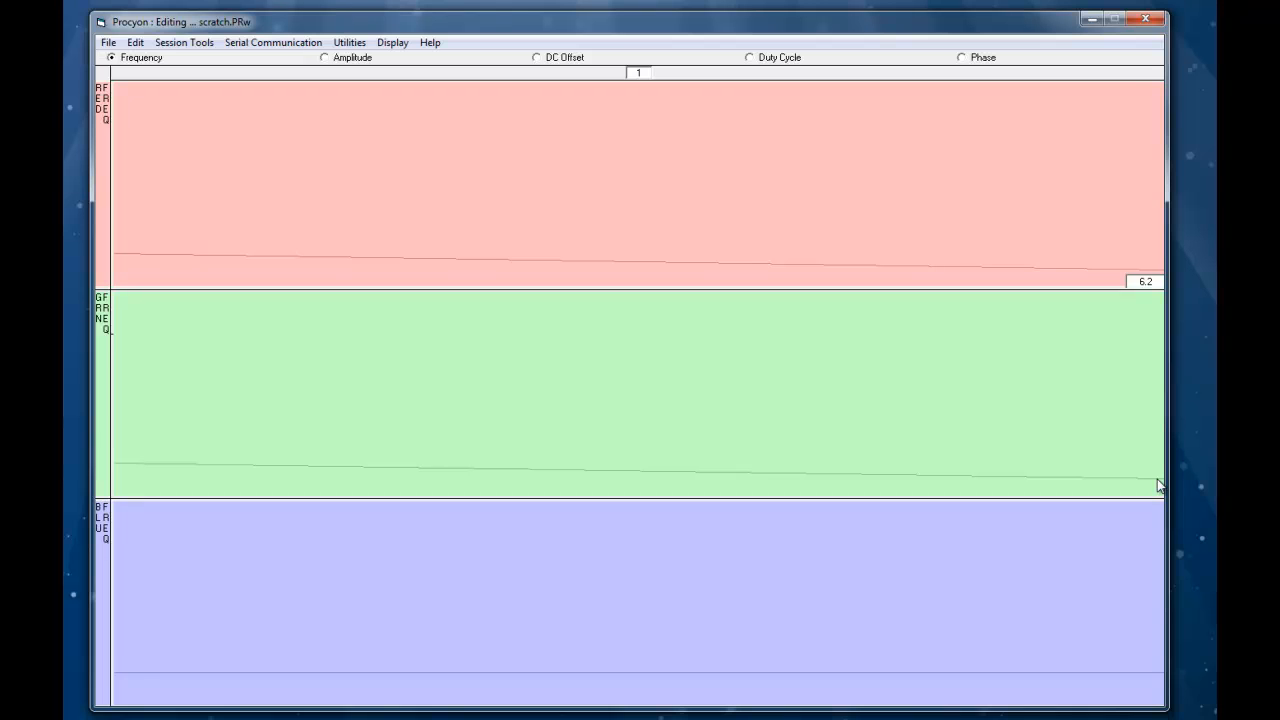
key("Down")
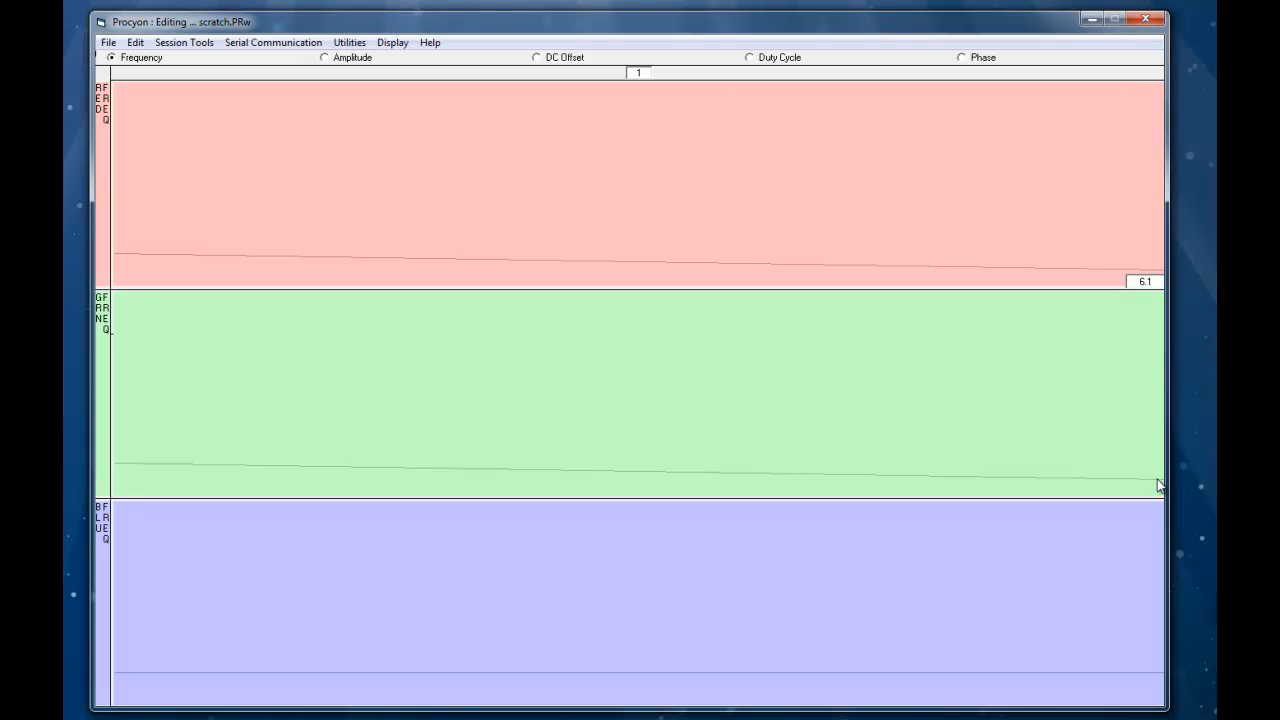
key("Down")
key("Down")
key("Up")
key("Down")
key("Up")
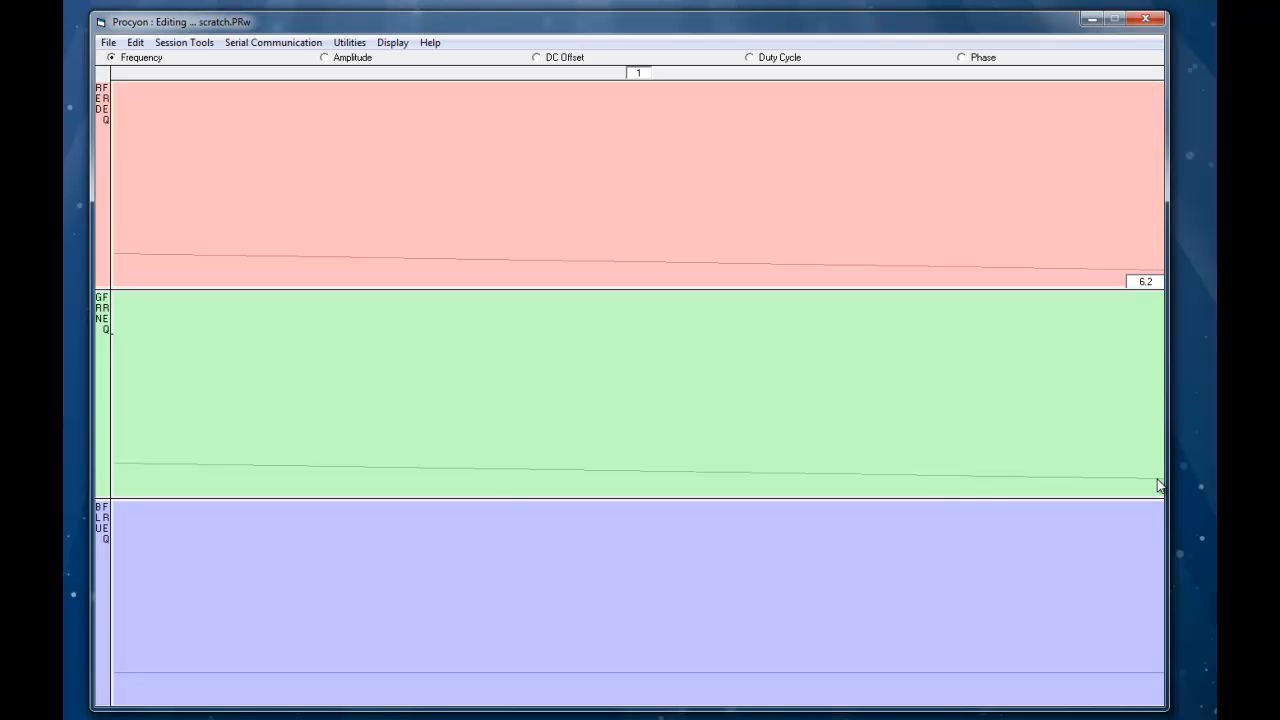
key("Down")
key("Down")
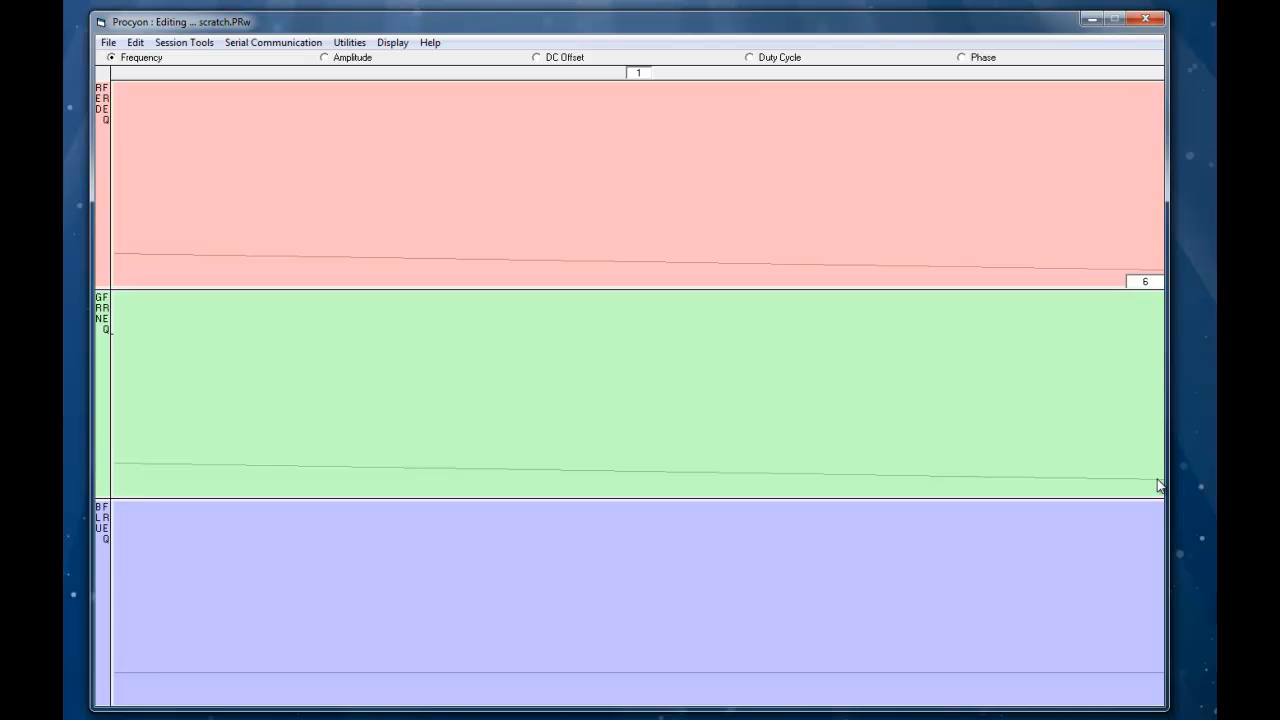
- Drag the end of the blue frequency line down to about 6.5 Hz and switch back to the text editor
mouse_move(1158, 486)
mouse_move(120, 673)
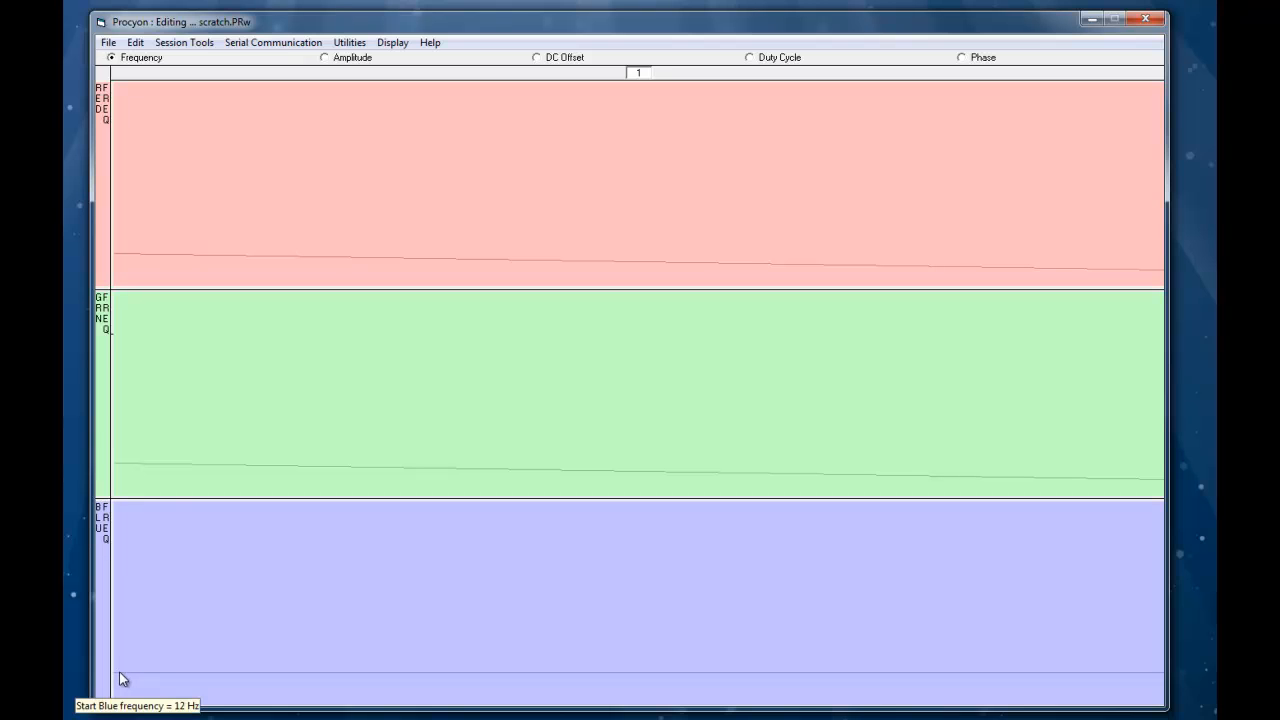
mouse_move(1161, 682)
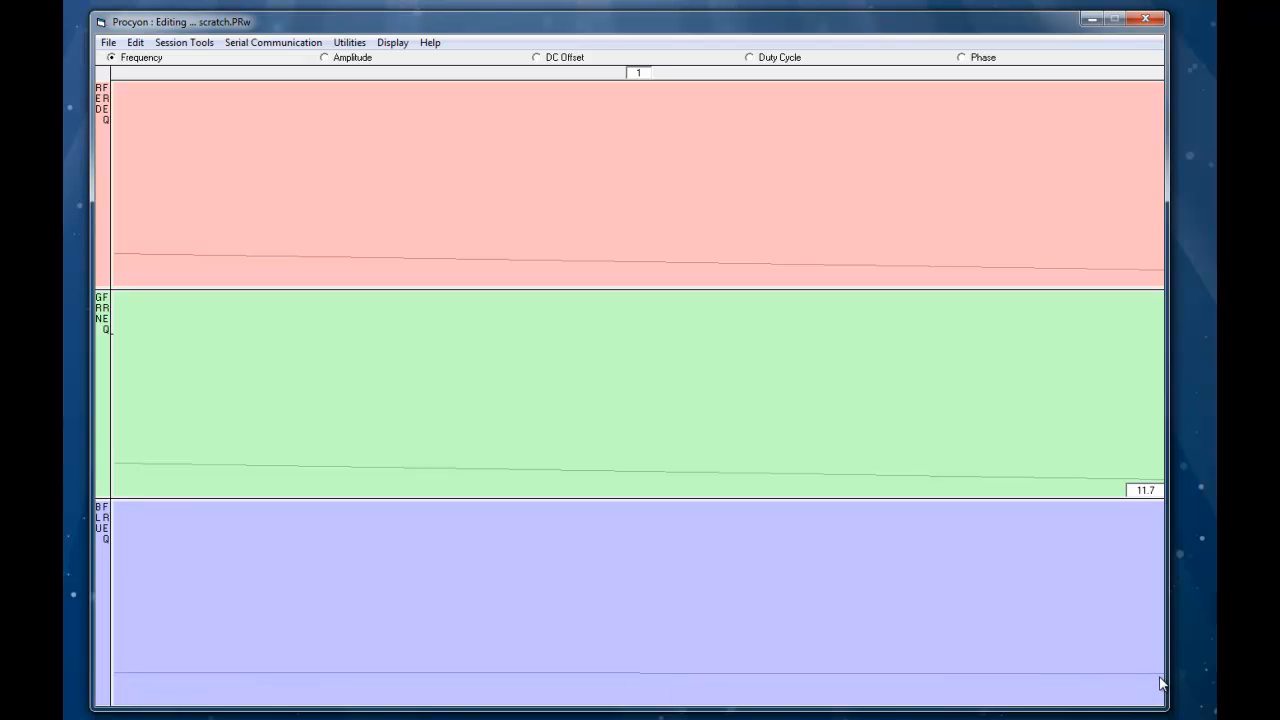
left_click_drag(1161, 682, 1162, 694)
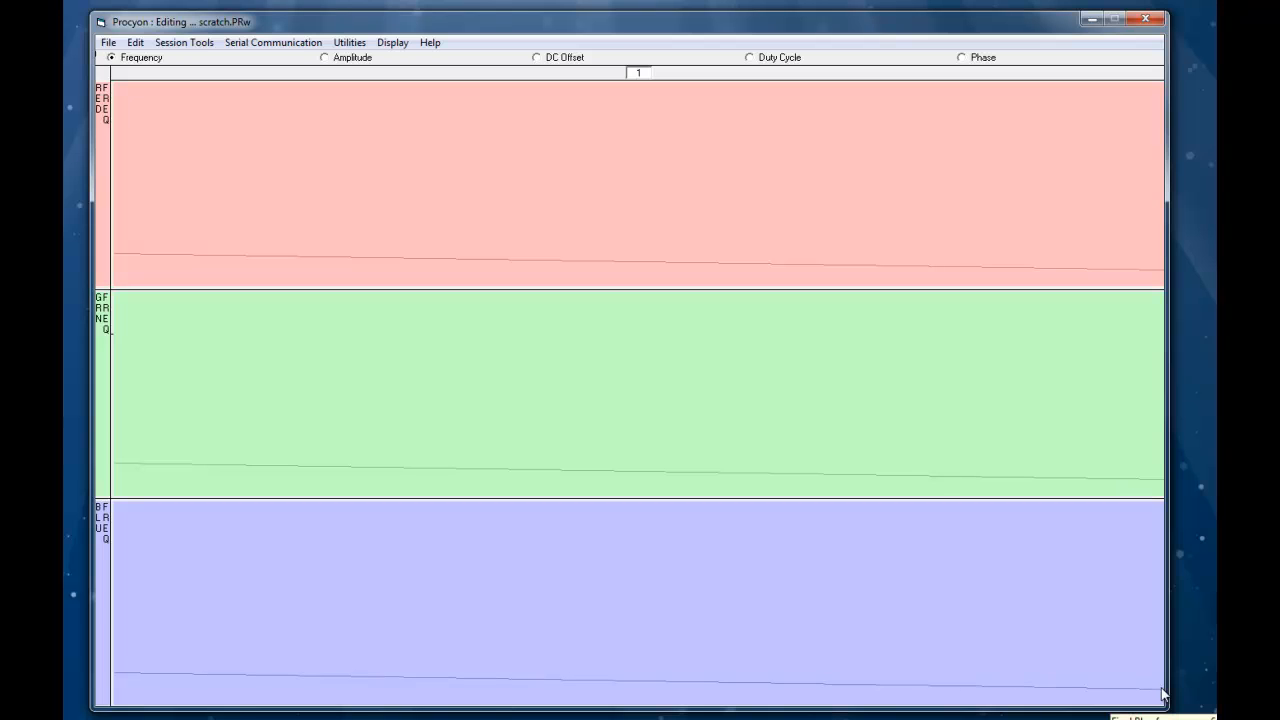
left_click(396, 47)
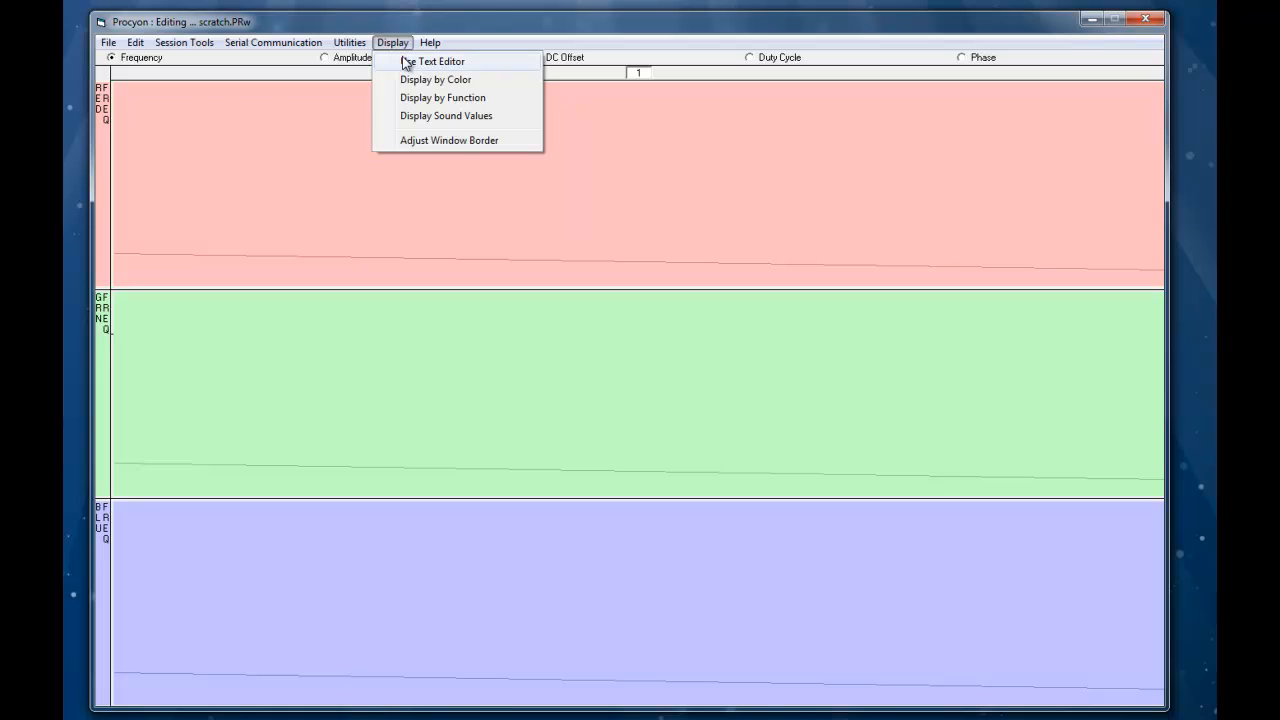
left_click(404, 57)
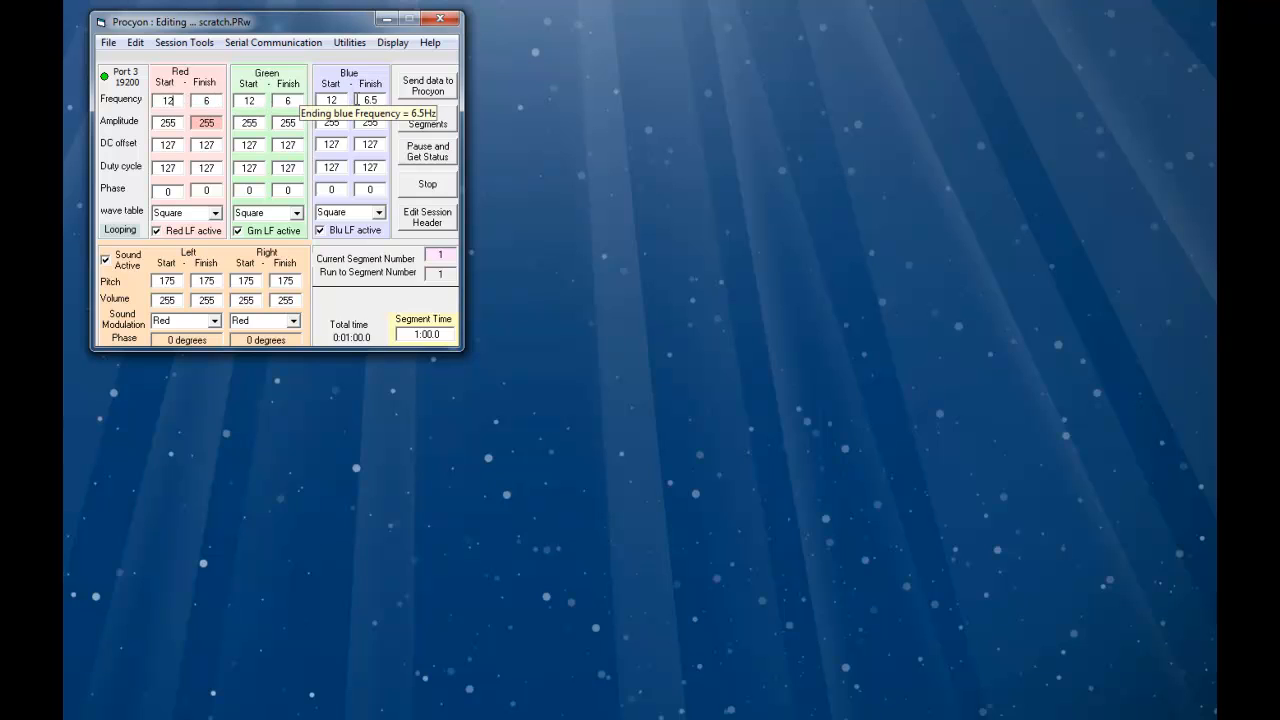
- Lower the blue finish frequency to 6 Hz in the graphics editor and return to the text editor
left_click(386, 44)
left_click(400, 61)
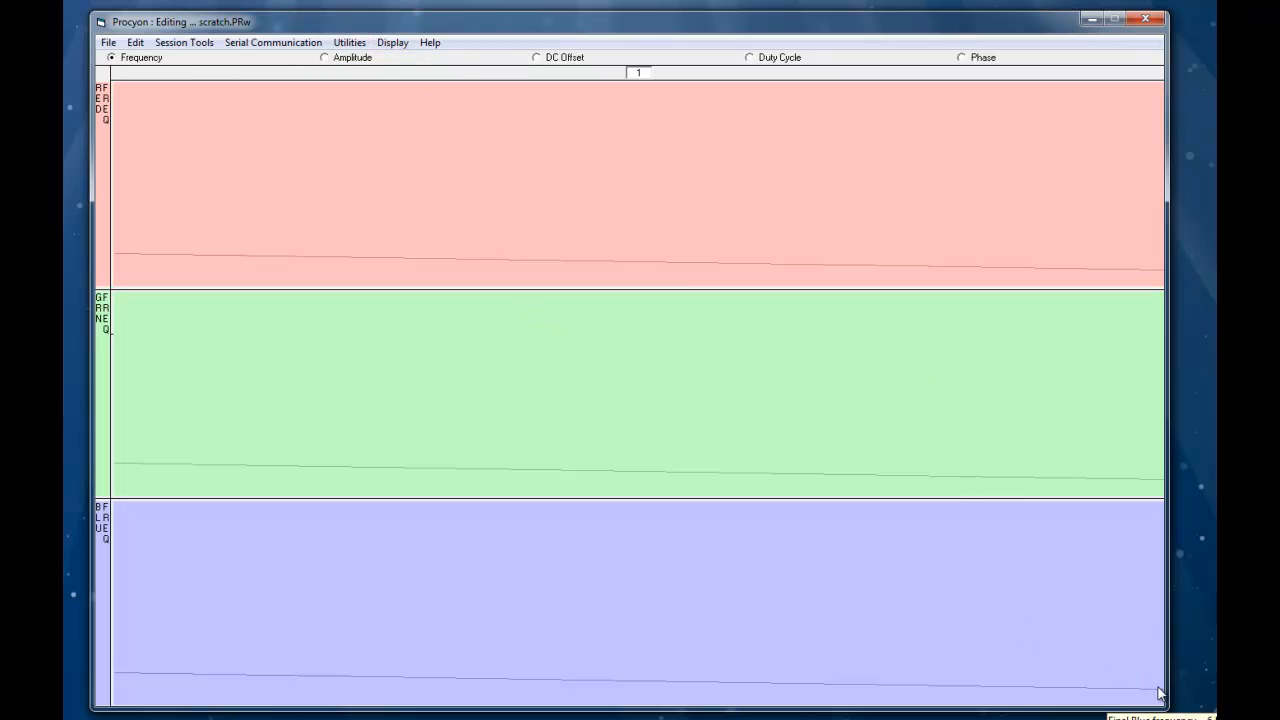
left_click_drag(1160, 692, 1158, 697)
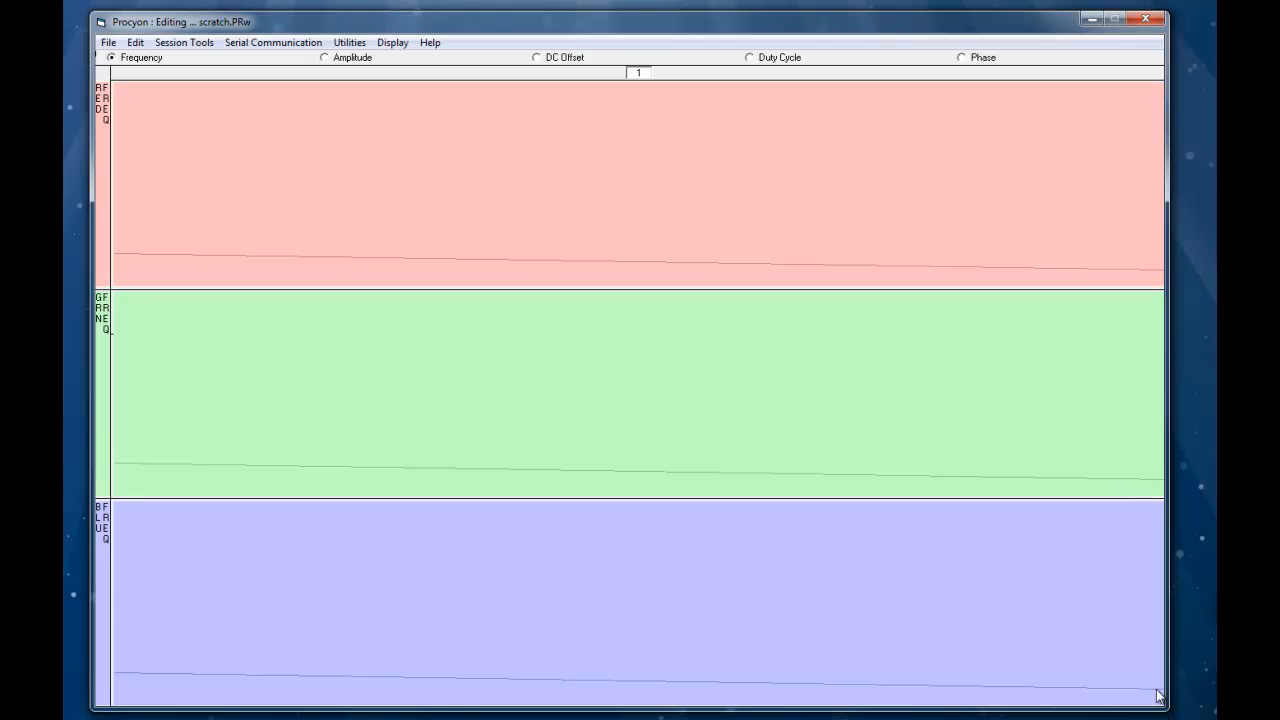
left_click(392, 42)
left_click(415, 57)
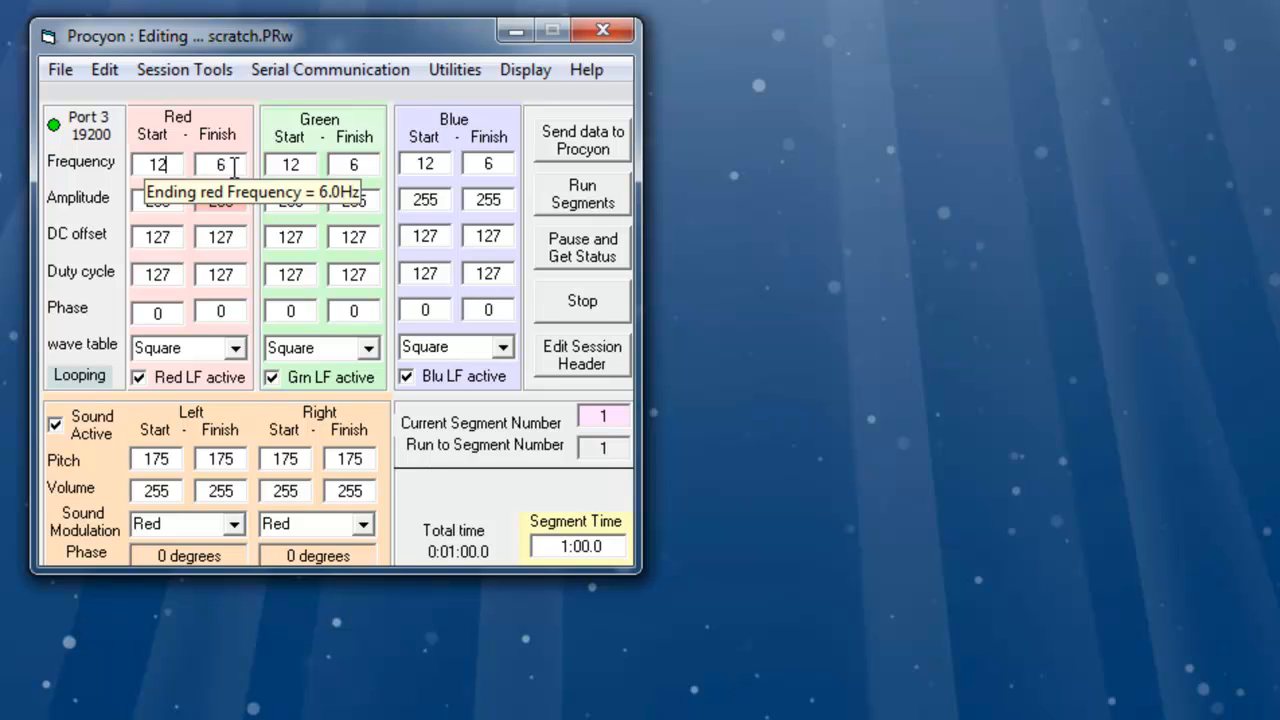
- Insert a second segment after segment 1
left_click(108, 72)
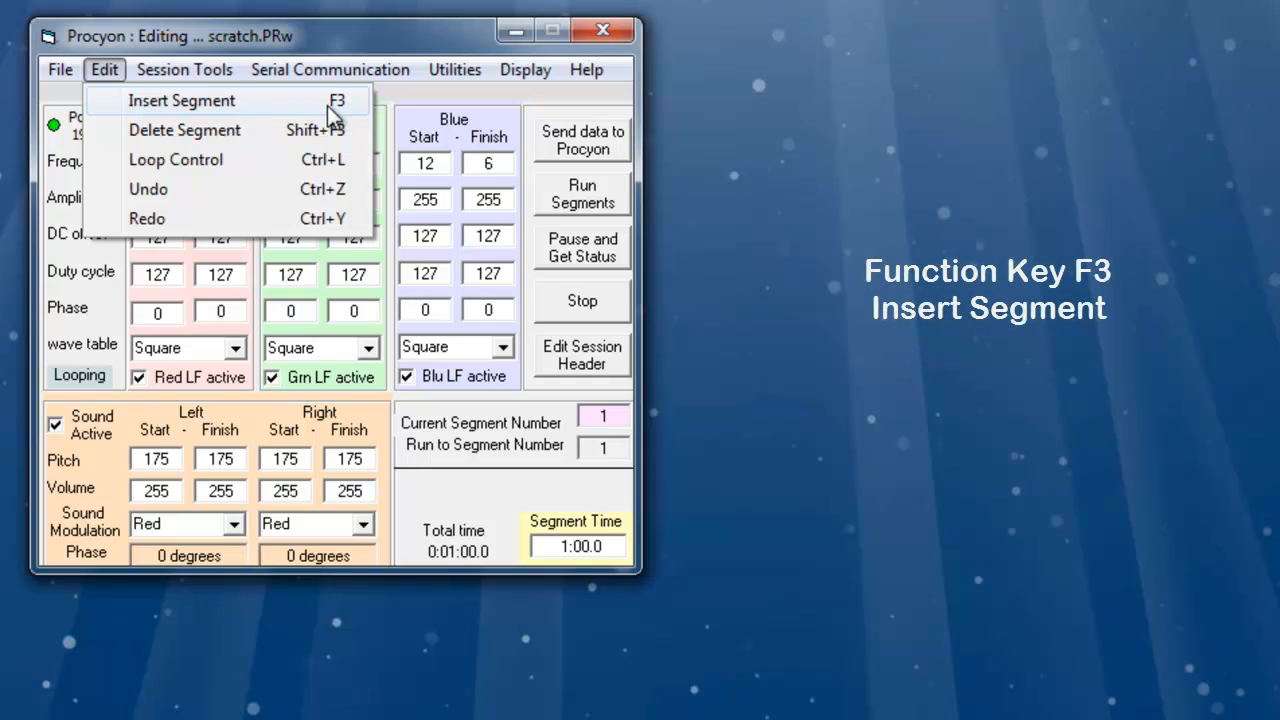
left_click(235, 110)
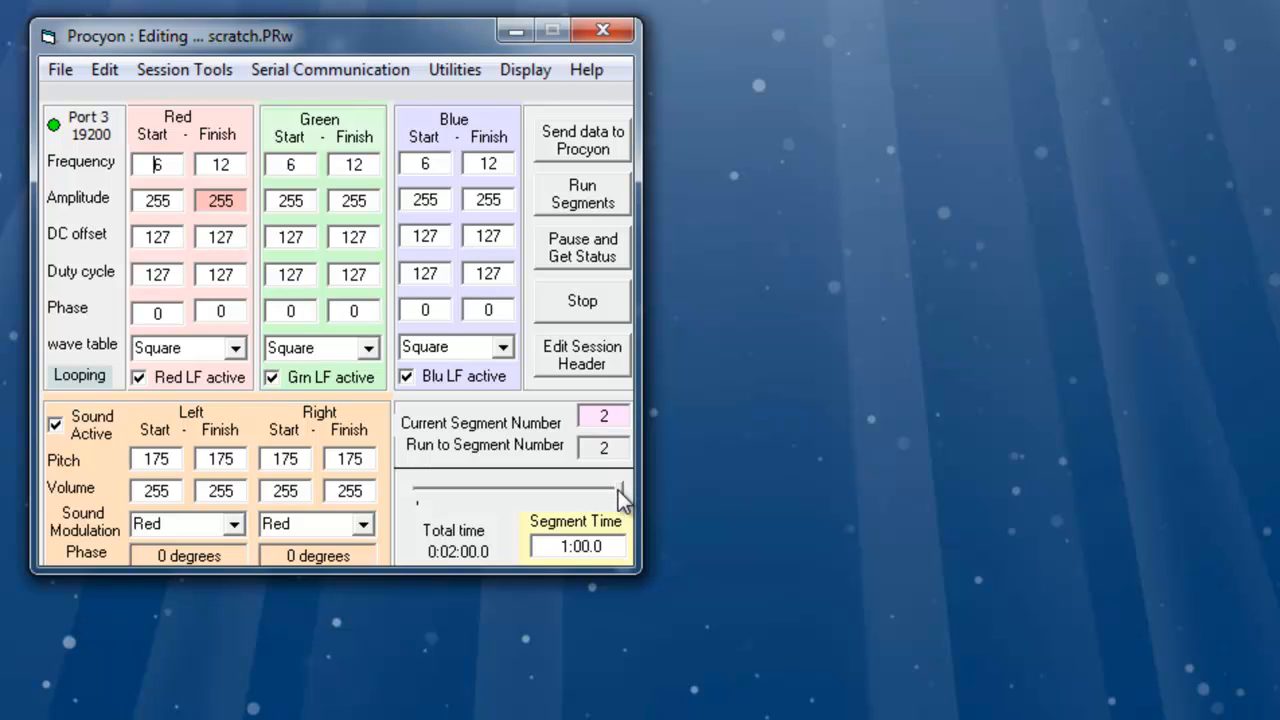
mouse_move(620, 494)
left_mouse_down()
mouse_move(428, 500)
mouse_move(548, 494)
mouse_move(436, 483)
mouse_move(612, 484)
left_mouse_up()
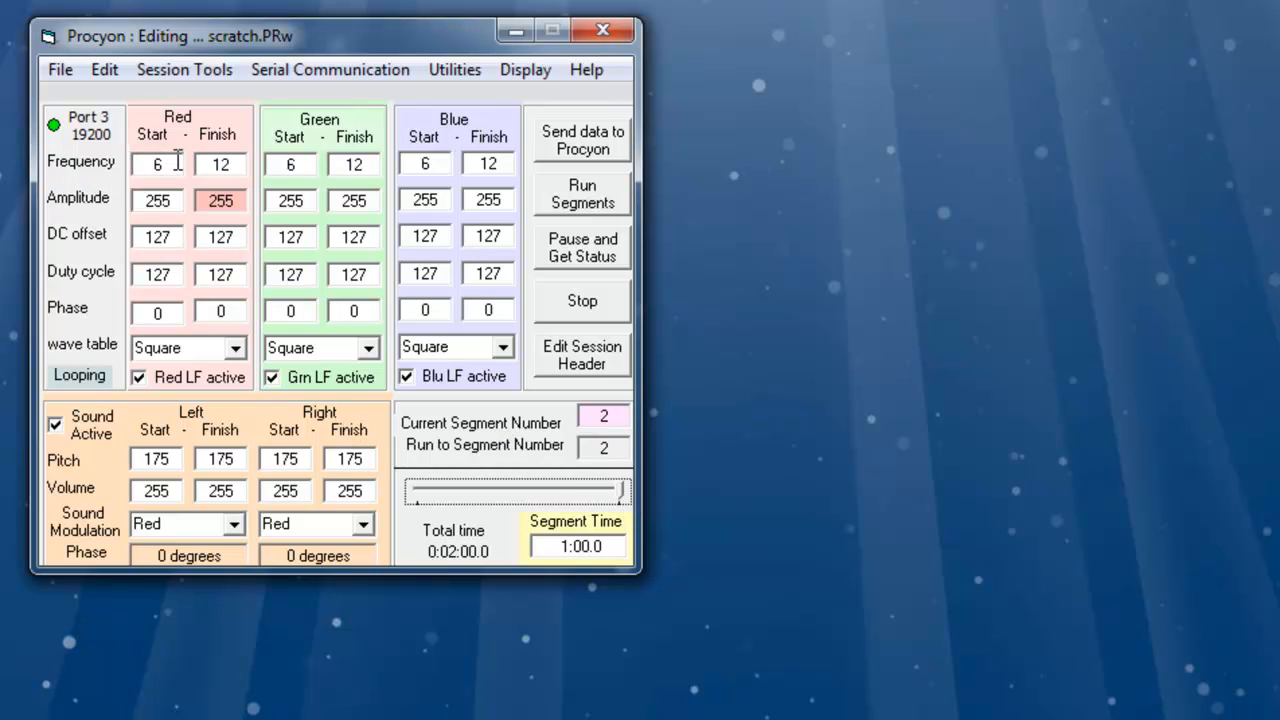
- View both segments' frequency ramps in the graphics editor, then return to the text editor
mouse_move(177, 160)
left_click(525, 69)
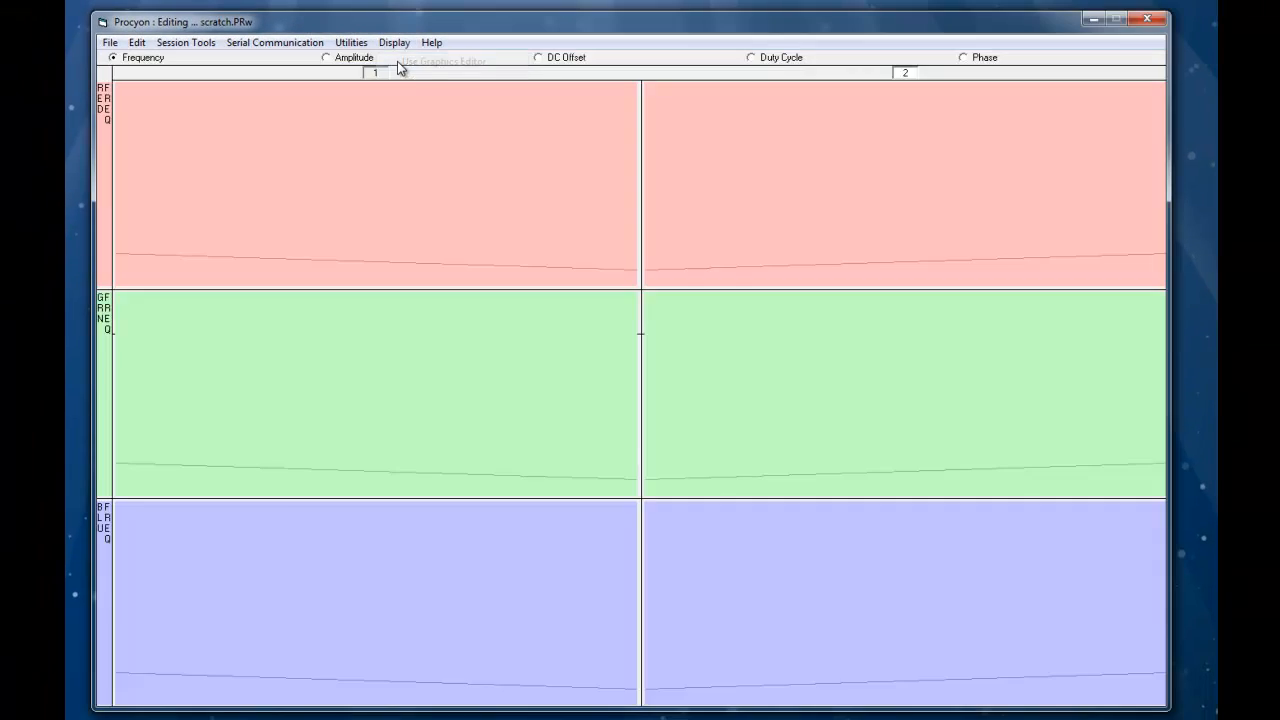
left_click(545, 89)
mouse_move(648, 272)
left_click(394, 42)
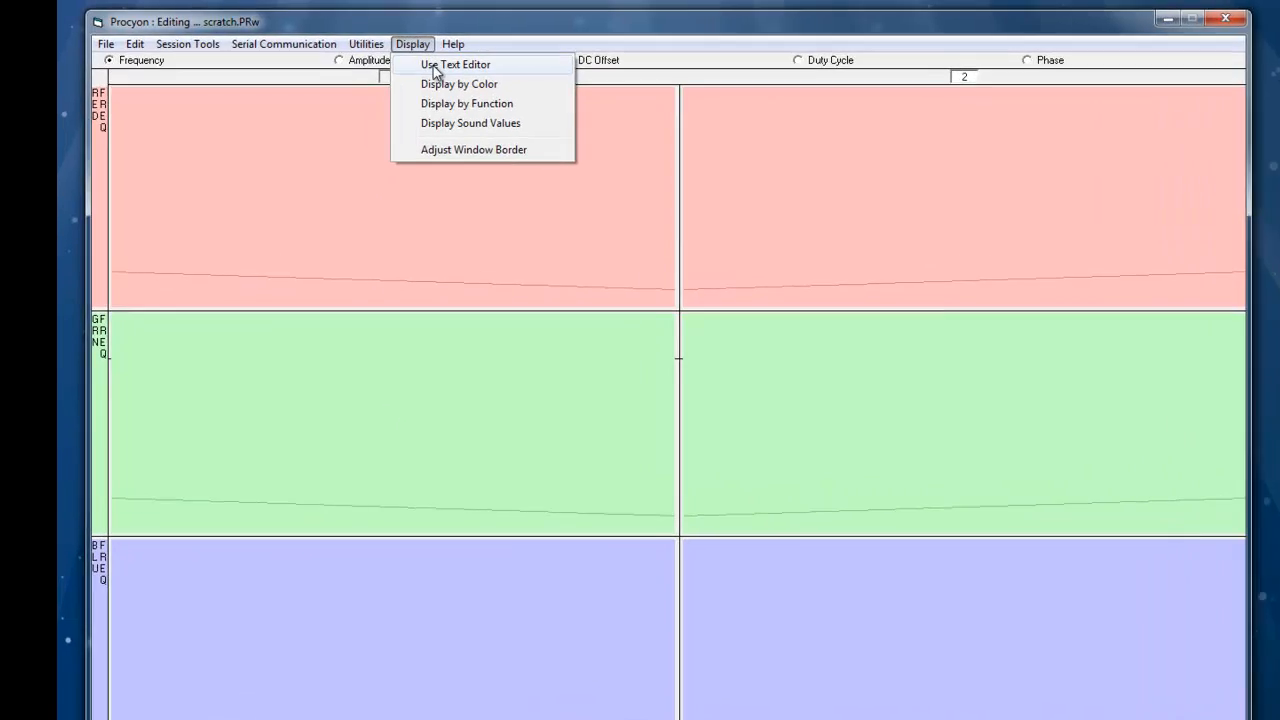
left_click(420, 62)
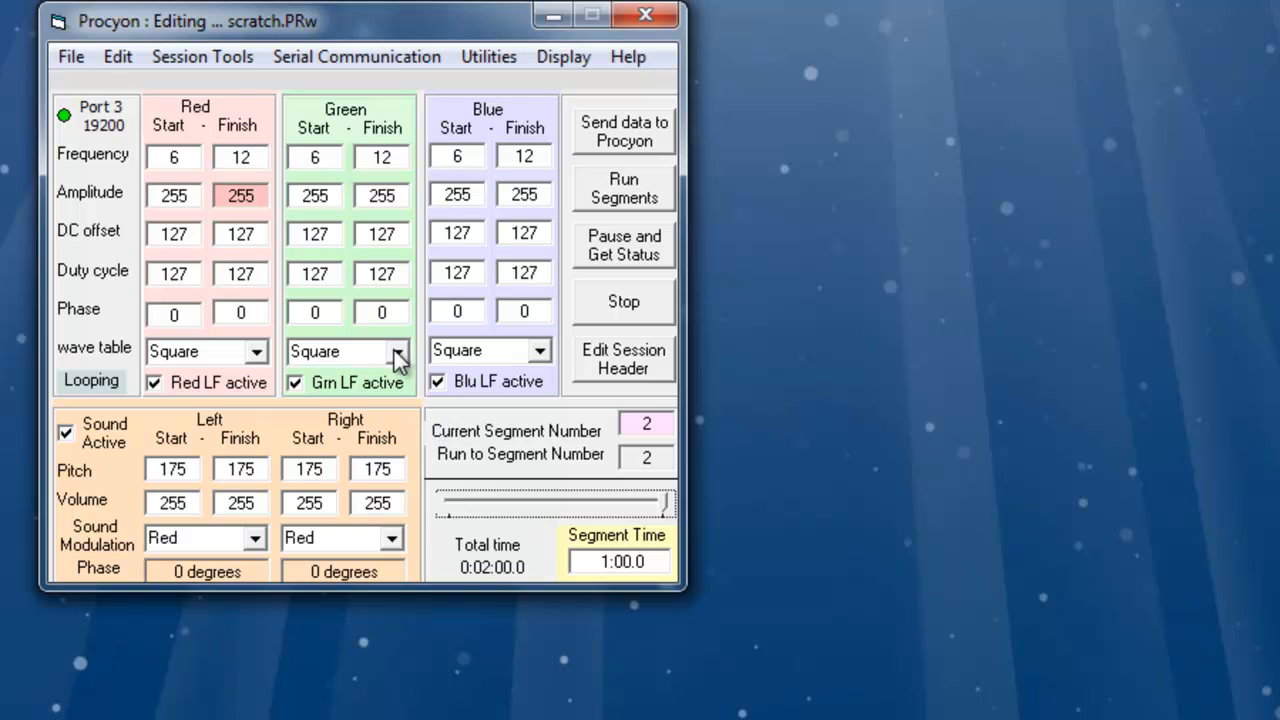
- Add a loop in Loop Control from segment 1 to segment 2, repeated 10 times, and update
left_click(118, 56)
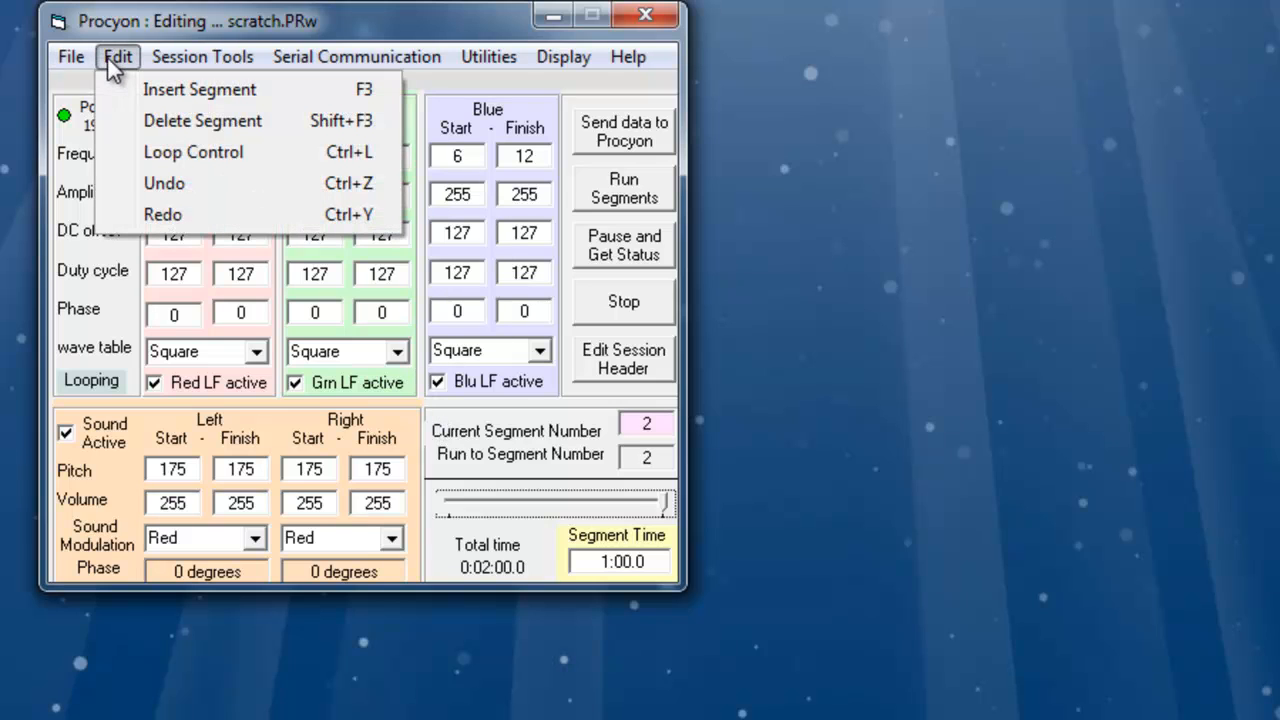
left_click(153, 154)
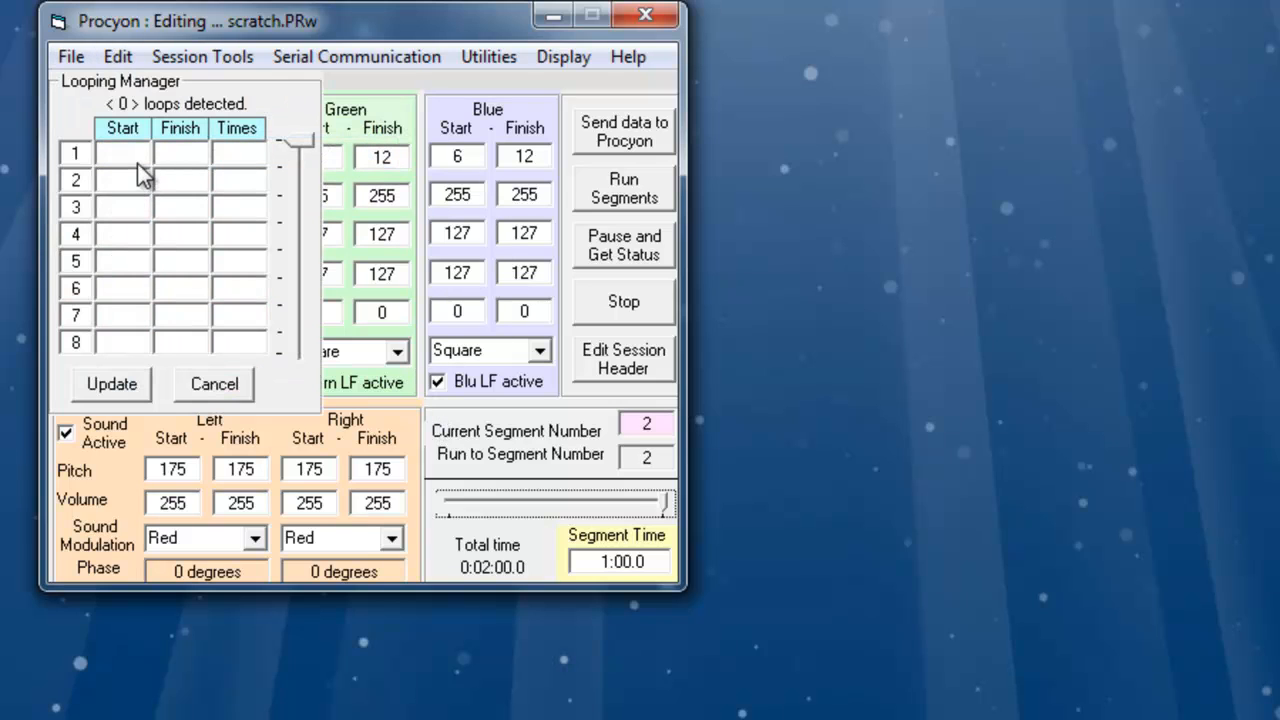
left_click(134, 154)
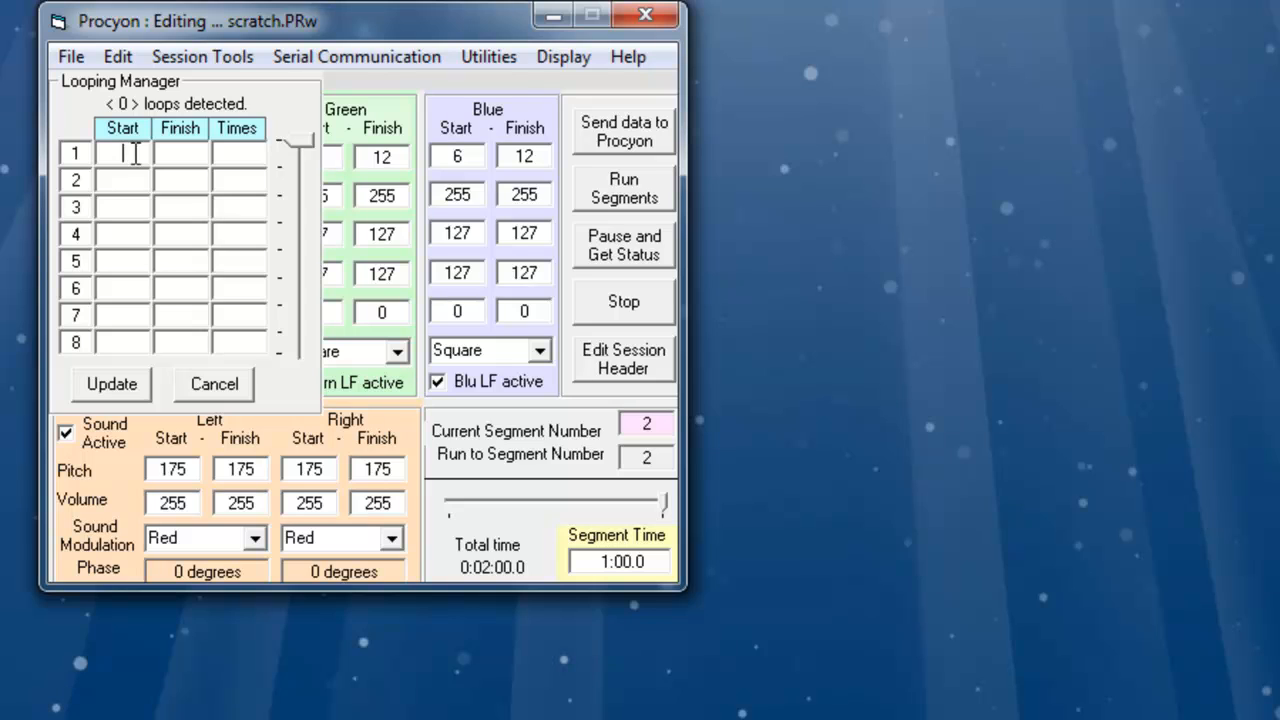
type("1")
left_click(193, 155)
type("2")
type("1")
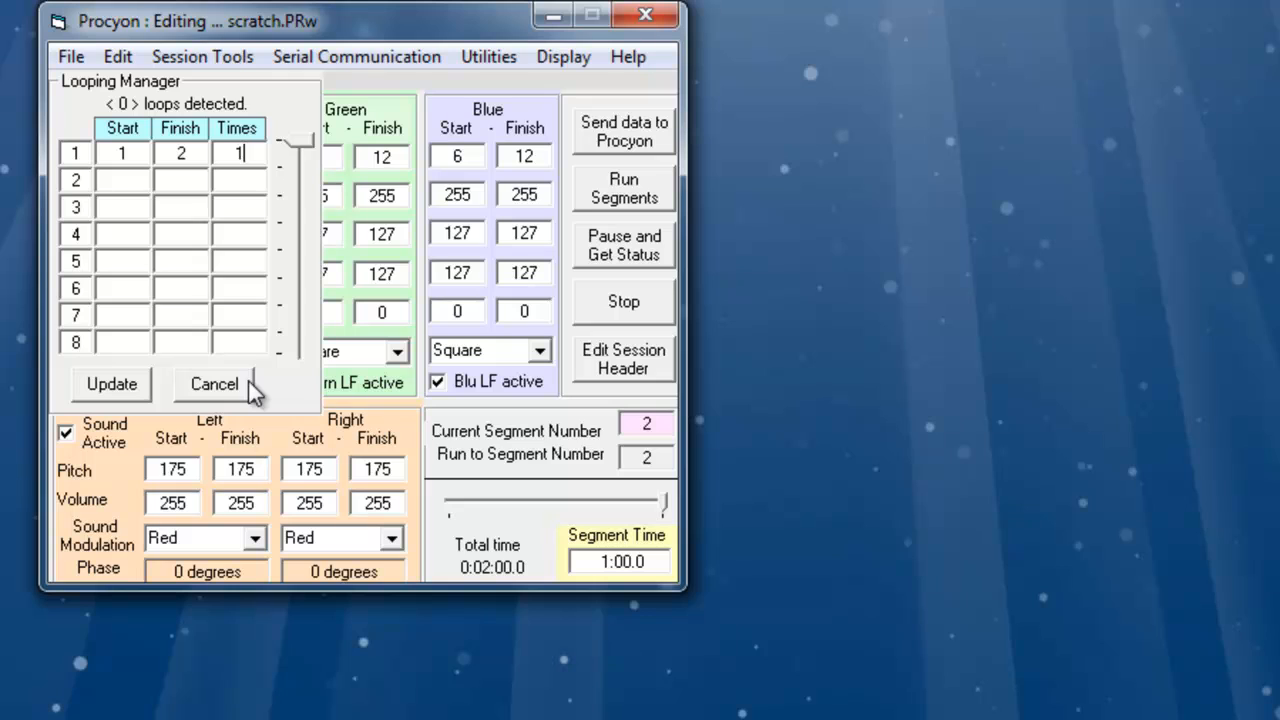
type(":0")
left_click(118, 388)
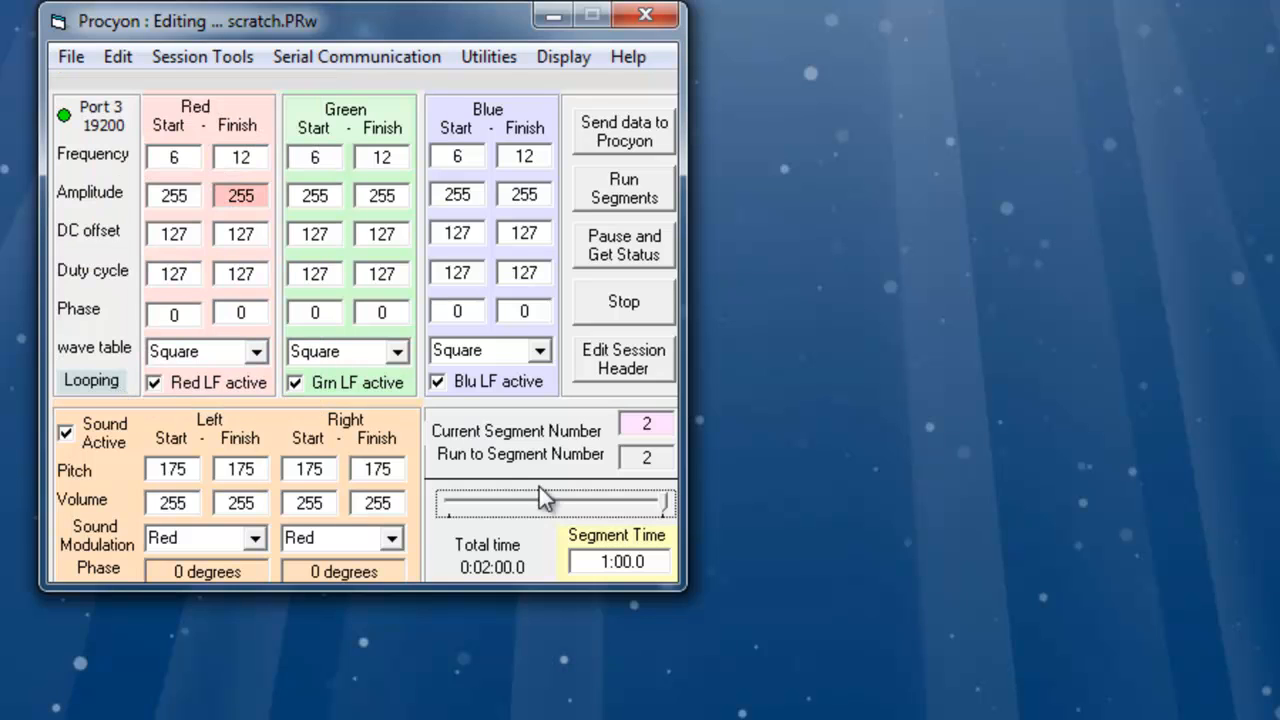
left_click(578, 561)
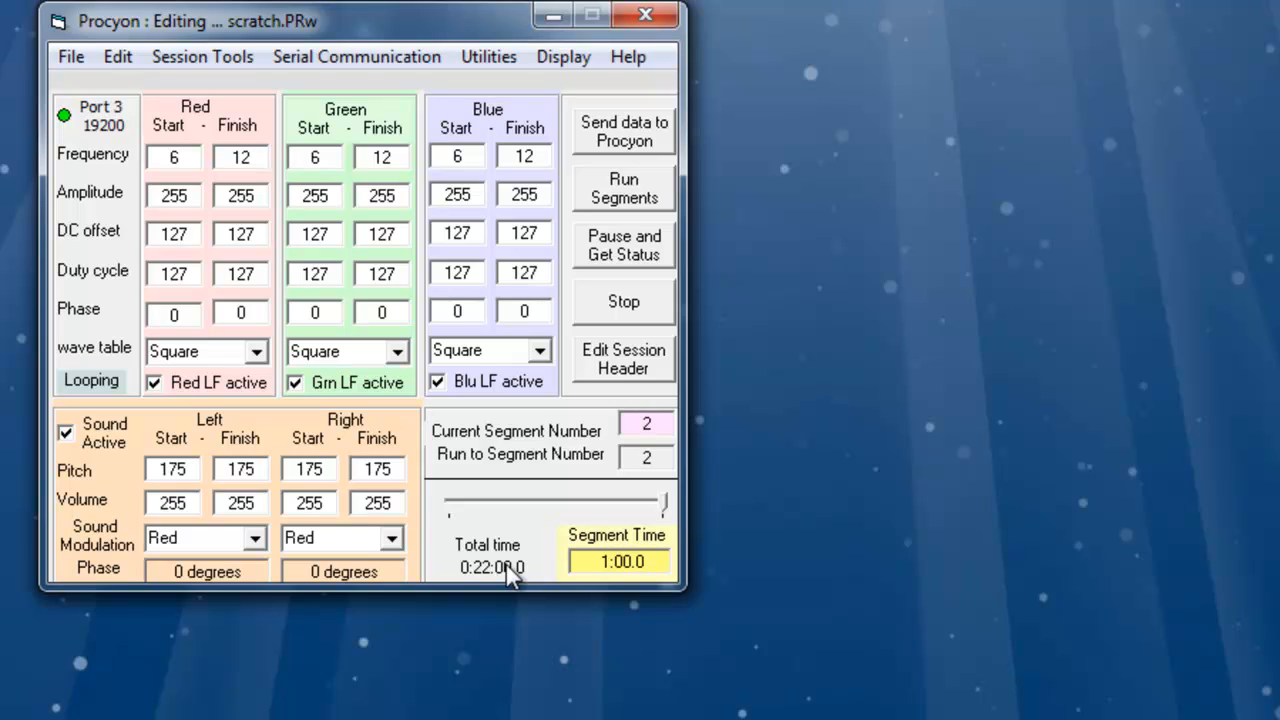
- Remove the loop from segment 1 to segment 2 in Loop Control by clearing its start and finish, and update
left_click(118, 56)
left_click(124, 150)
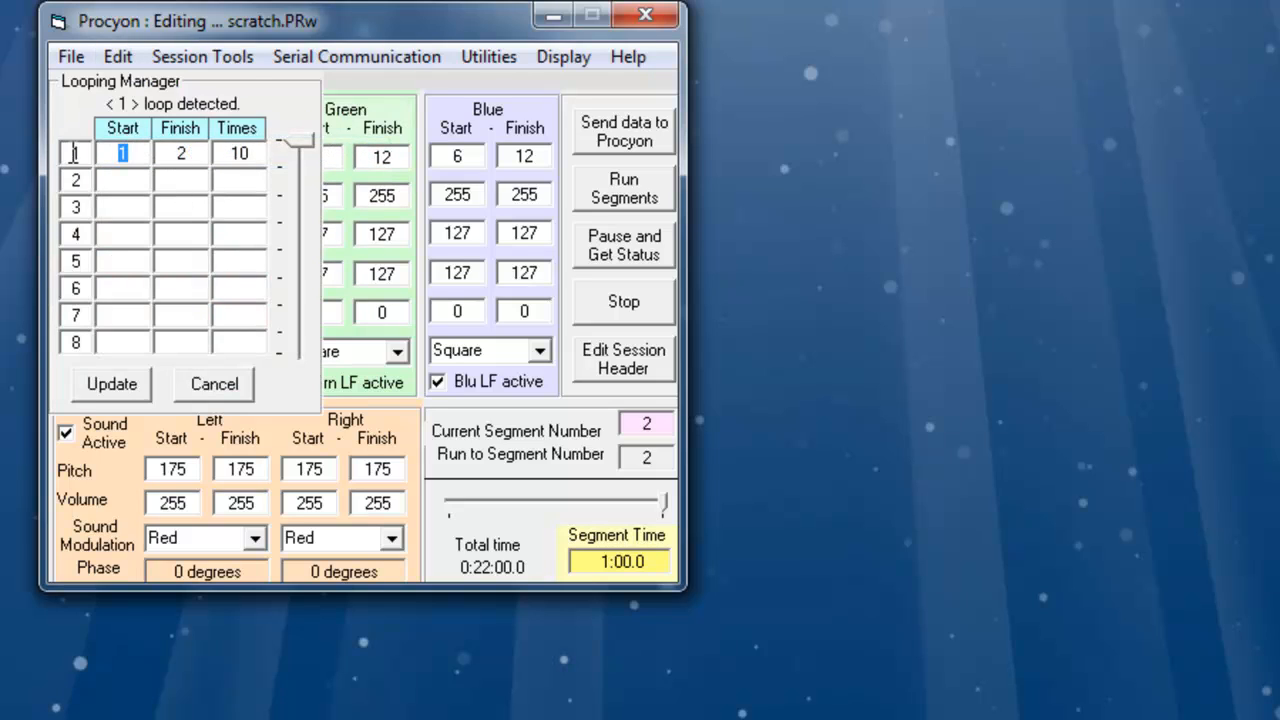
key("BackSpace")
key("Tab")
key("BackSpace")
key("Tab")
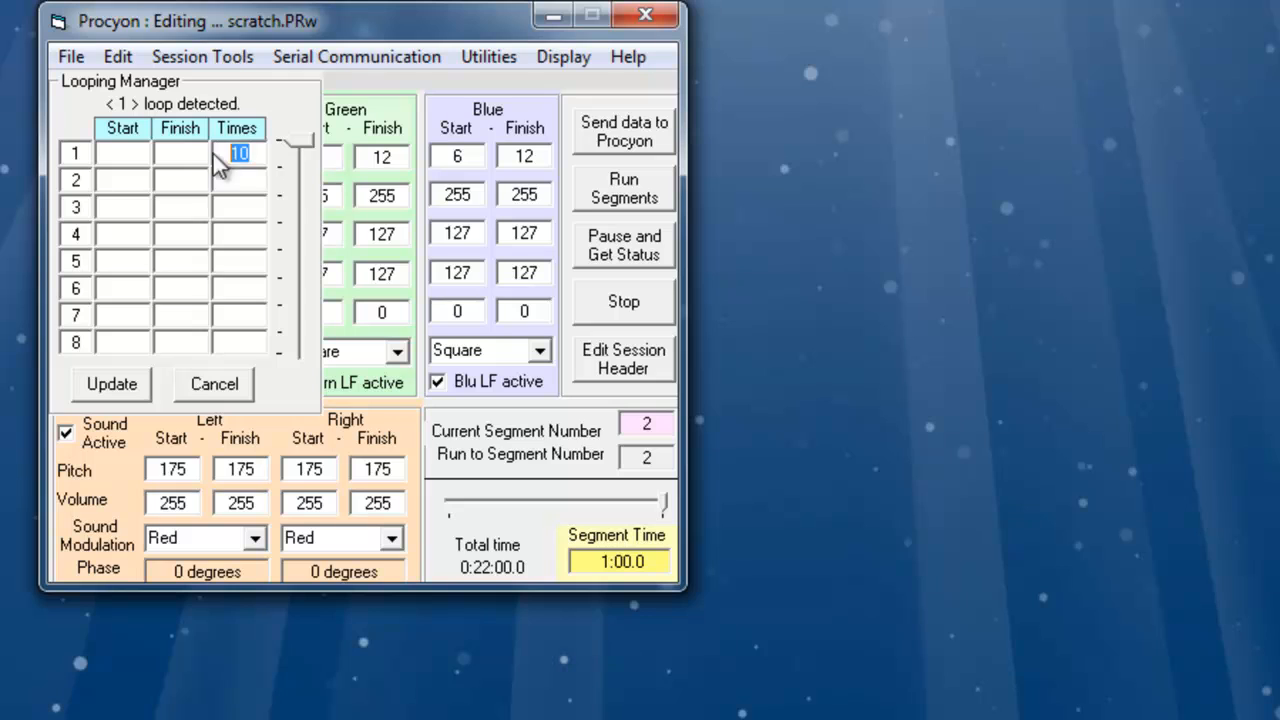
left_click(120, 386)
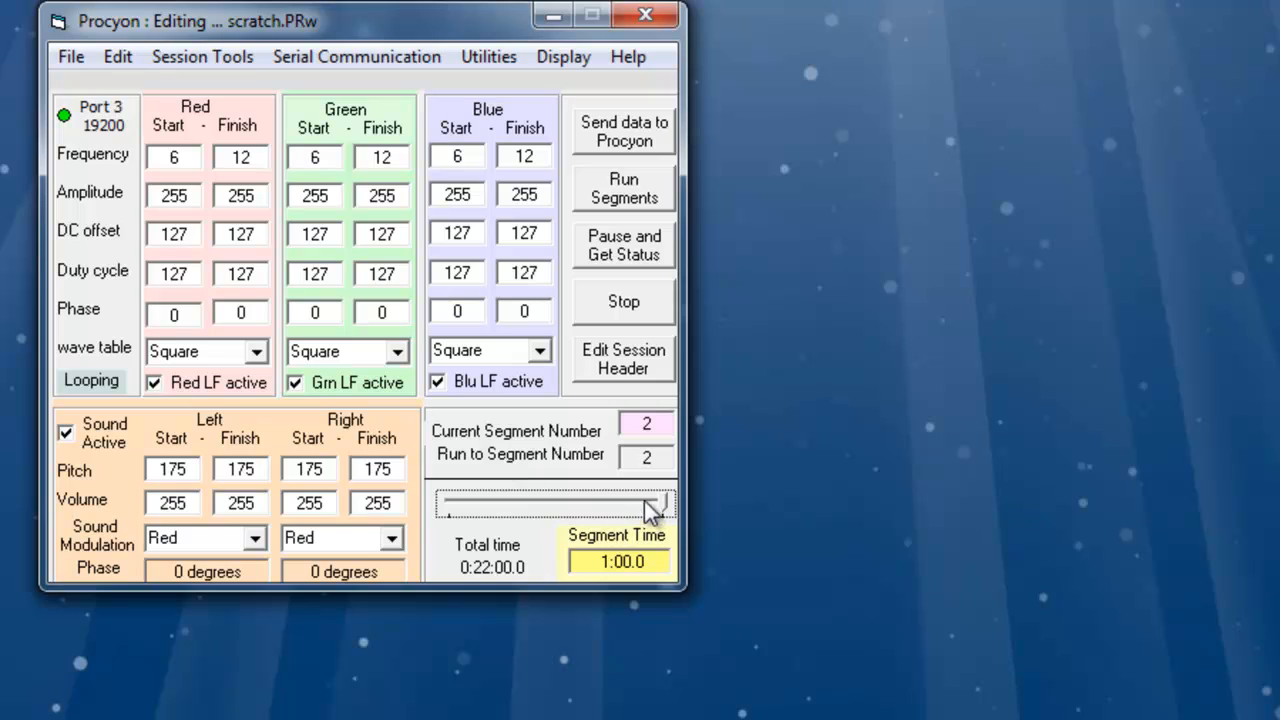
- Go to segment 1 and insert a new segment after it
left_click_drag(664, 502, 428, 495)
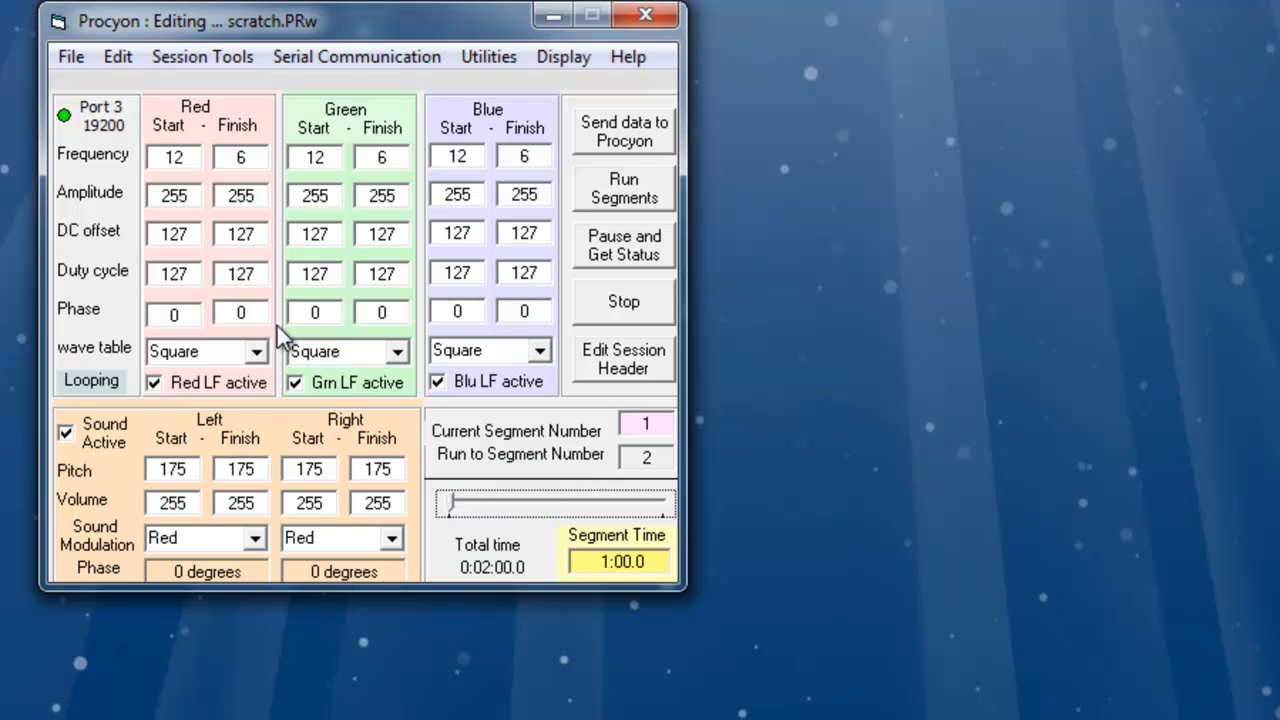
left_click(118, 57)
left_click(119, 88)
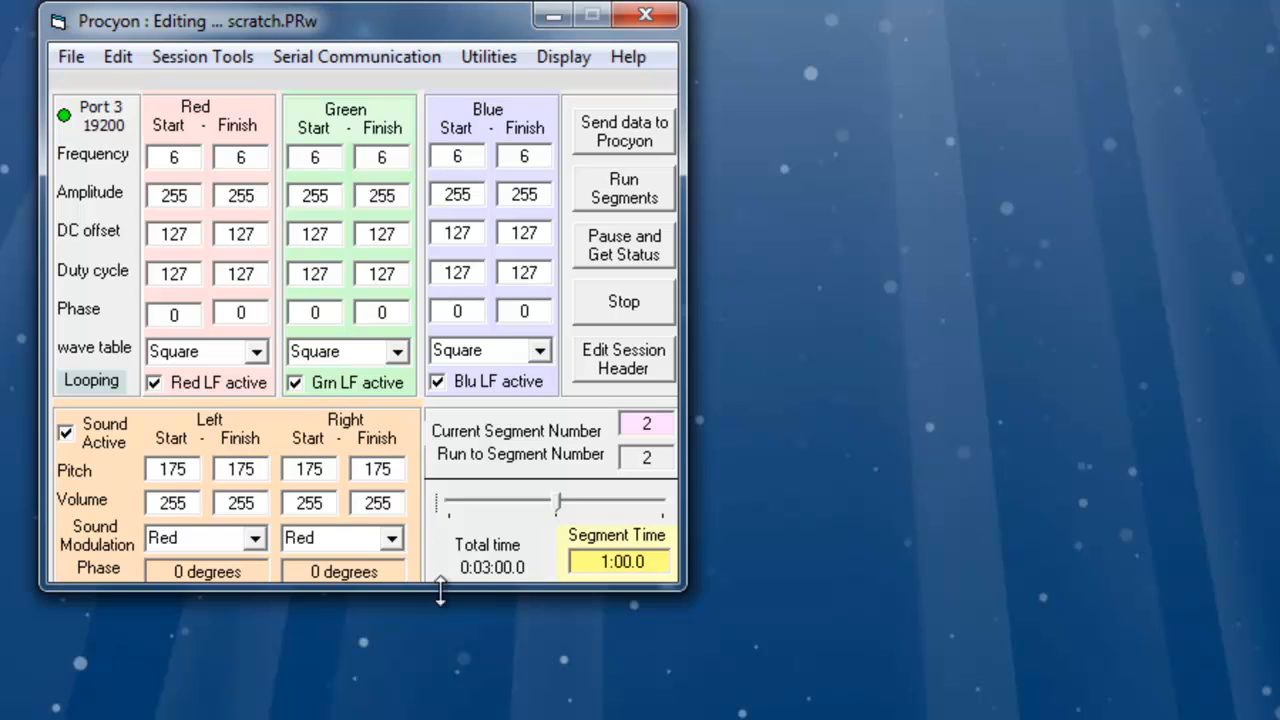
- Switch repeatedly between the graphics and text editors to examine the three segments' frequency ramps
left_click_drag(555, 505, 586, 495)
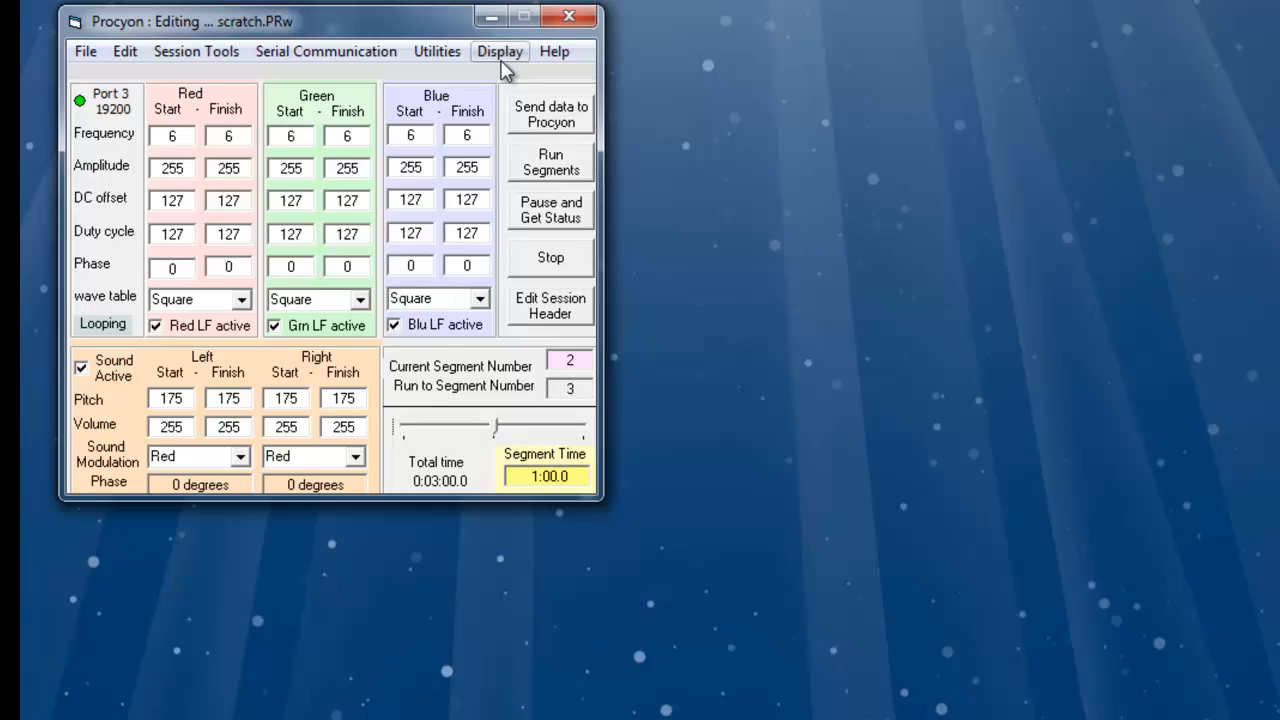
left_click(563, 57)
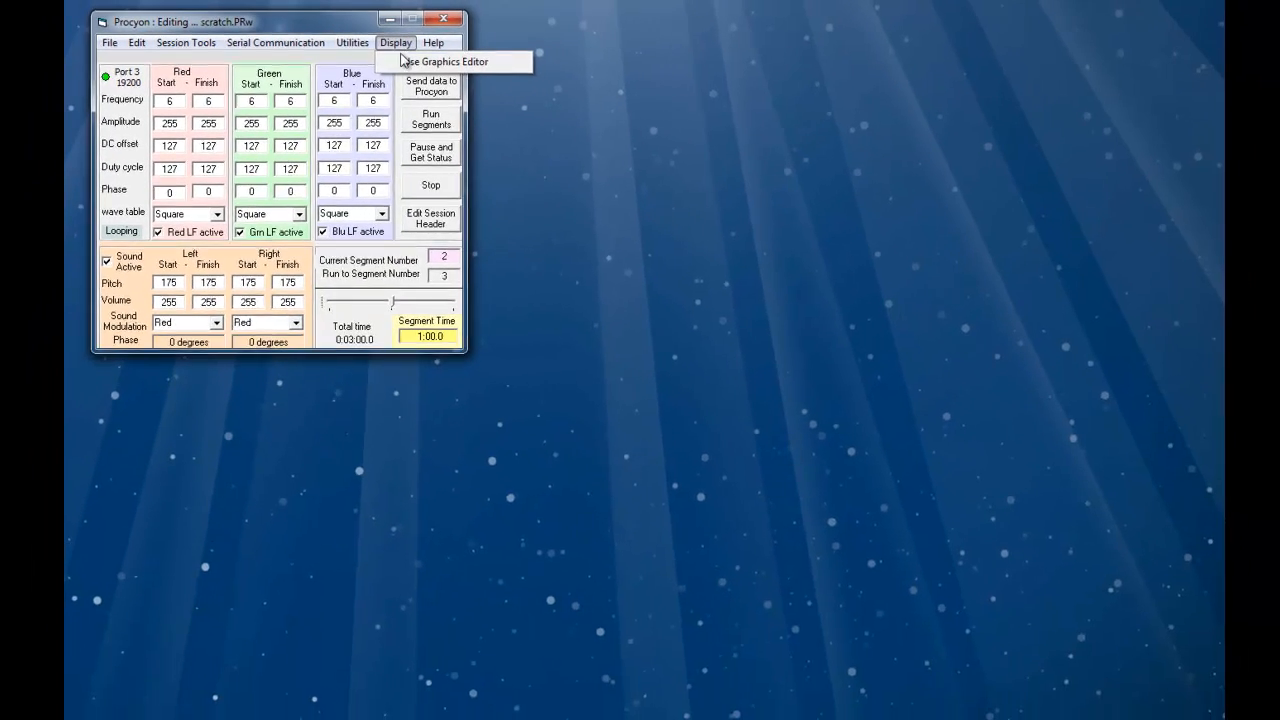
left_click(403, 62)
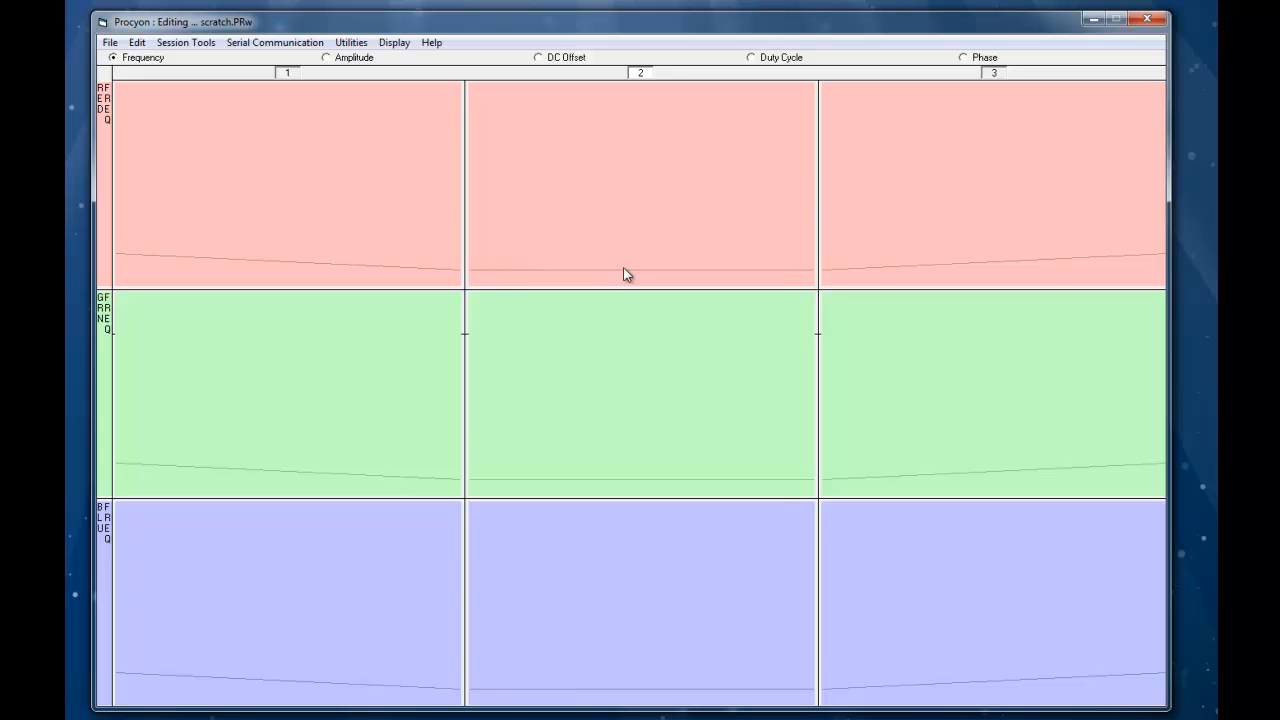
mouse_move(125, 258)
left_click(394, 42)
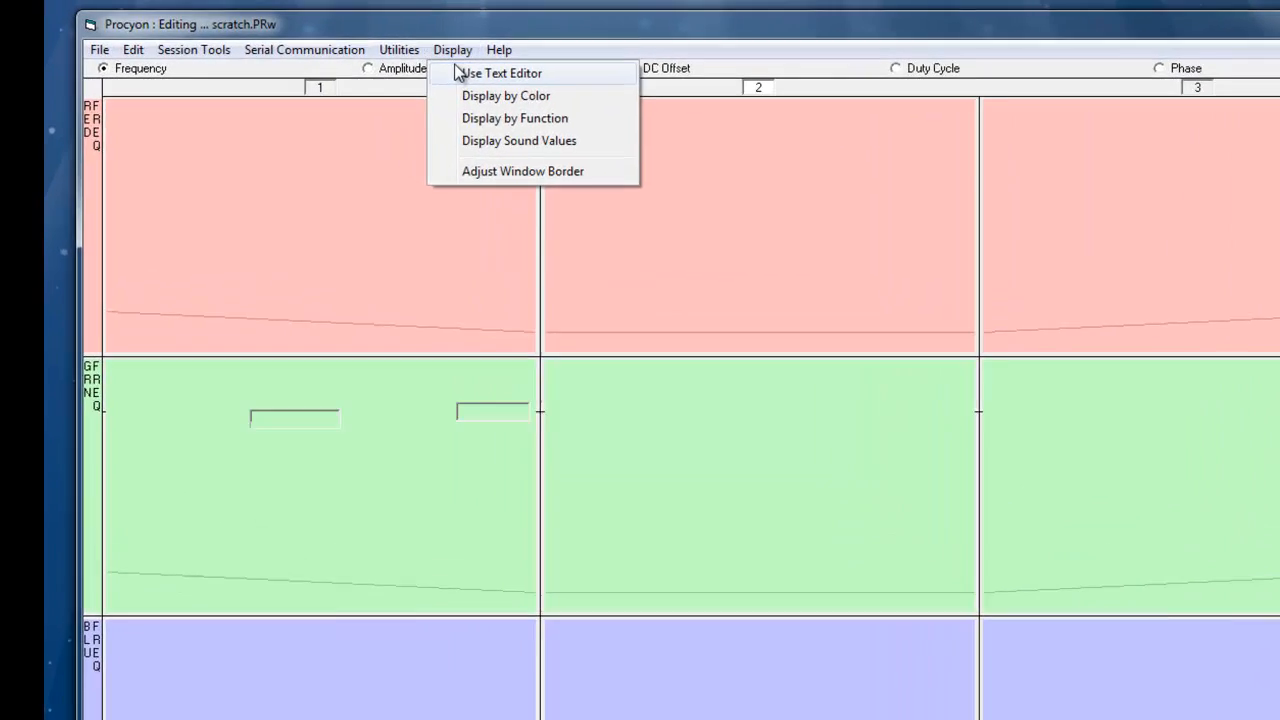
left_click(400, 57)
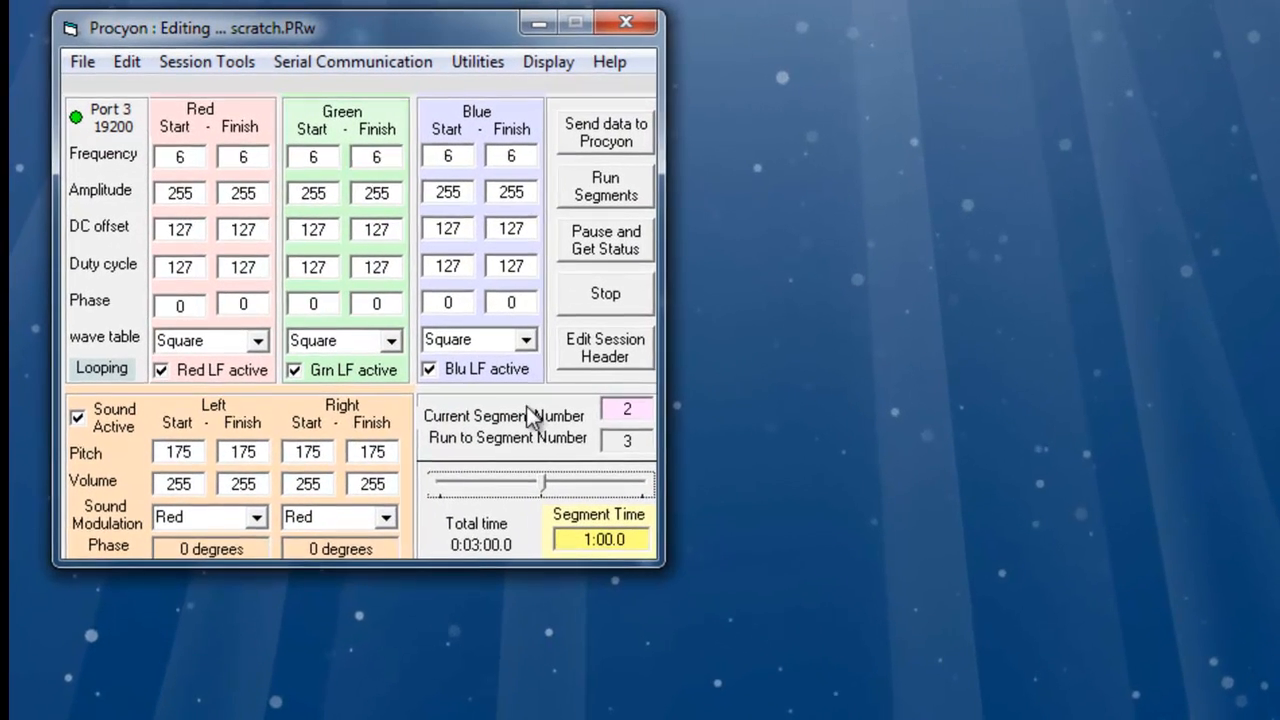
left_click(623, 408)
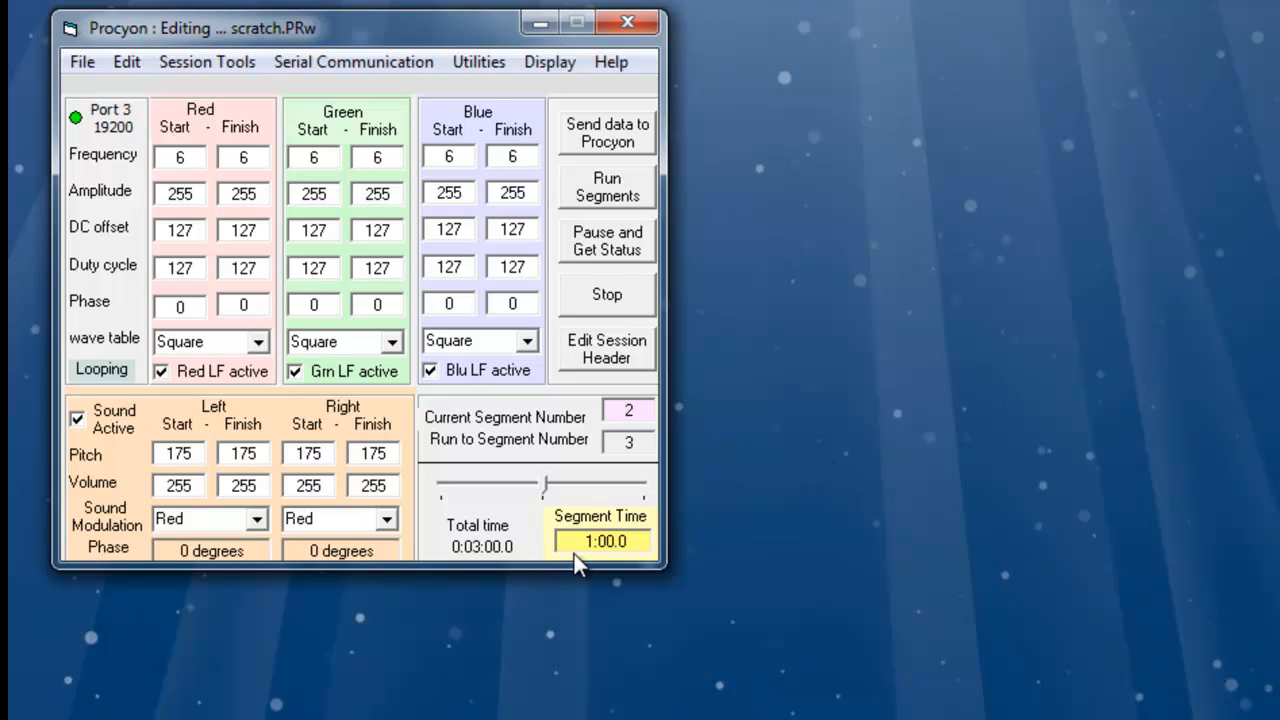
left_click(128, 64)
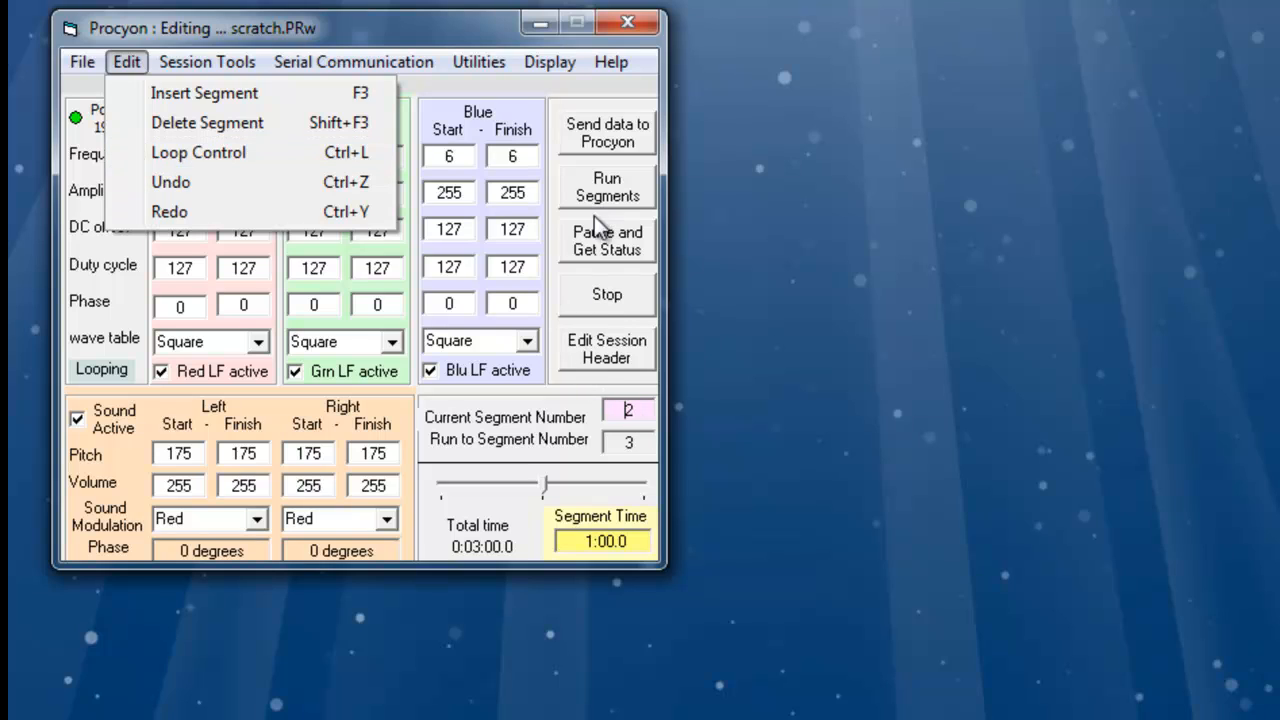
mouse_move(555, 66)
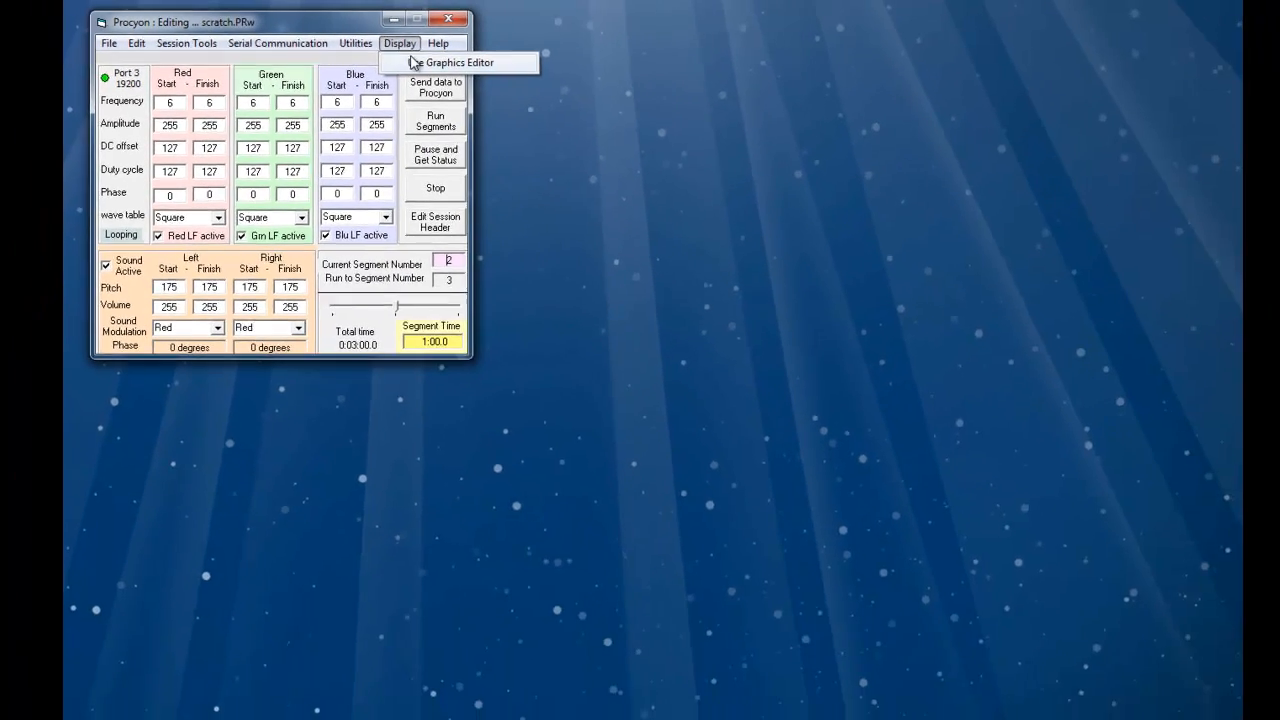
left_click(414, 63)
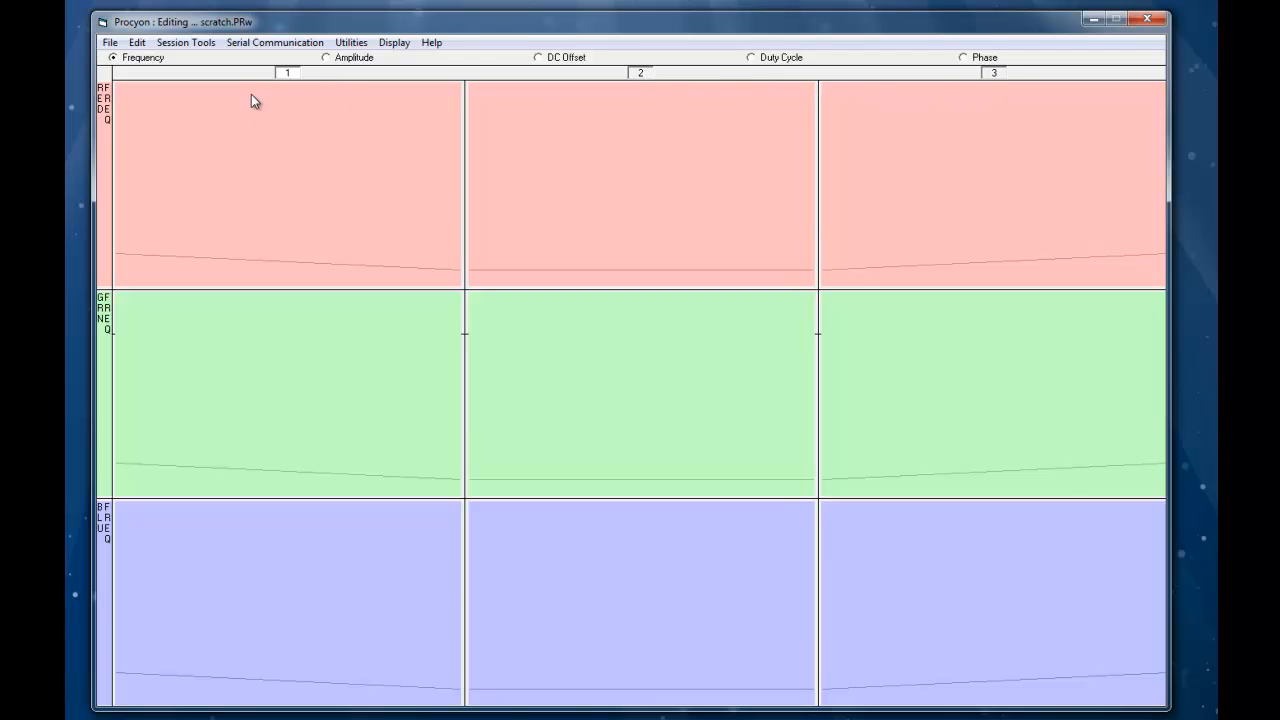
left_click(393, 42)
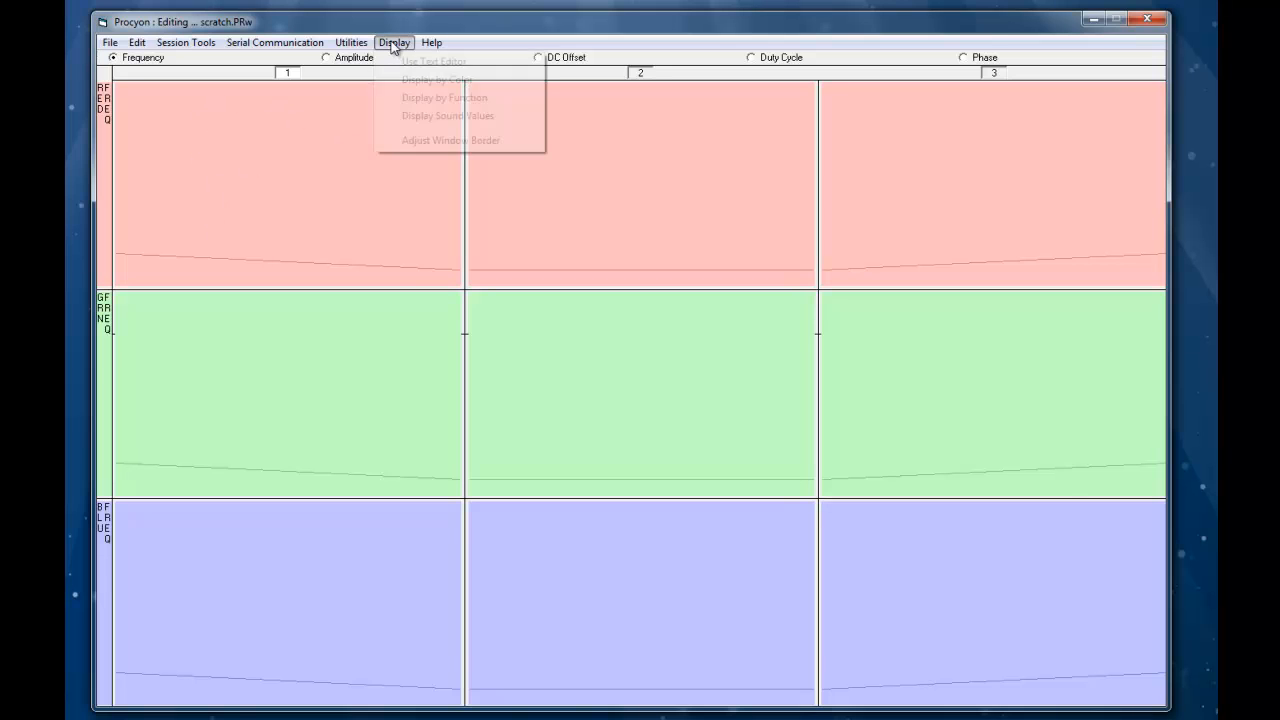
left_click(420, 61)
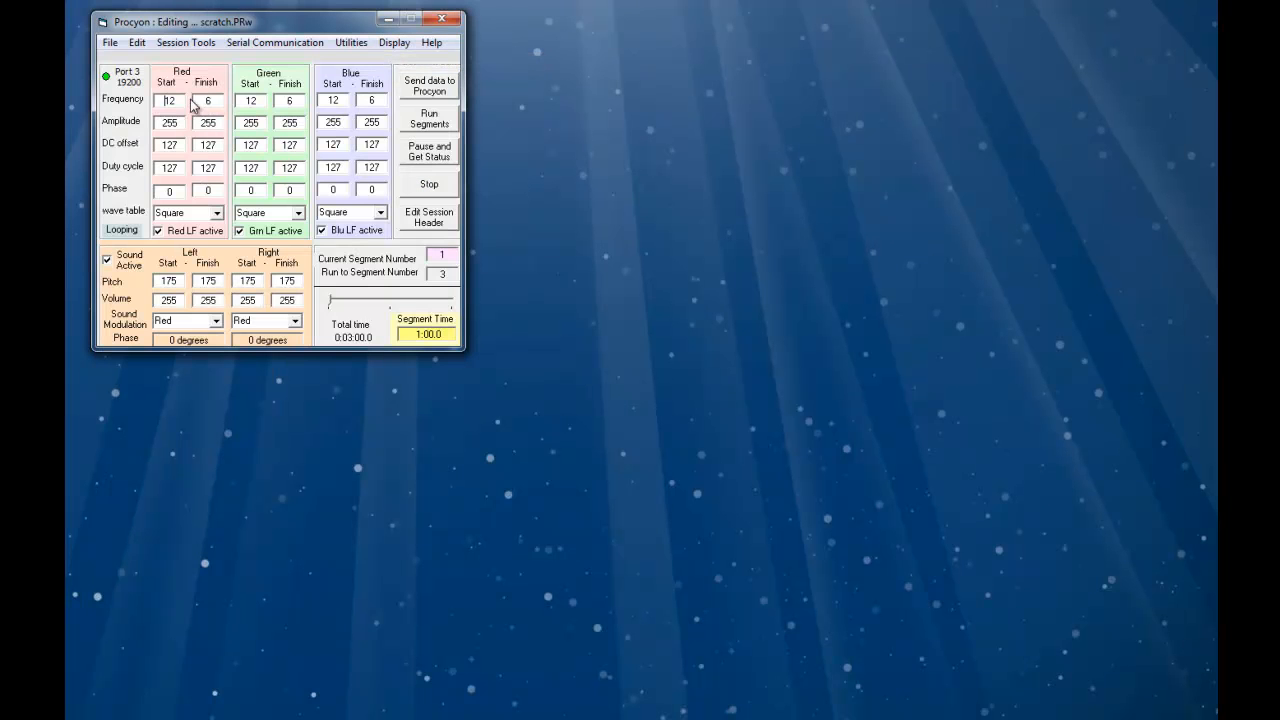
left_click(394, 42)
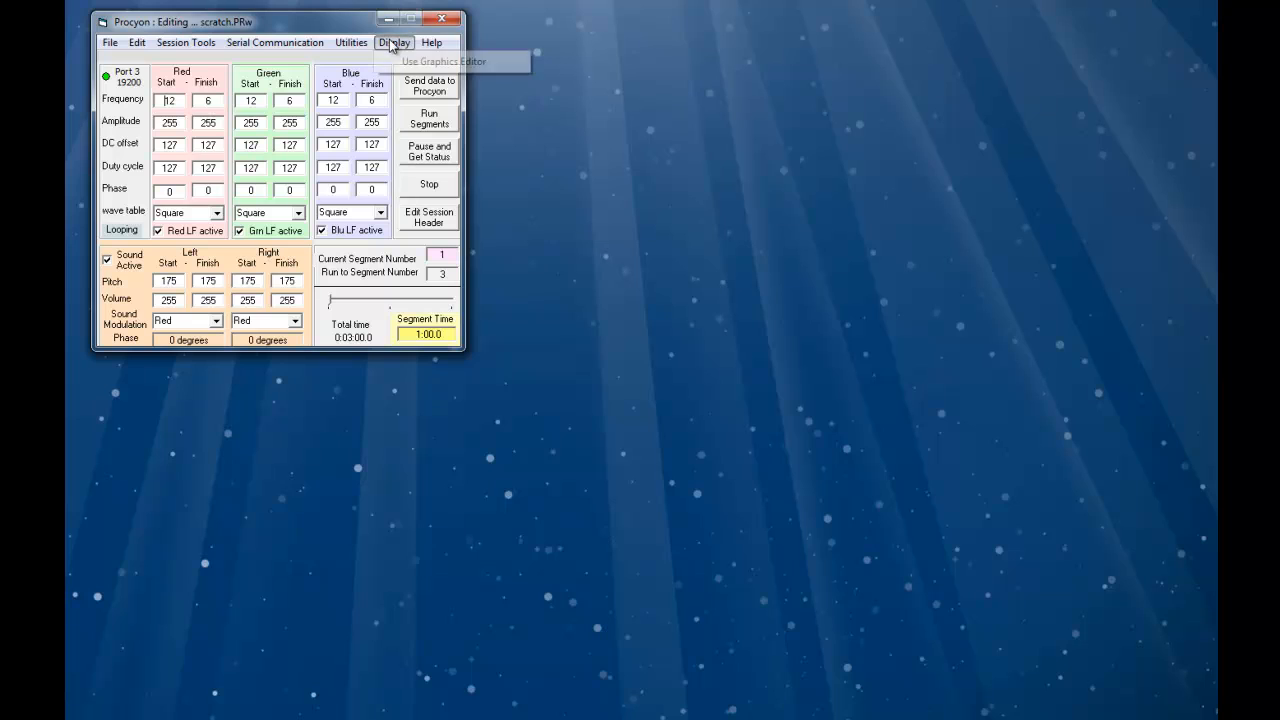
left_click(420, 61)
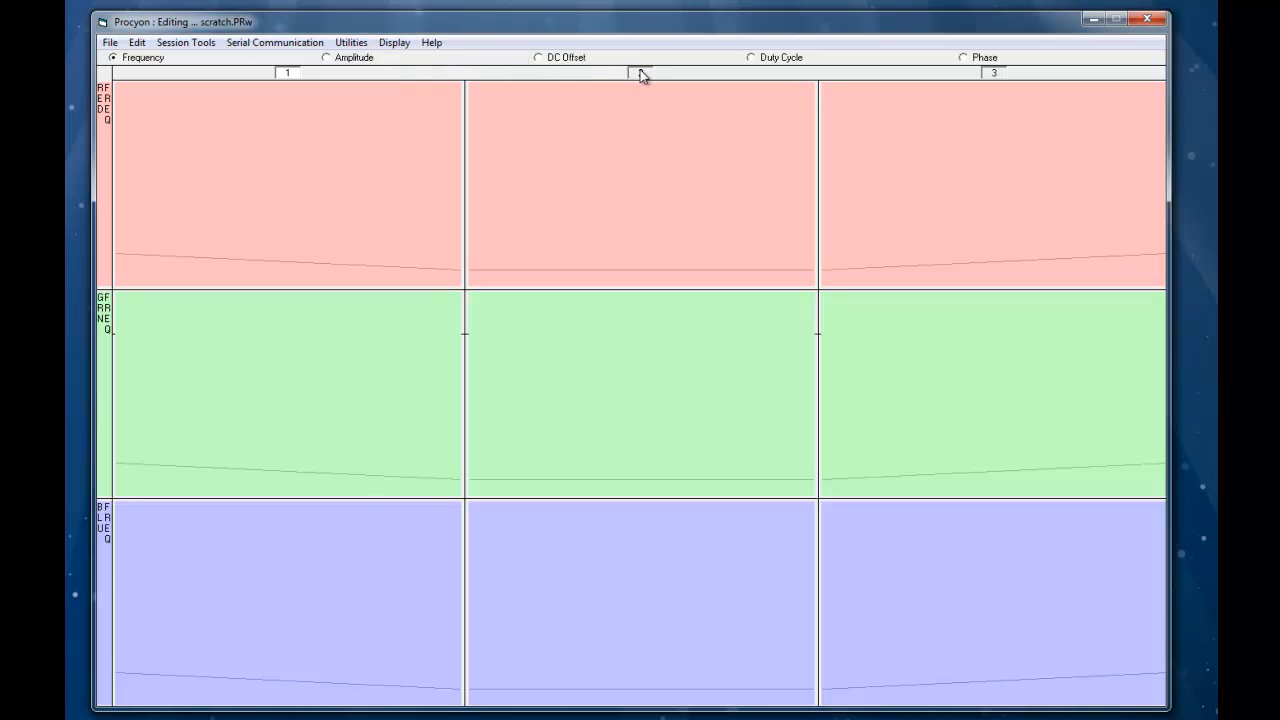
left_click(395, 42)
left_click(408, 62)
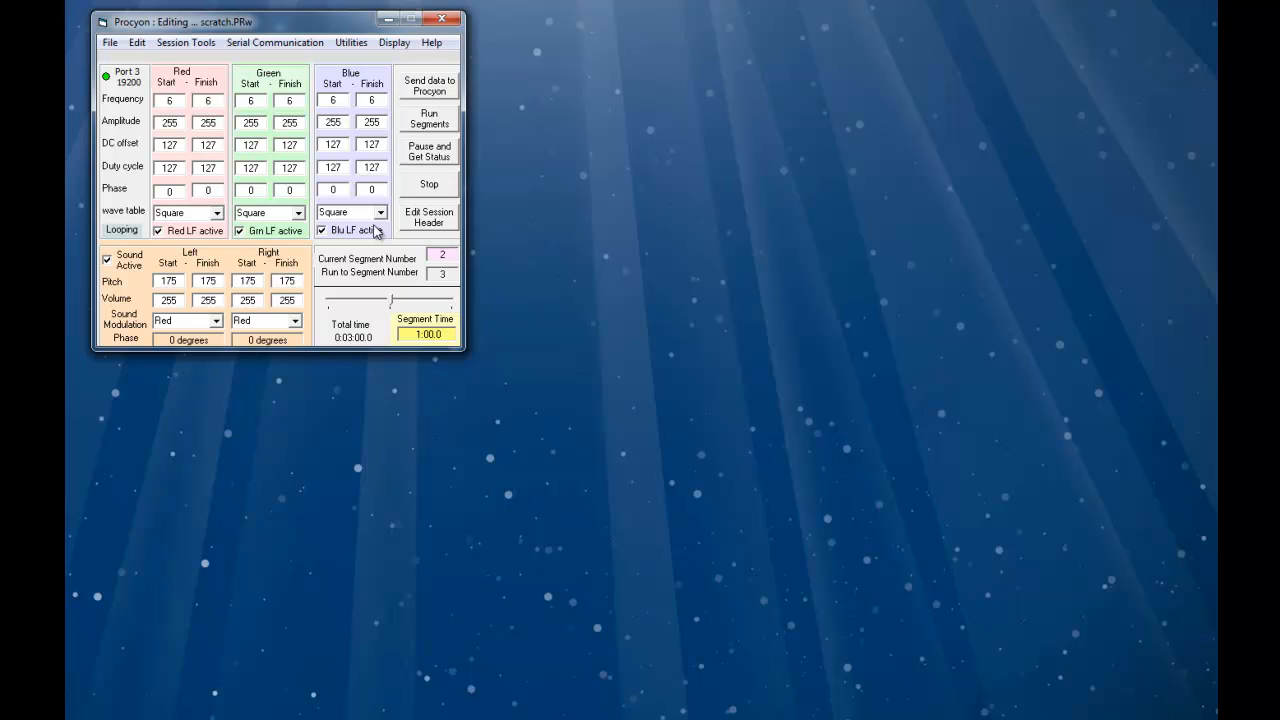
- Add a loop in Loop Control from segment 2 to segment 2, repeated 9 times, and update
mouse_move(392, 302)
left_mouse_down()
mouse_move(450, 306)
mouse_move(331, 308)
mouse_move(455, 306)
mouse_move(403, 304)
left_mouse_up()
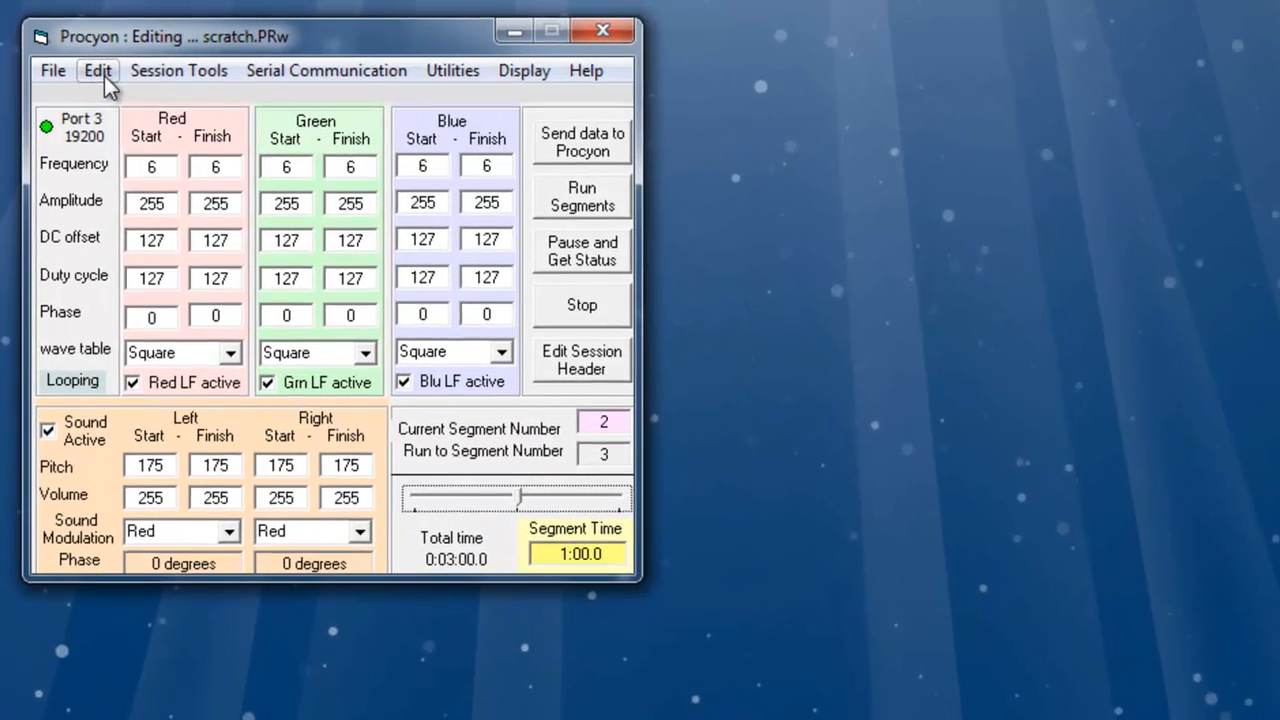
left_click(137, 43)
left_click(120, 163)
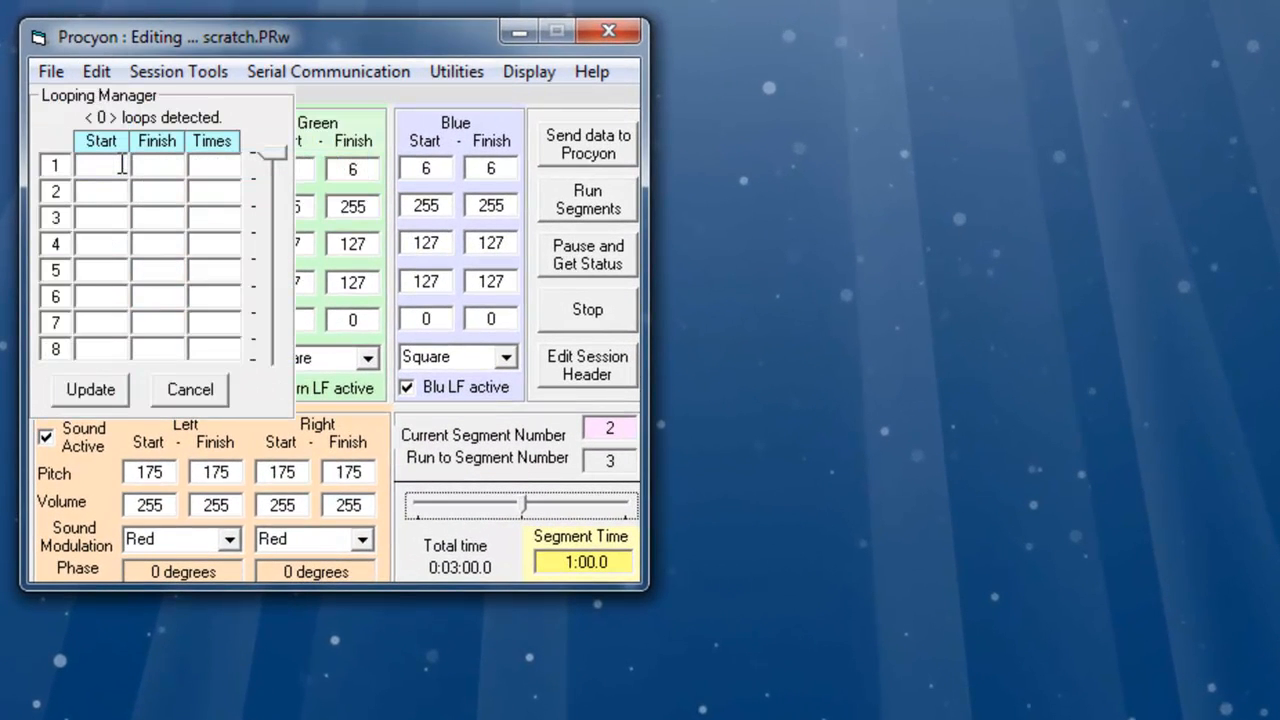
left_click(121, 164)
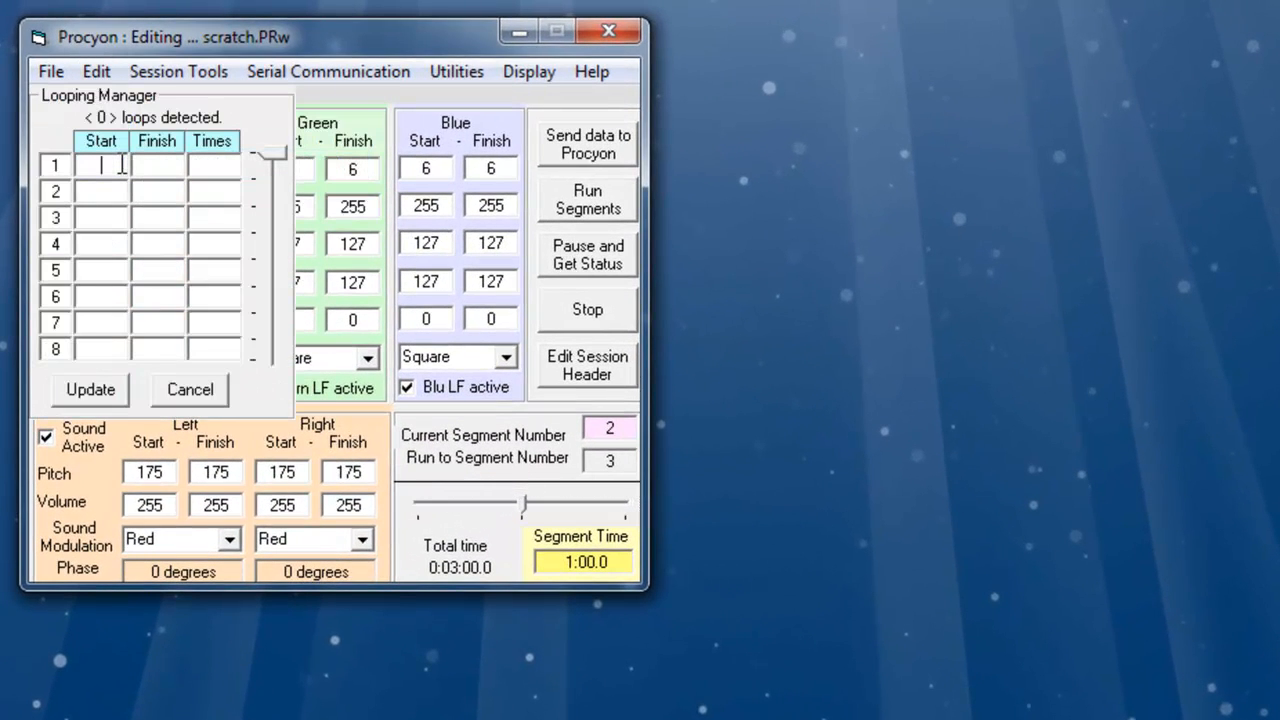
type("2")
left_click(171, 167)
type("2")
left_click(210, 167)
type("9")
left_click(92, 390)
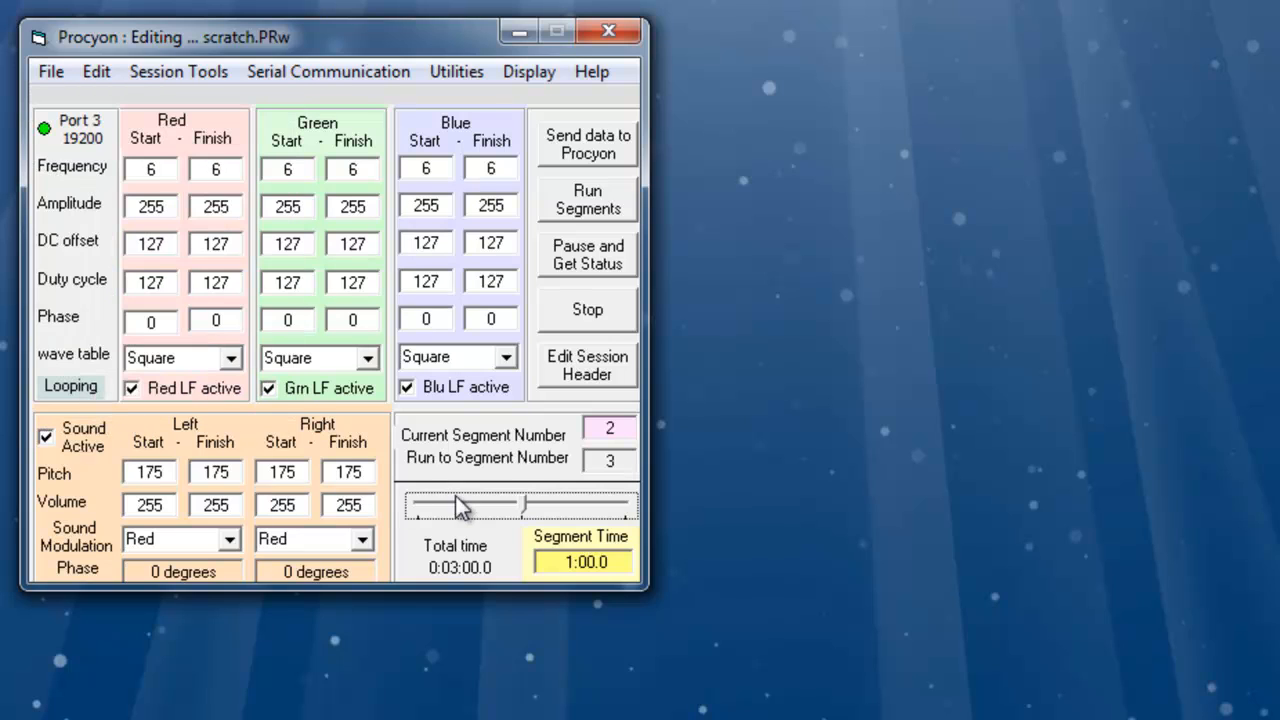
- Step through the segments back to segment 1 and set its segment time to 5:00.0
left_click(584, 560)
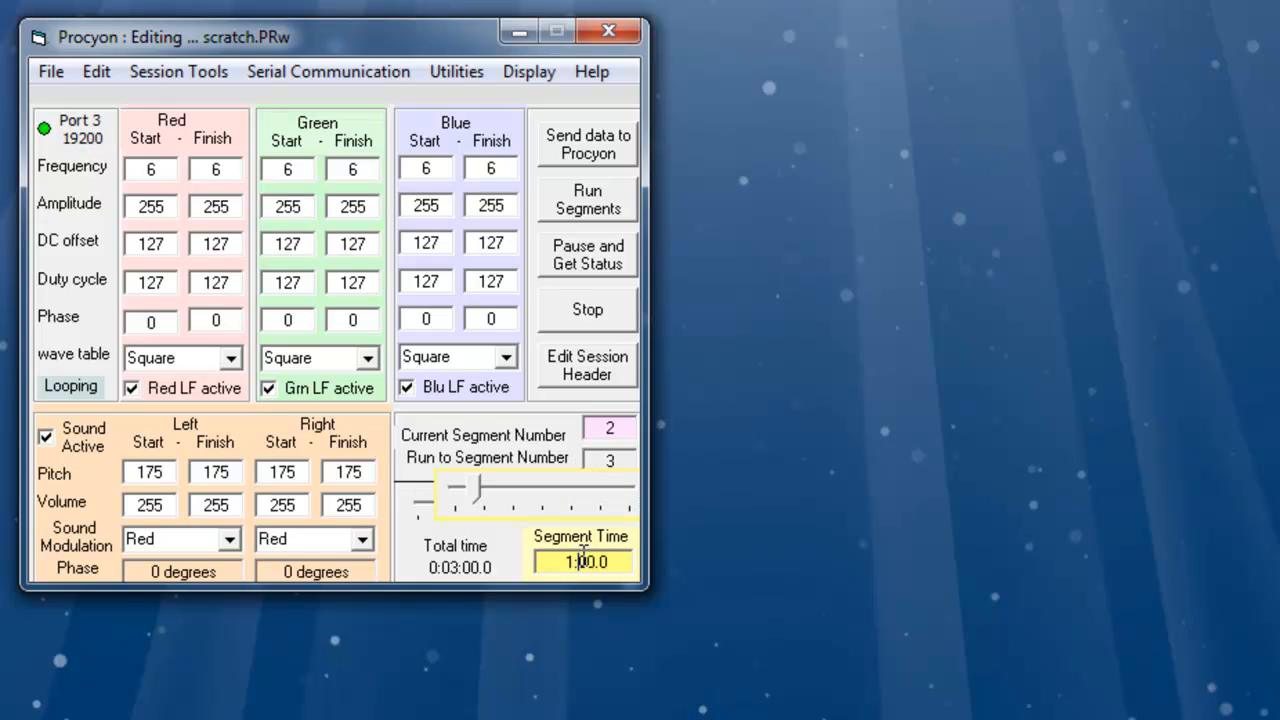
left_click(615, 431)
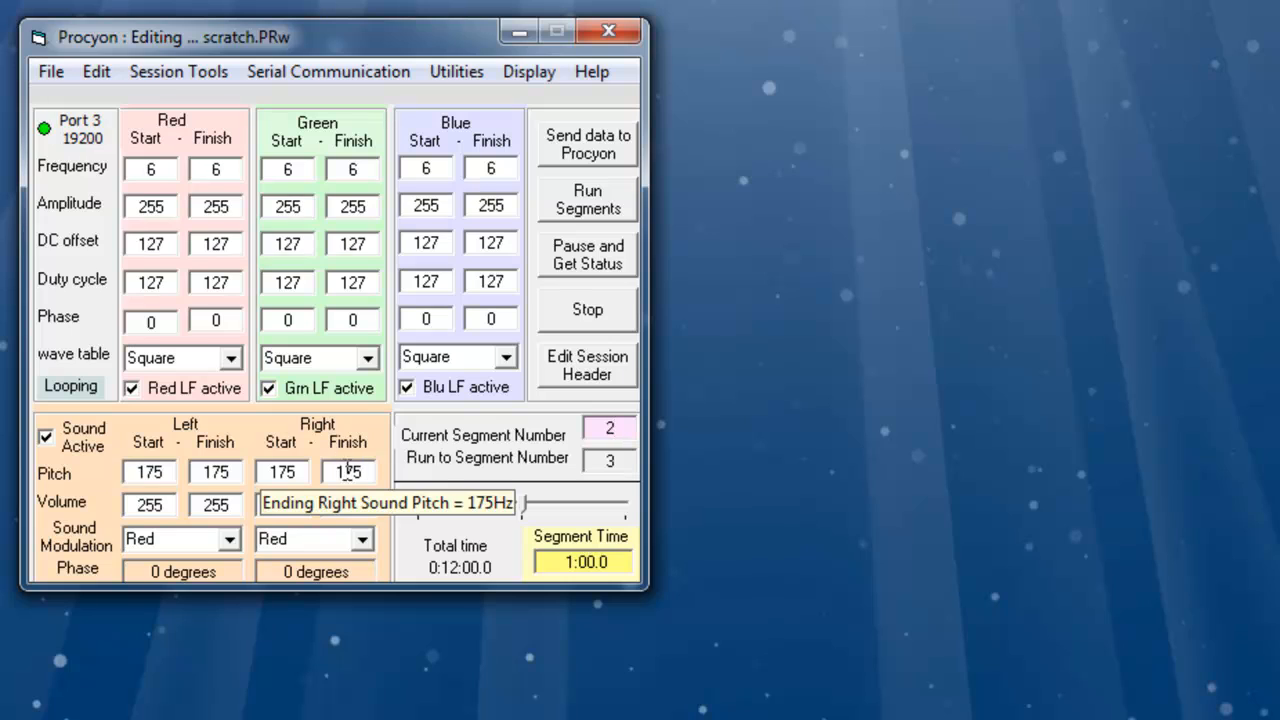
left_click(510, 505)
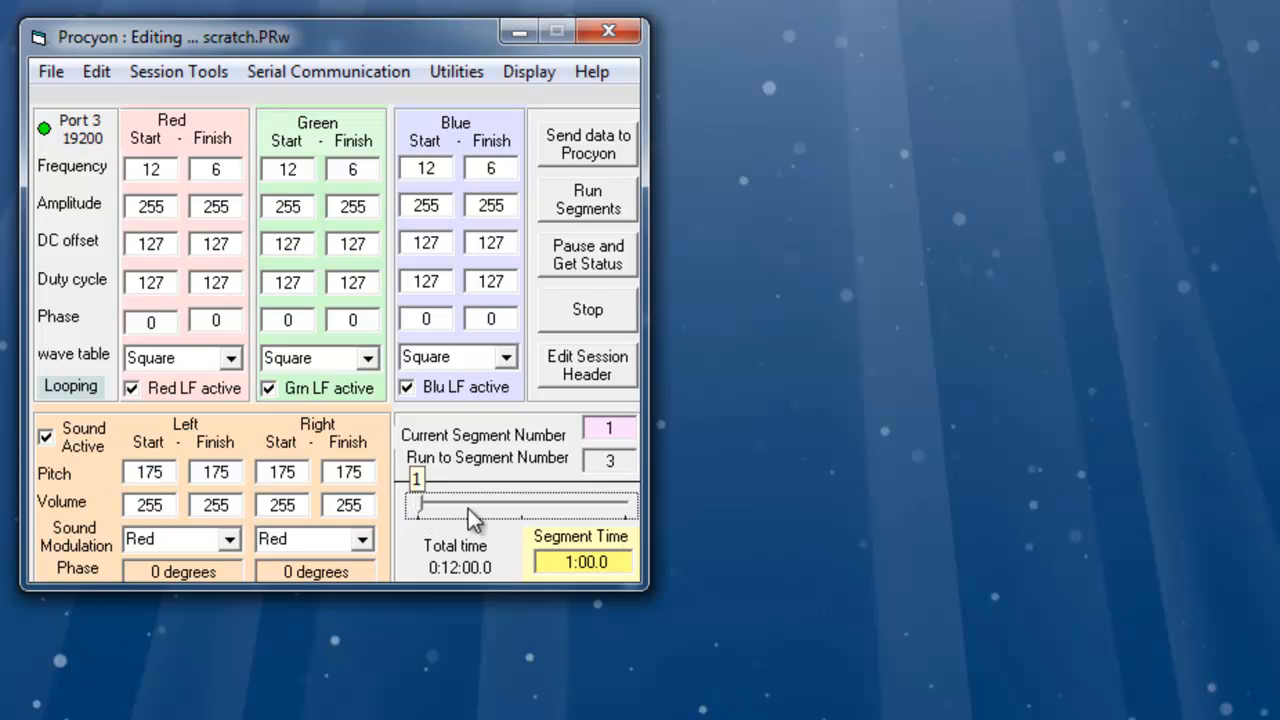
left_click(498, 509)
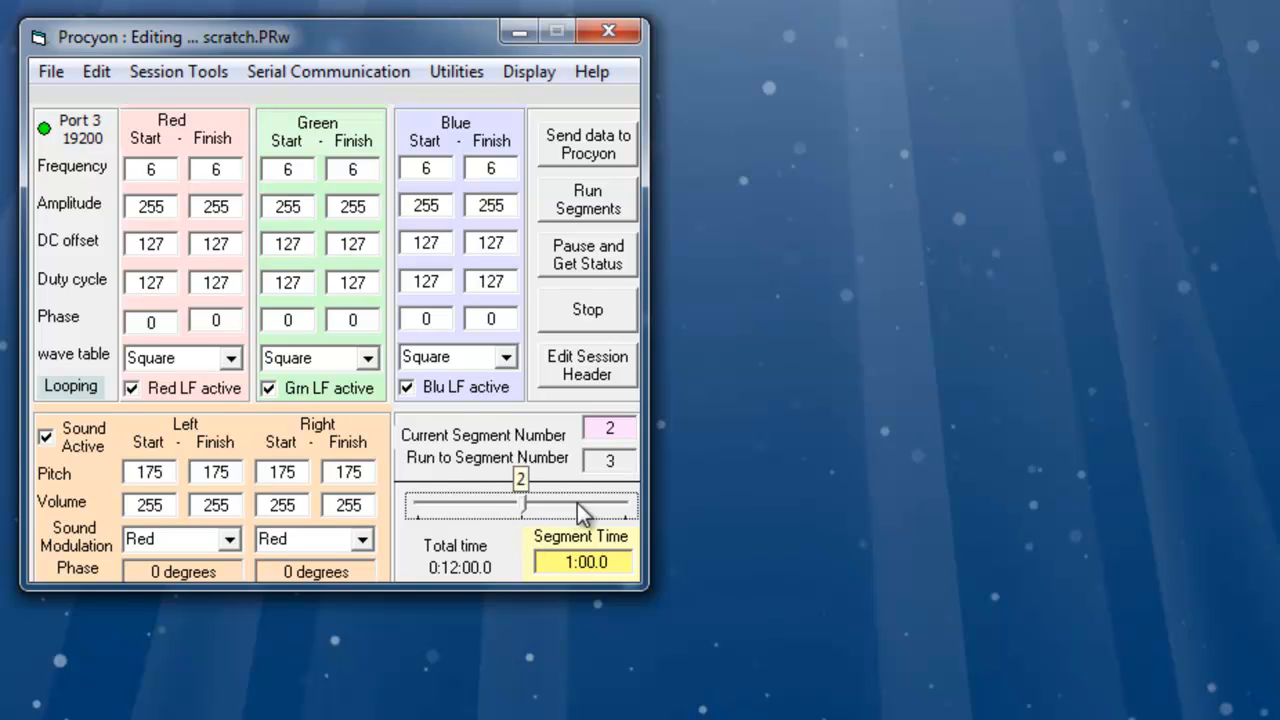
left_click_drag(522, 500, 625, 478)
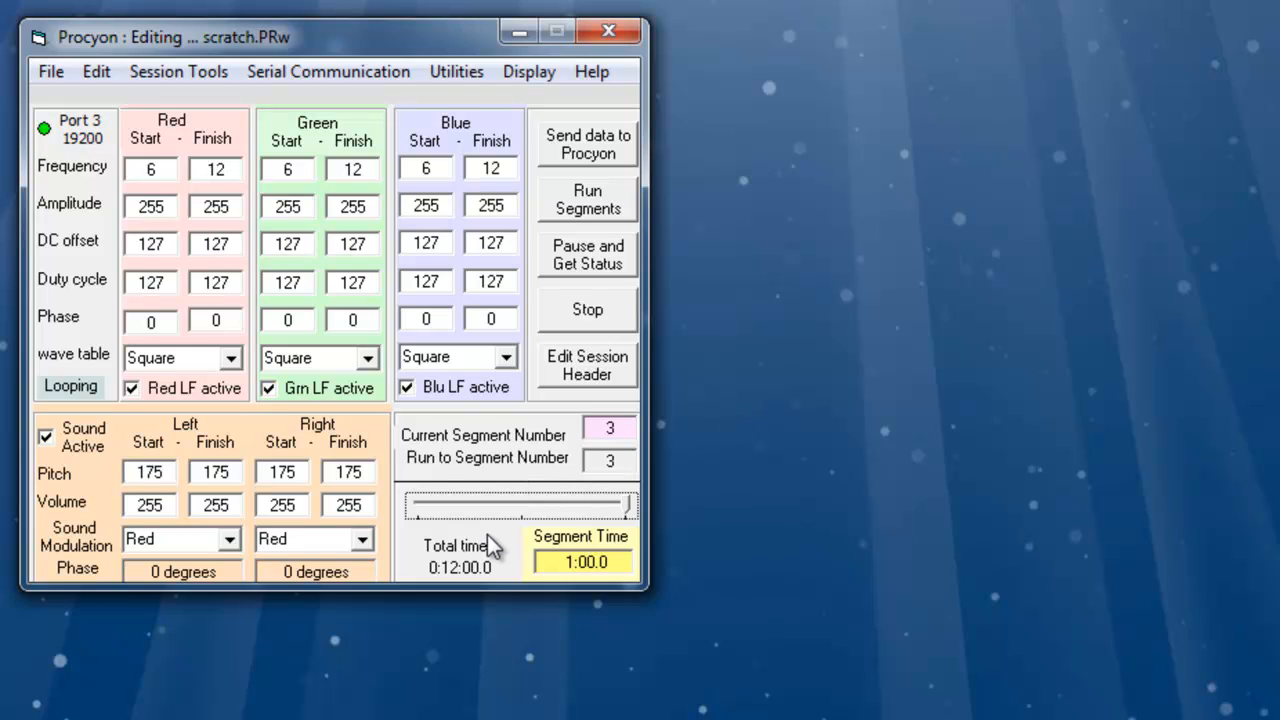
left_click_drag(627, 507, 530, 516)
left_click_drag(522, 508, 415, 498)
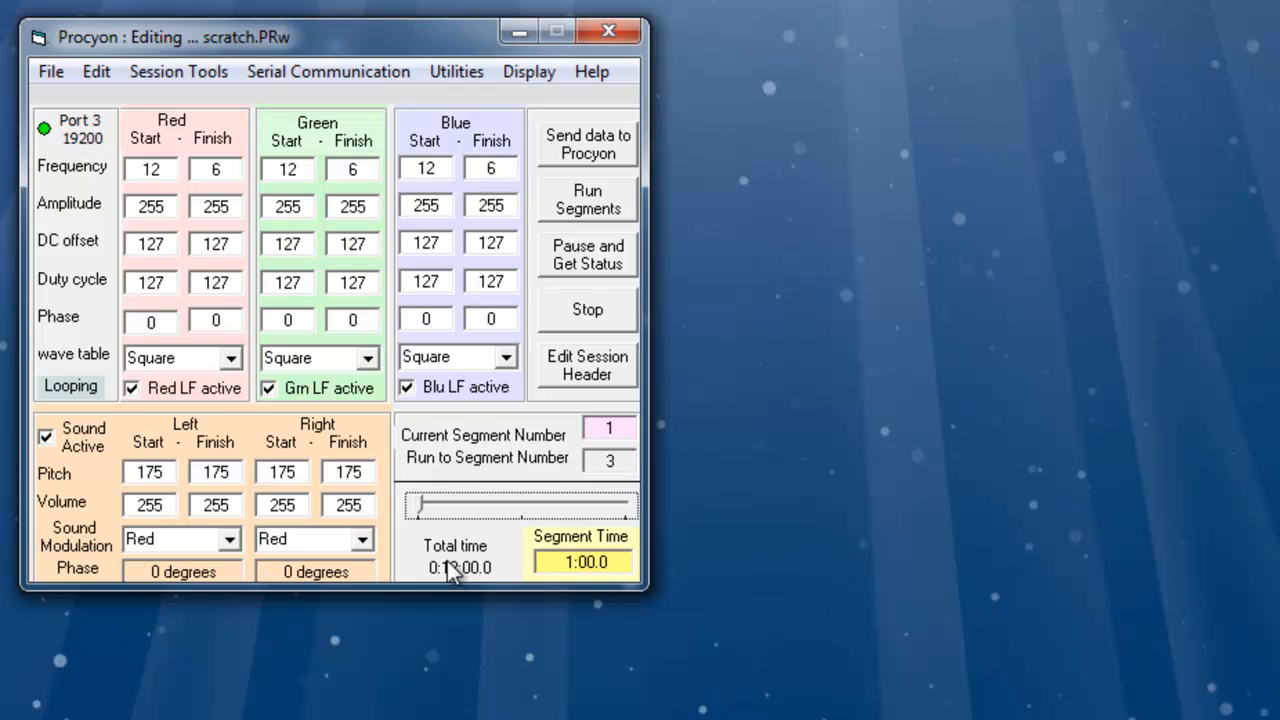
left_click(574, 562)
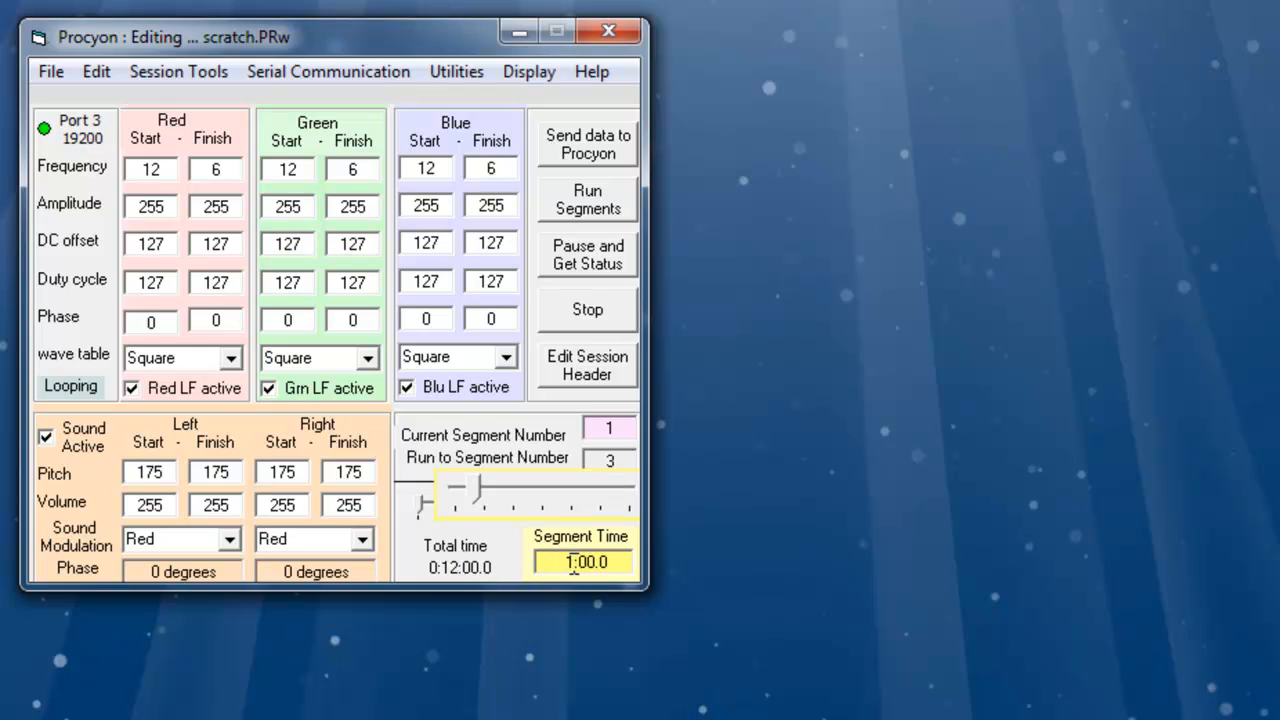
left_click_drag(573, 563, 568, 563)
key("Return")
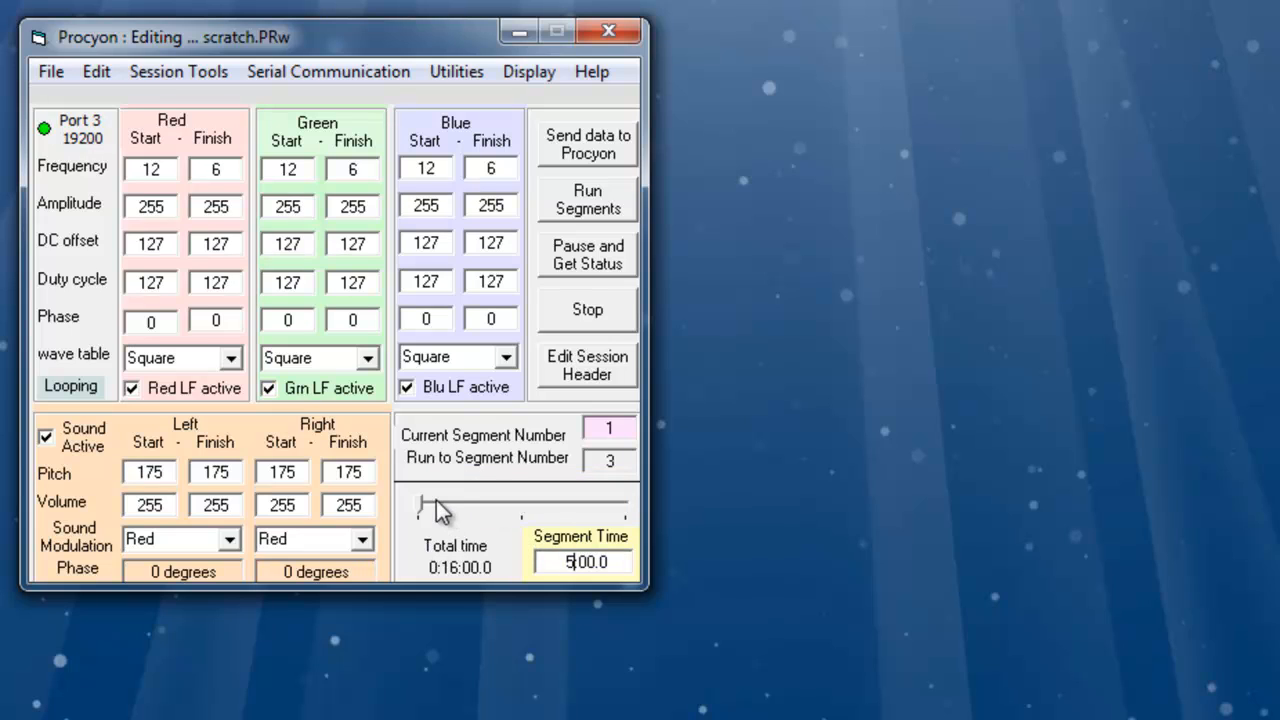
- Go to segment 3, set its segment time to 5:00.0, and return to segment 2
left_click_drag(436, 503, 628, 507)
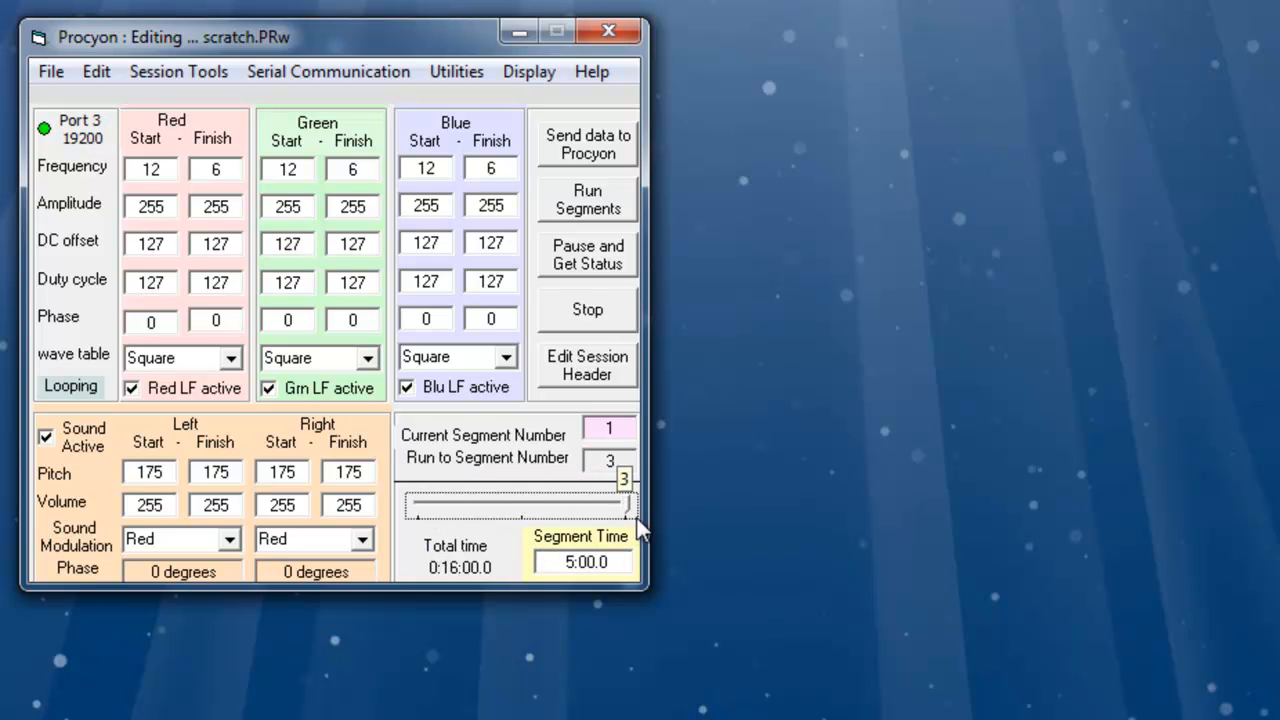
double_click(566, 562)
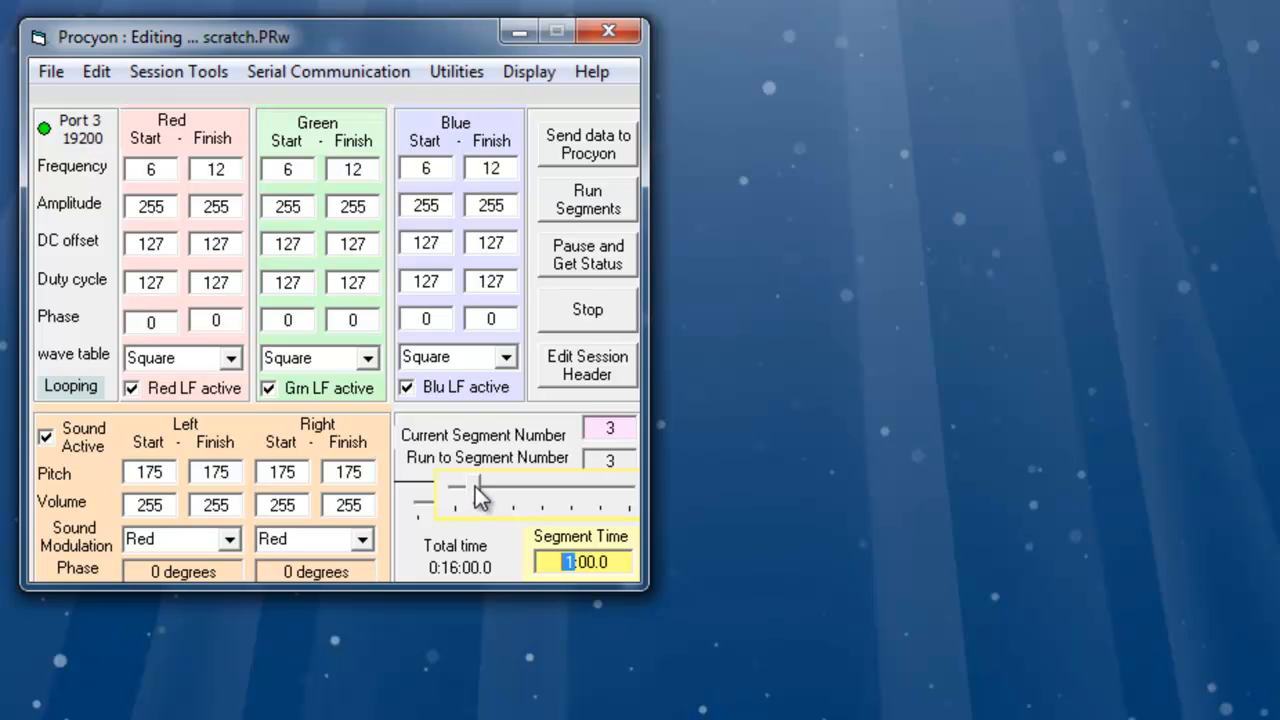
left_click_drag(478, 497, 545, 506)
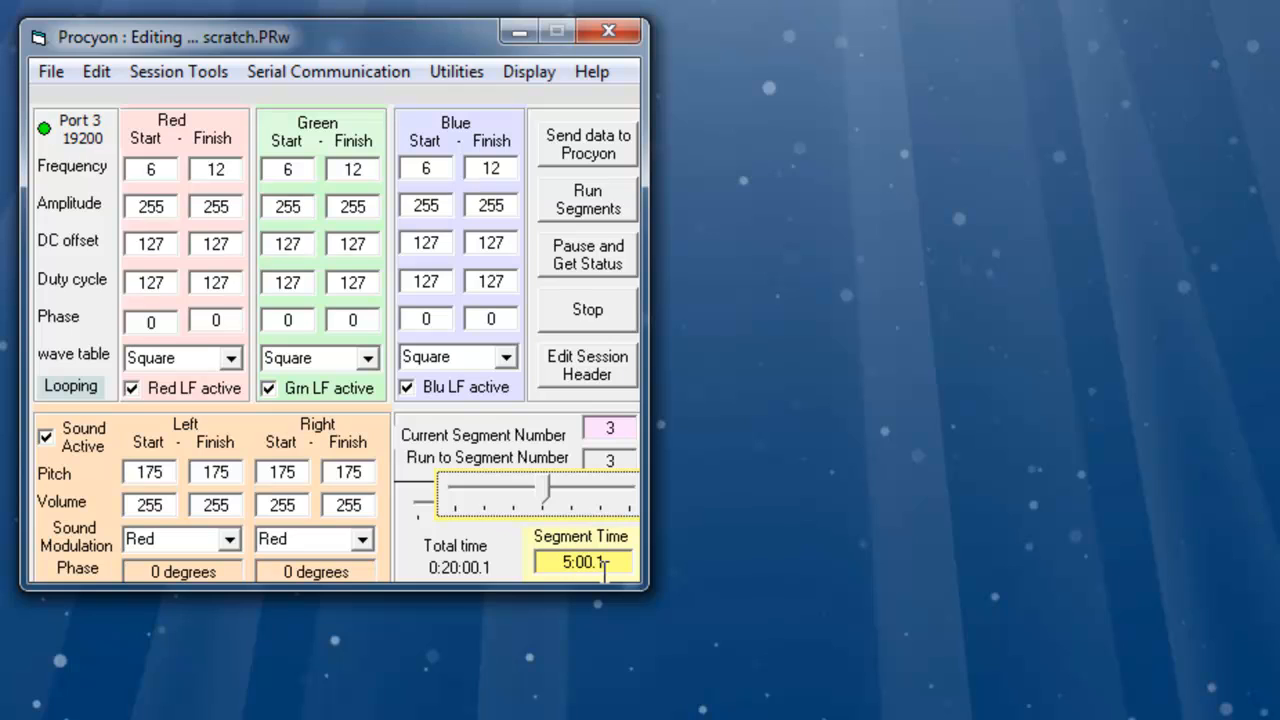
key("BackSpace")
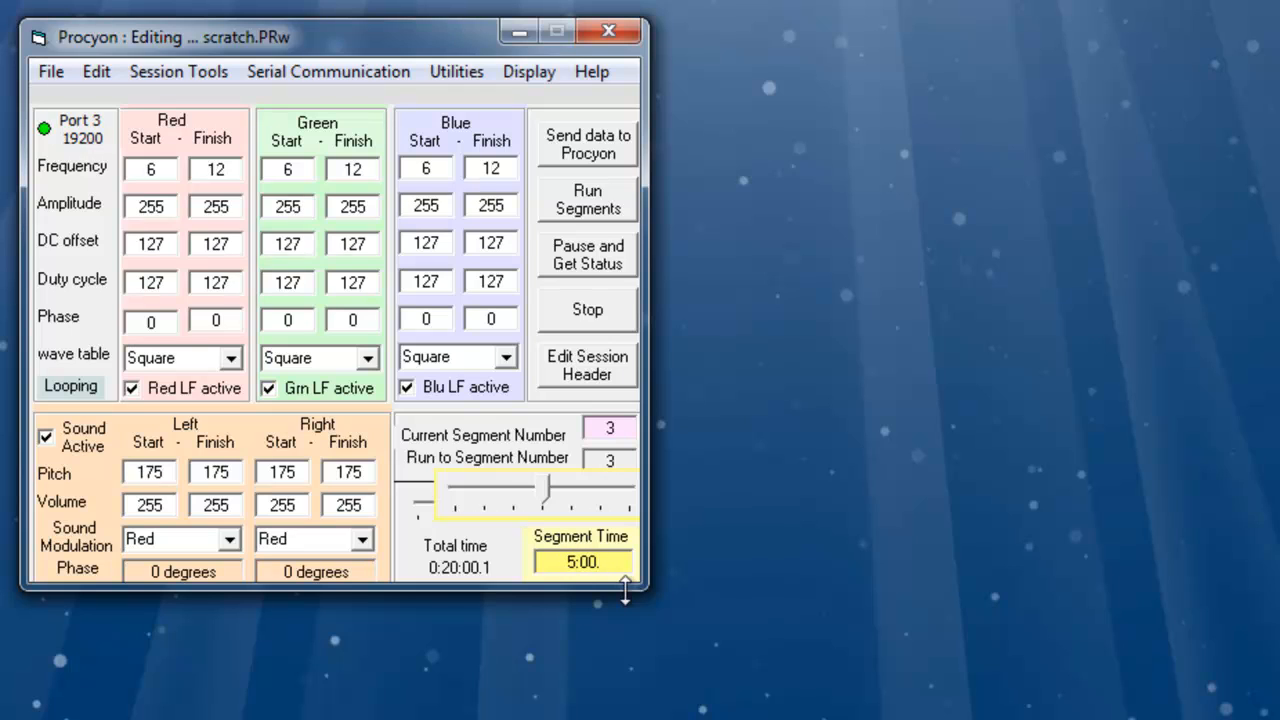
type("0")
key("Return")
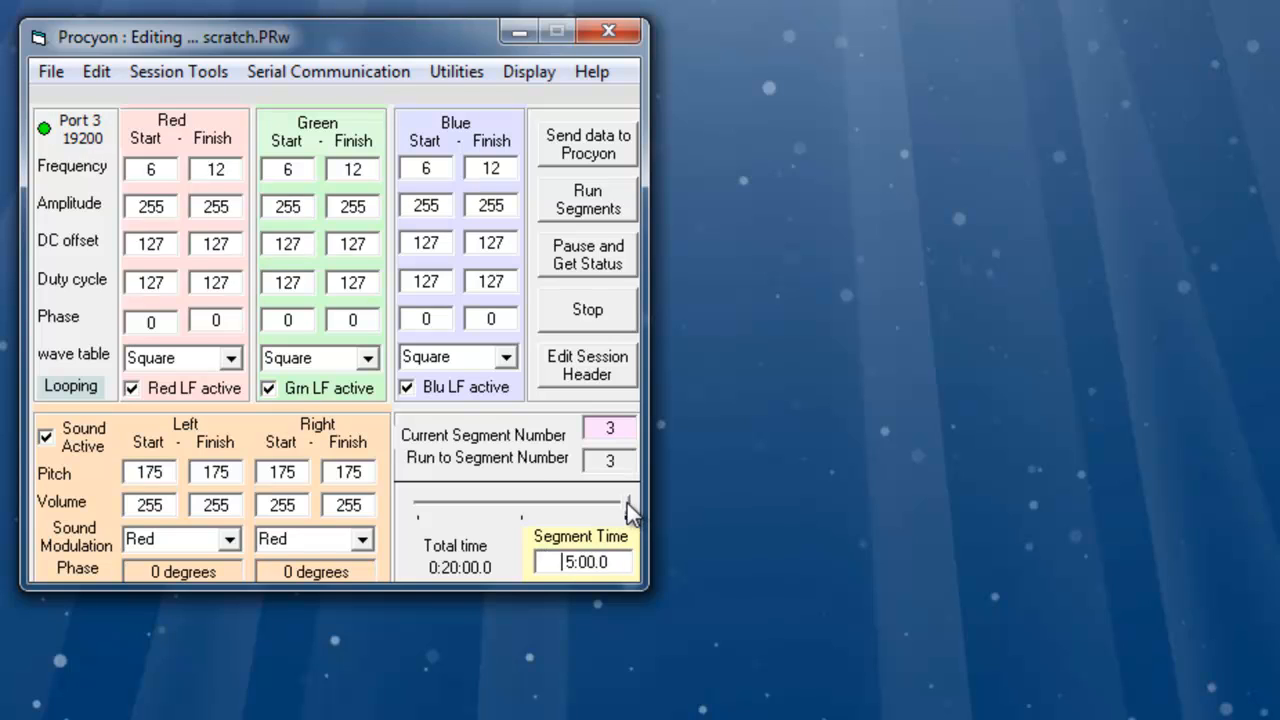
left_click_drag(627, 503, 501, 503)
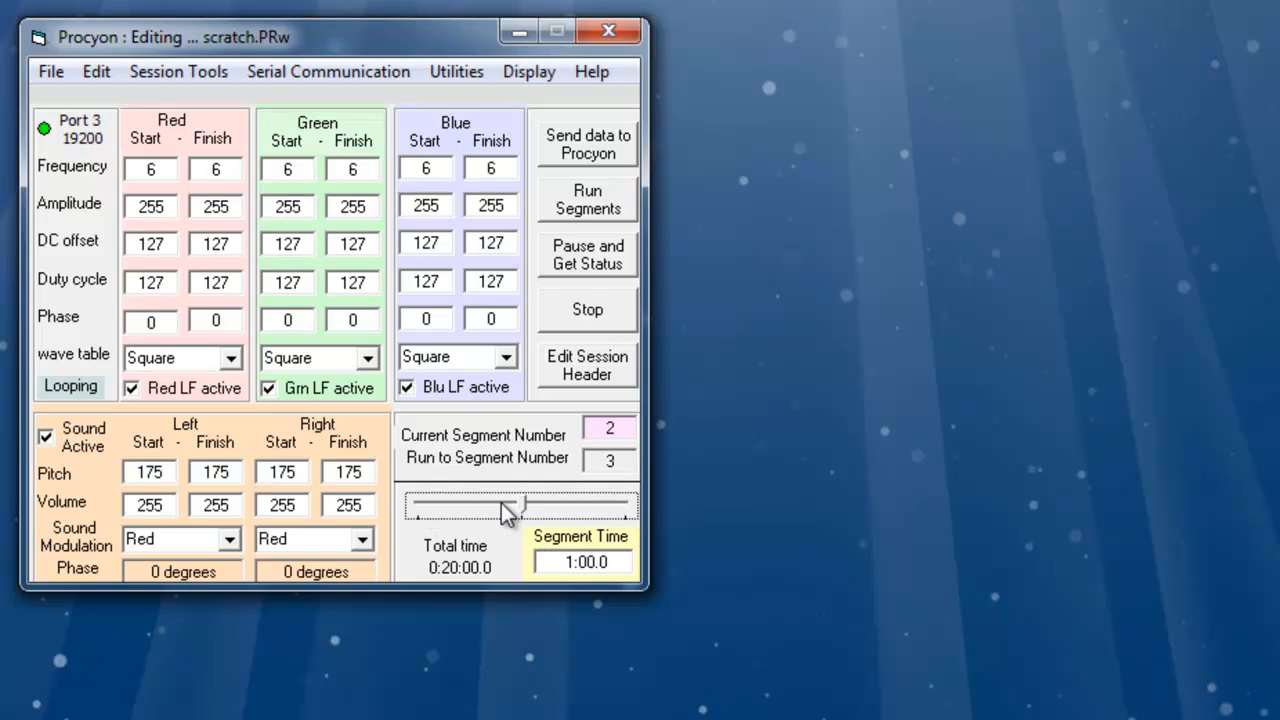
- Move to segment 3, view the frequency ramps in the graphics editor, and return to segment 2 in the text editor
left_click(596, 568)
left_click_drag(519, 507, 628, 505)
left_click(602, 432)
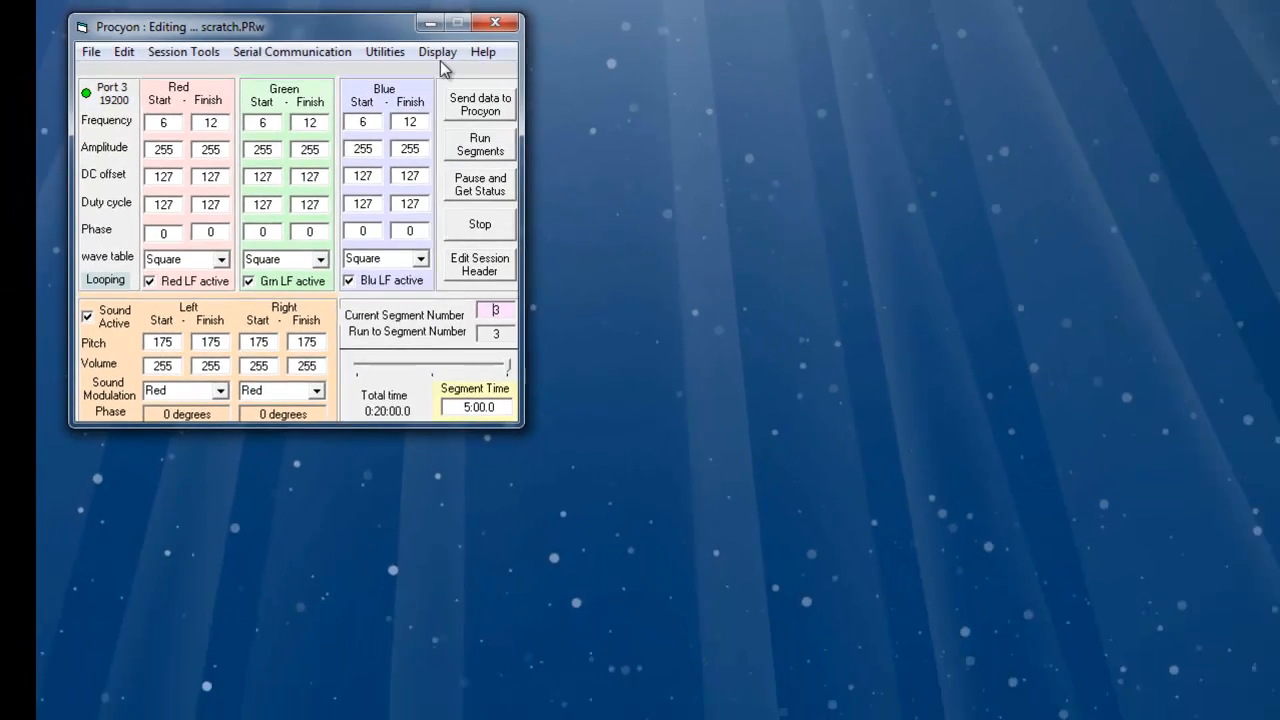
left_click(530, 75)
left_click(410, 61)
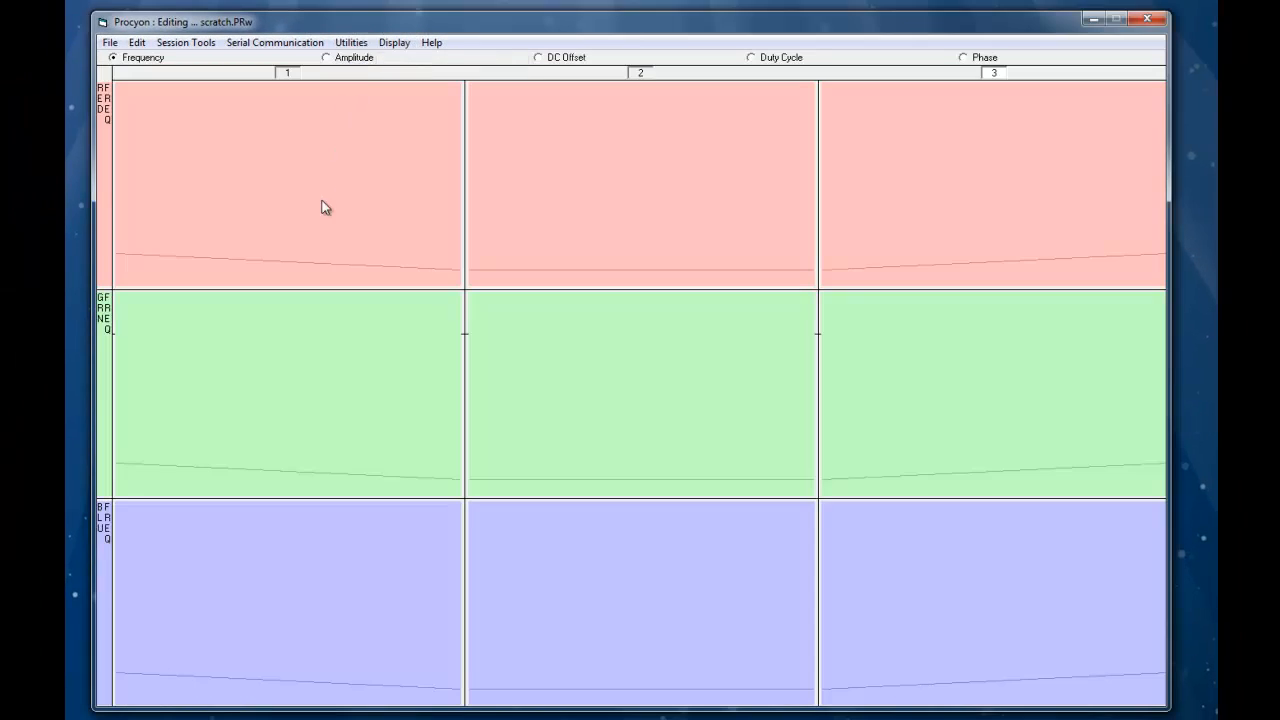
mouse_move(116, 253)
left_click(393, 42)
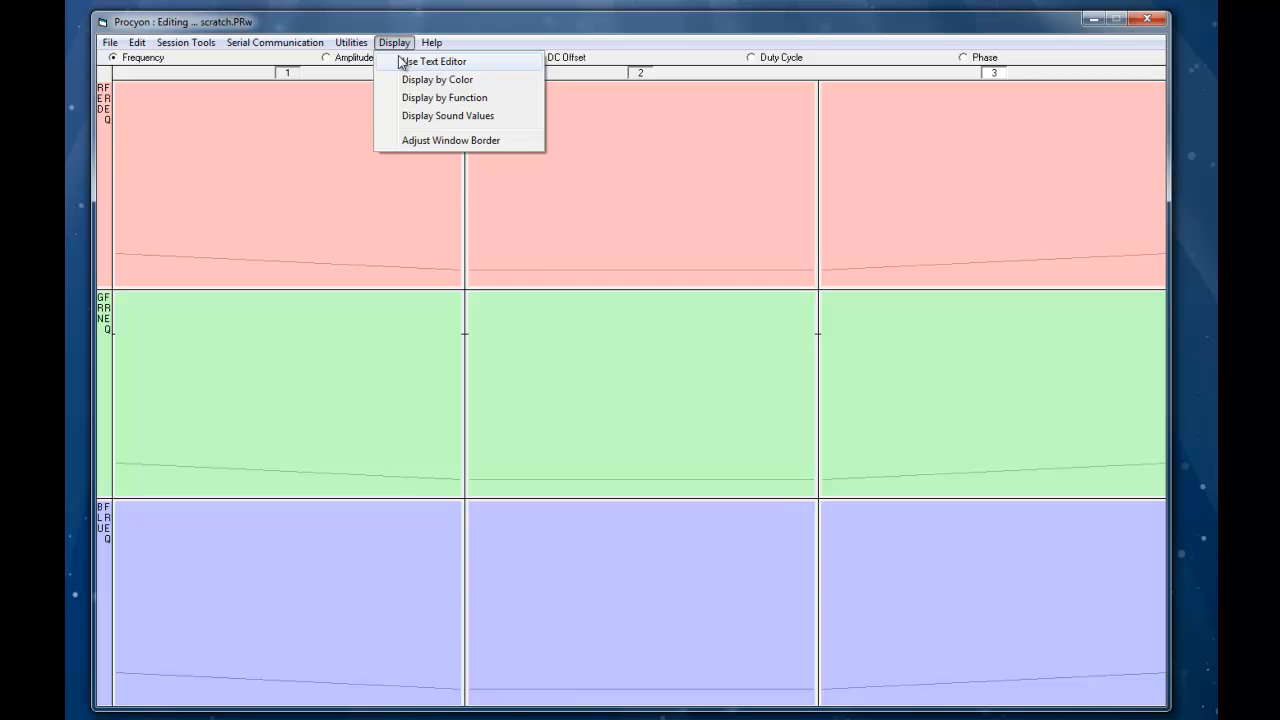
left_click(400, 62)
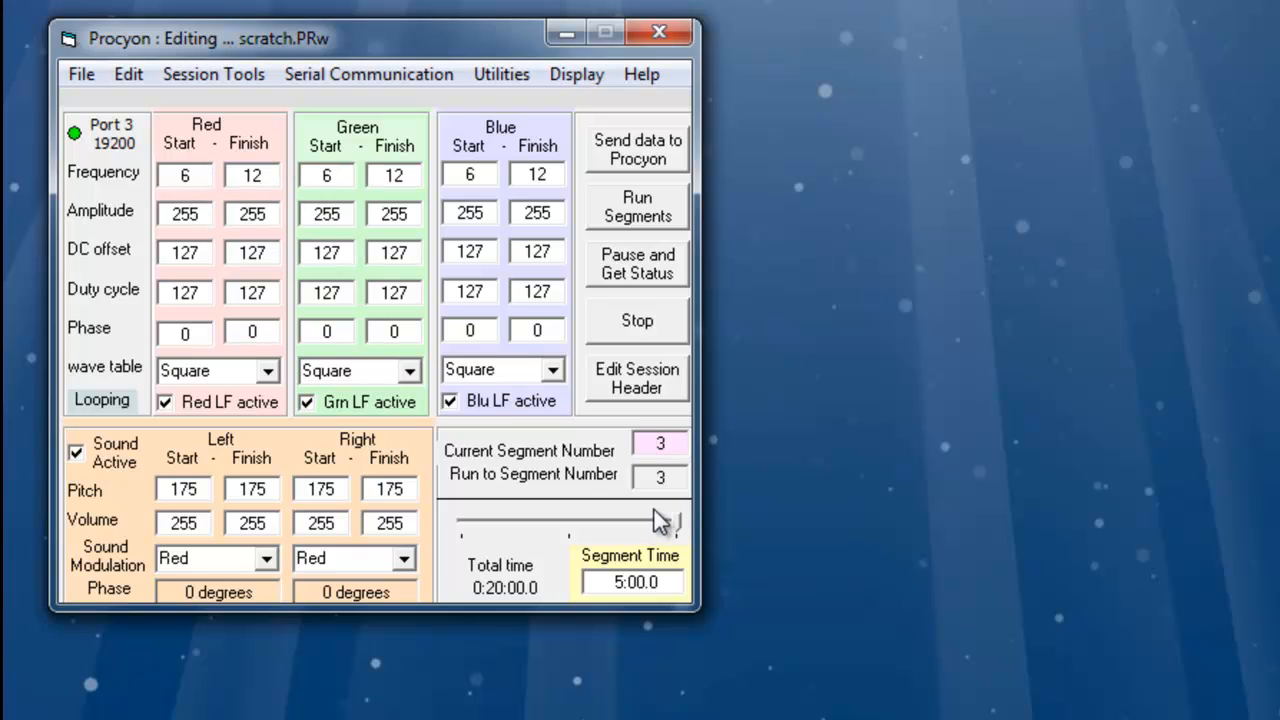
left_click_drag(676, 524, 588, 521)
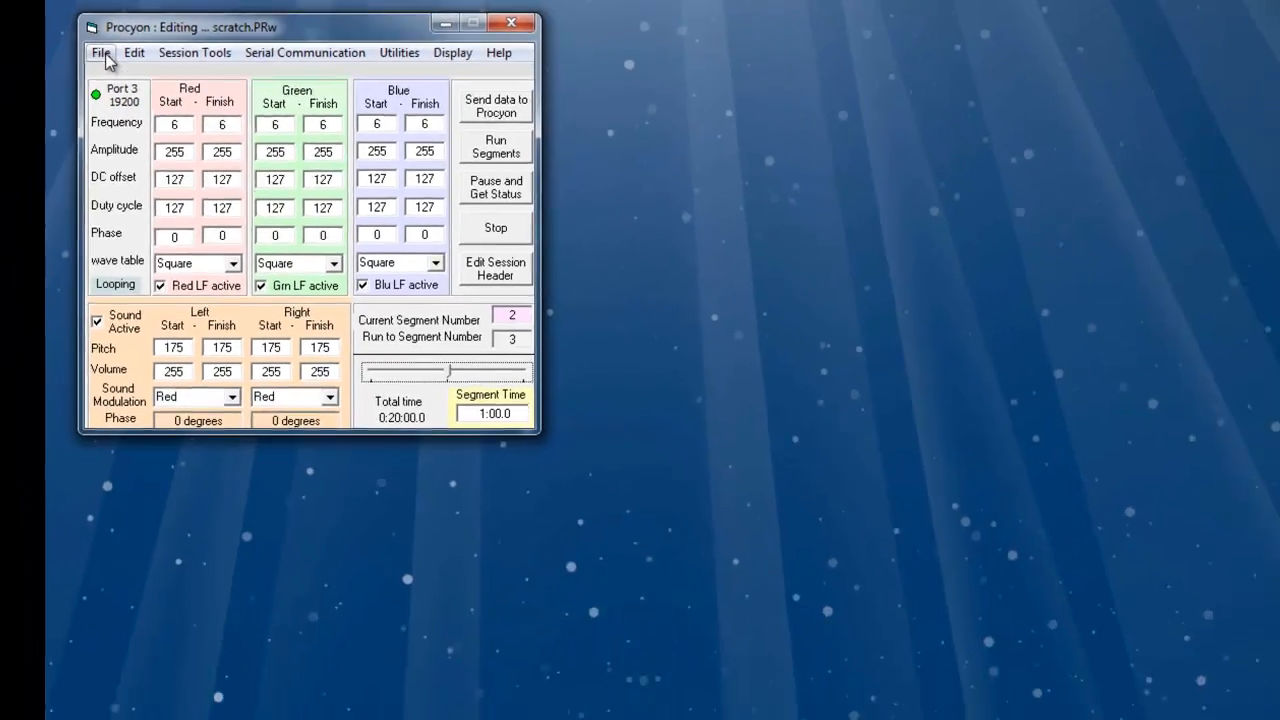
- Save the session as "Procyon Alpha to Theta 20min"
left_click(81, 74)
left_click(140, 97)
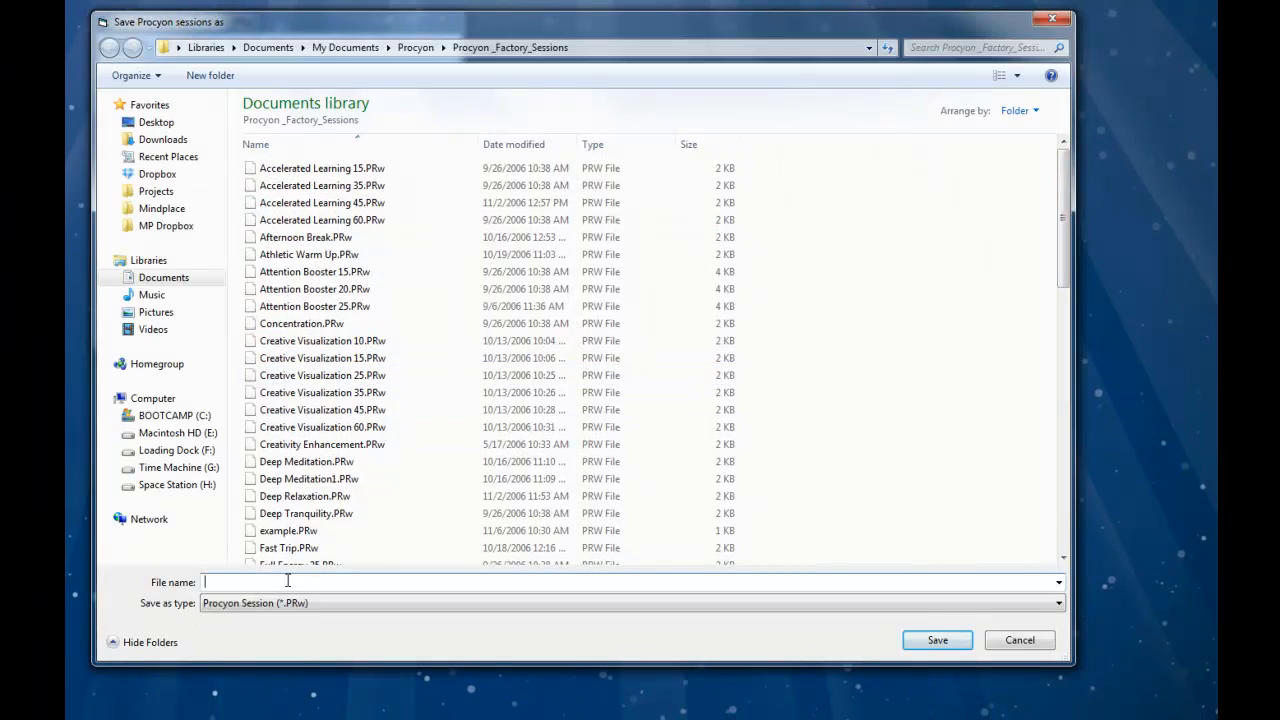
type("Procyo")
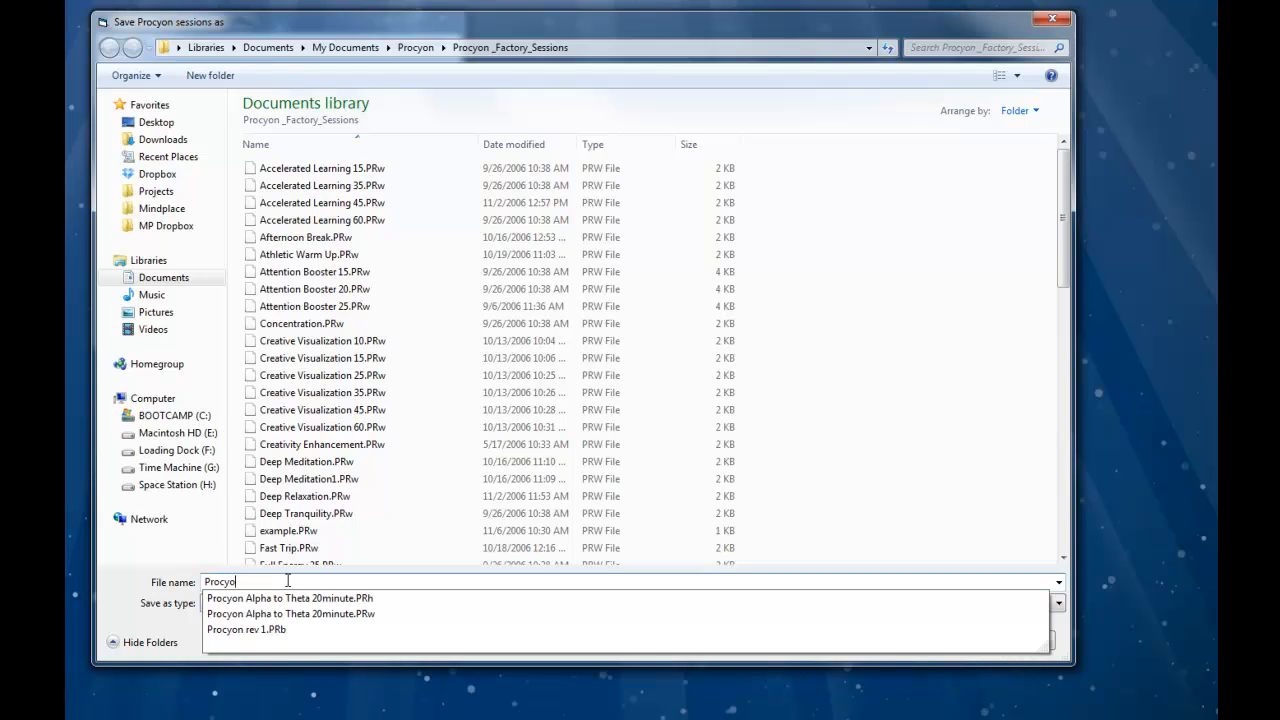
type("n Alpha")
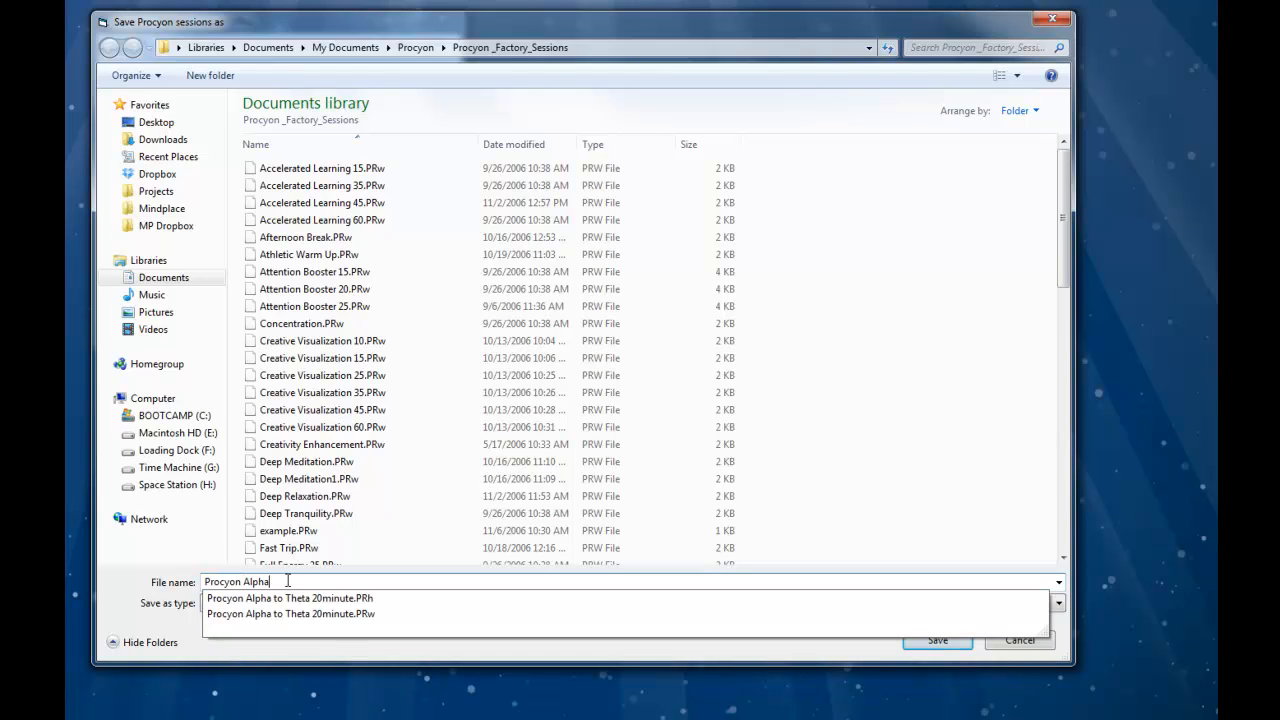
type(" to Theta 20min")
key("Return")
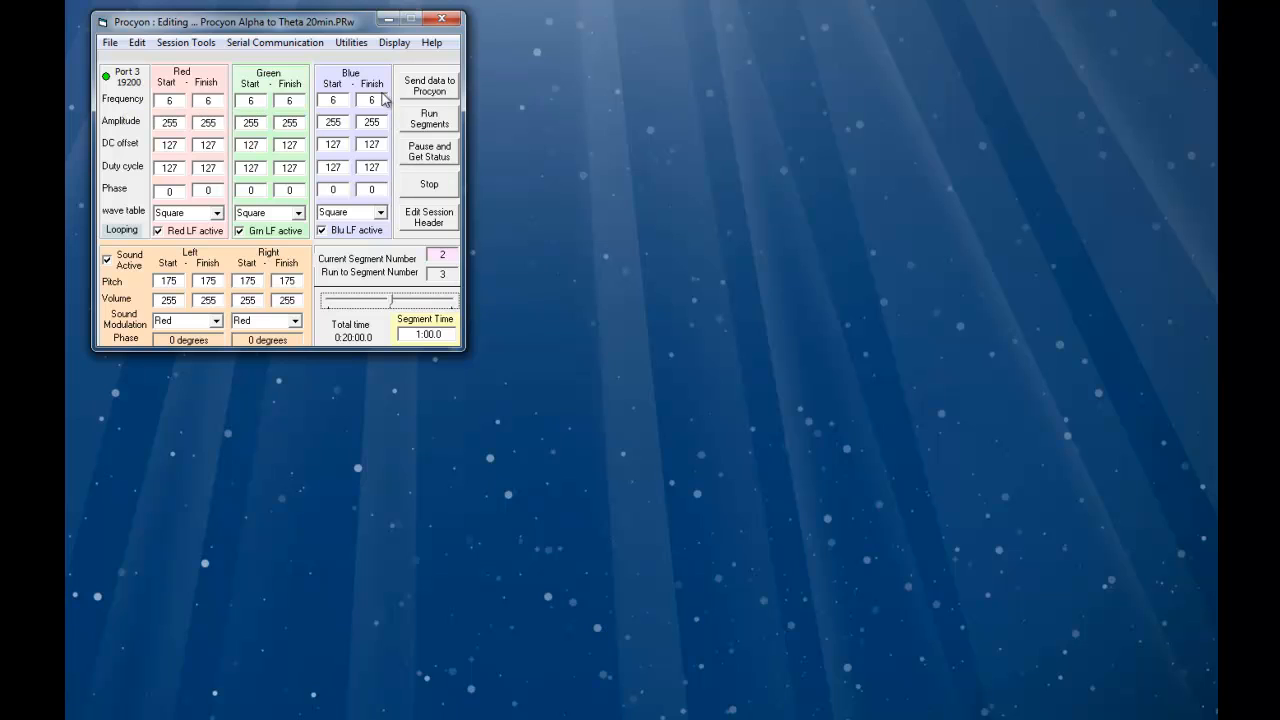
- Switch to the graphics editor to review the saved session's frequency curves, then switch back to the text editor
left_click(392, 46)
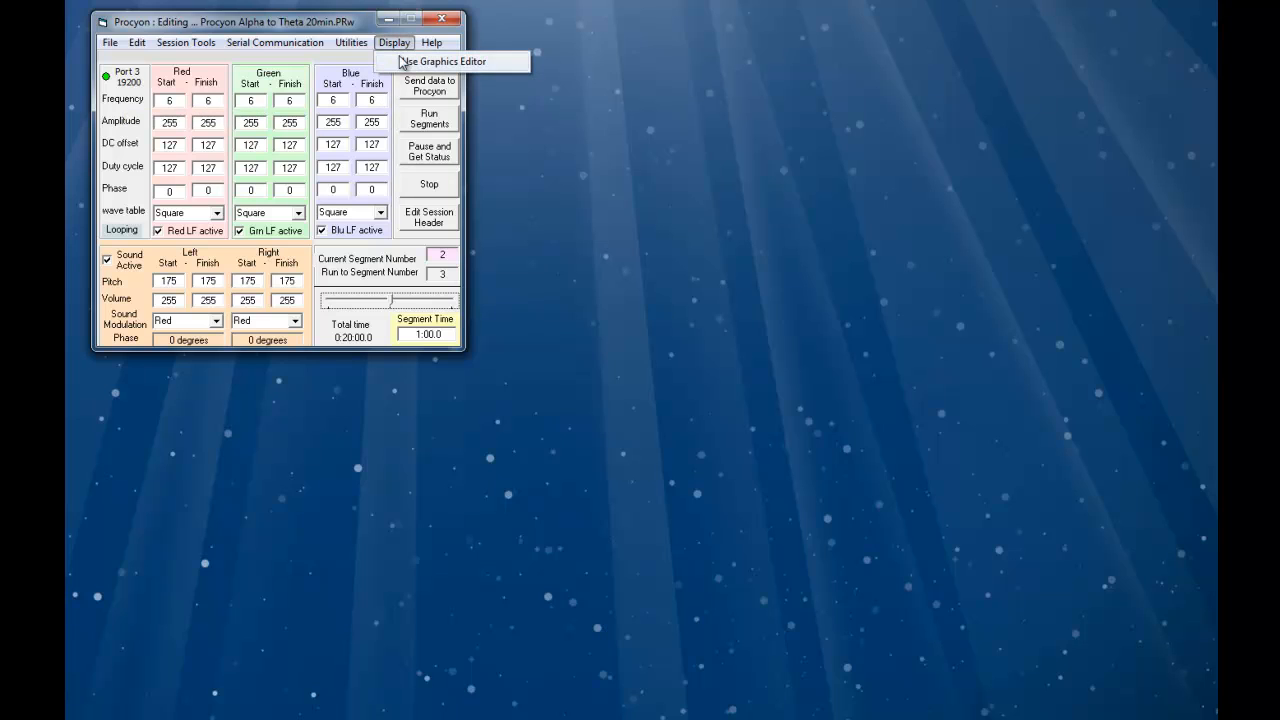
left_click(405, 58)
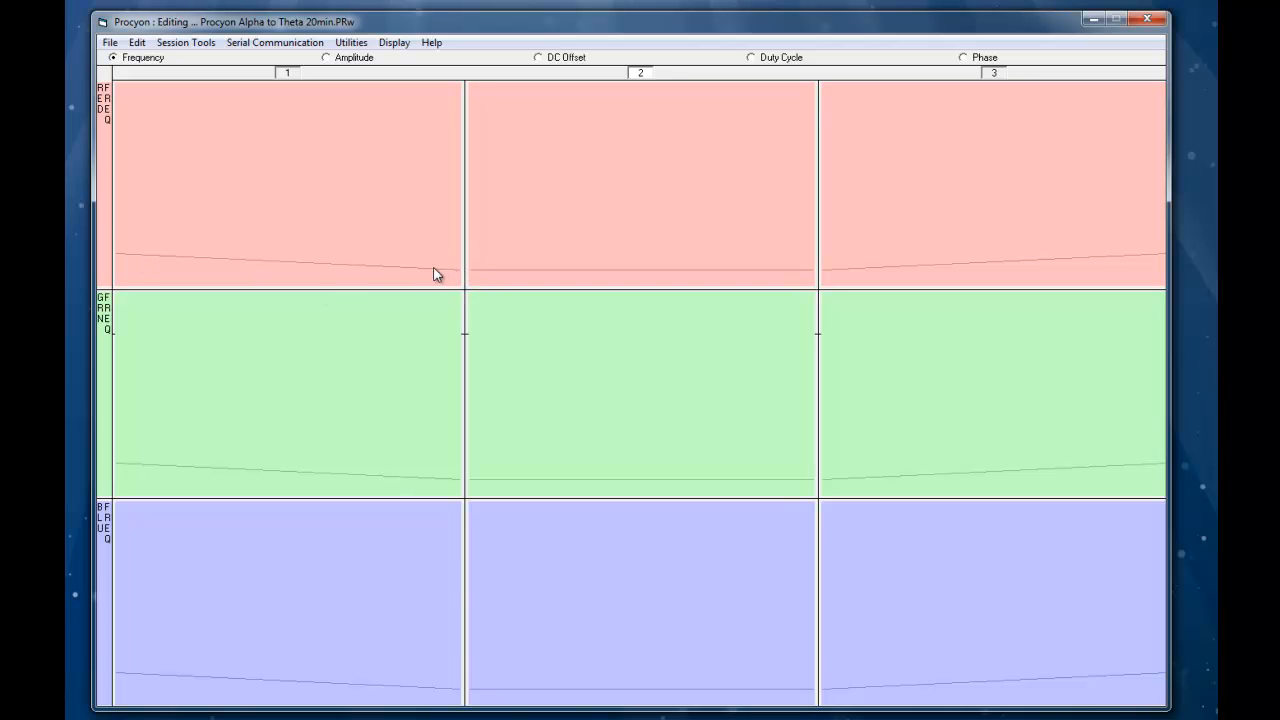
mouse_move(461, 277)
left_click(396, 42)
left_click(402, 60)
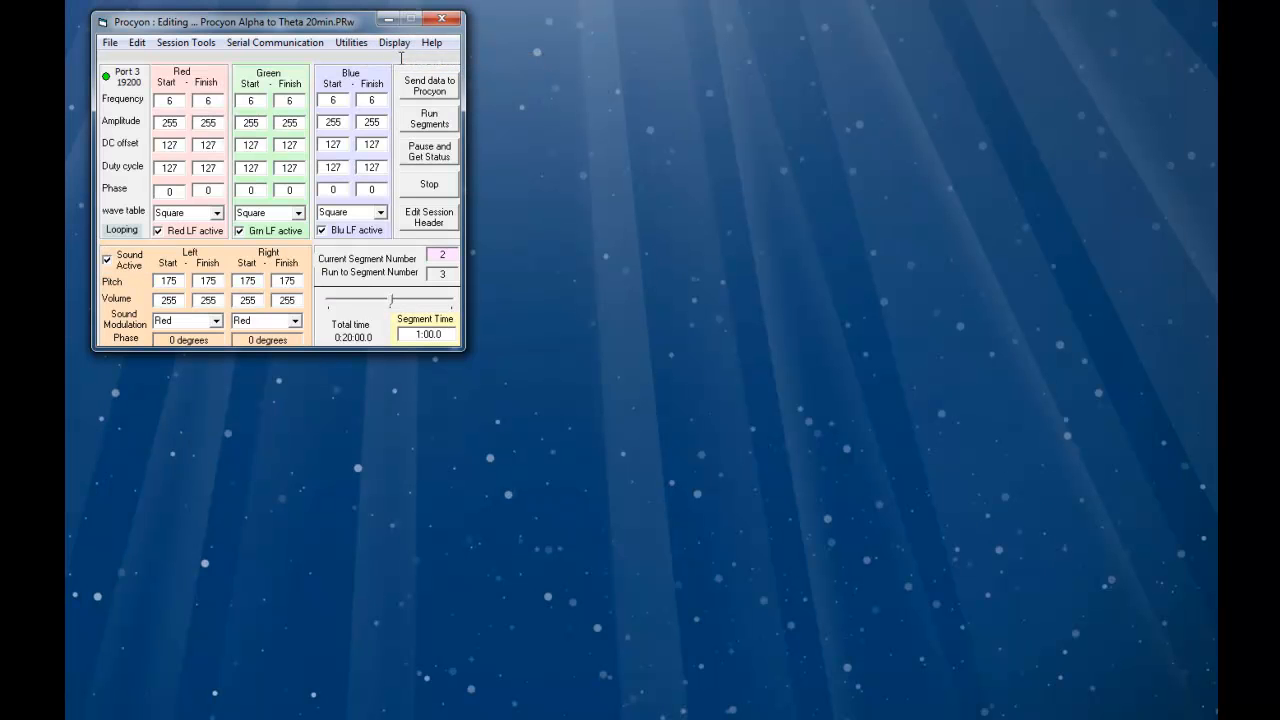